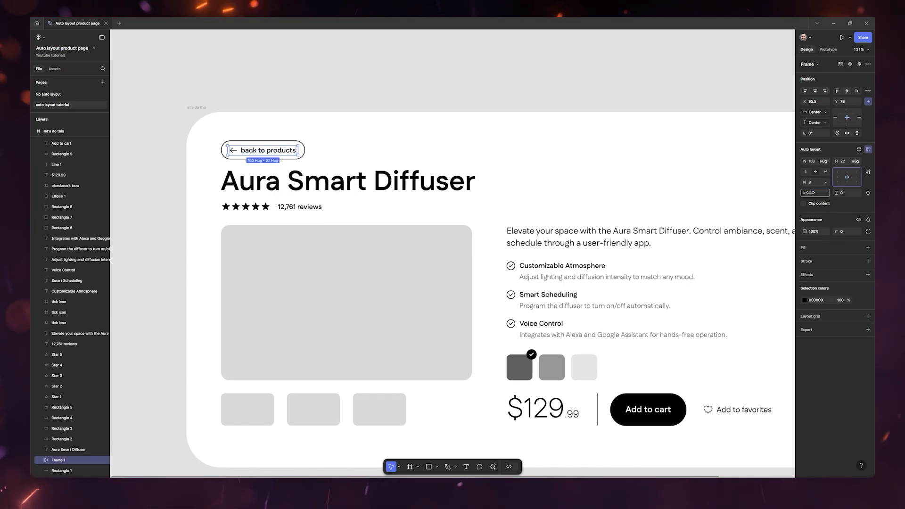
# Step: Set the "back to products" frame's padding to 19 horizontal and 11 vertical, and give it a 1.5 black inside stroke
pyautogui.moveTo(822, 193); pyautogui.dragTo(831, 191)
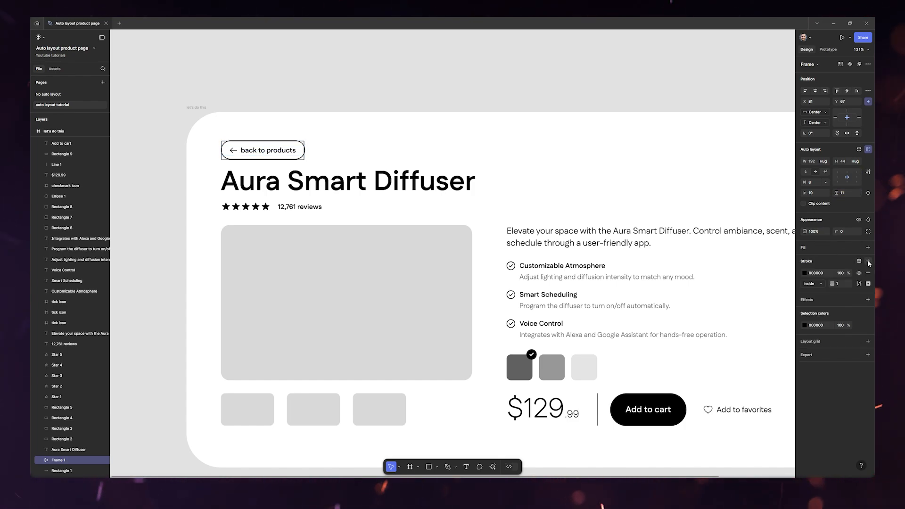
pyautogui.write('.5')
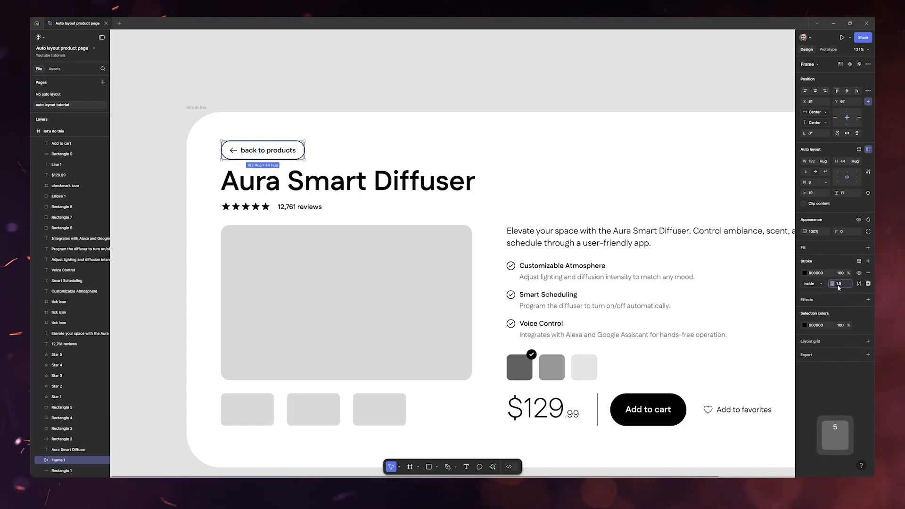
pyautogui.press('Return')
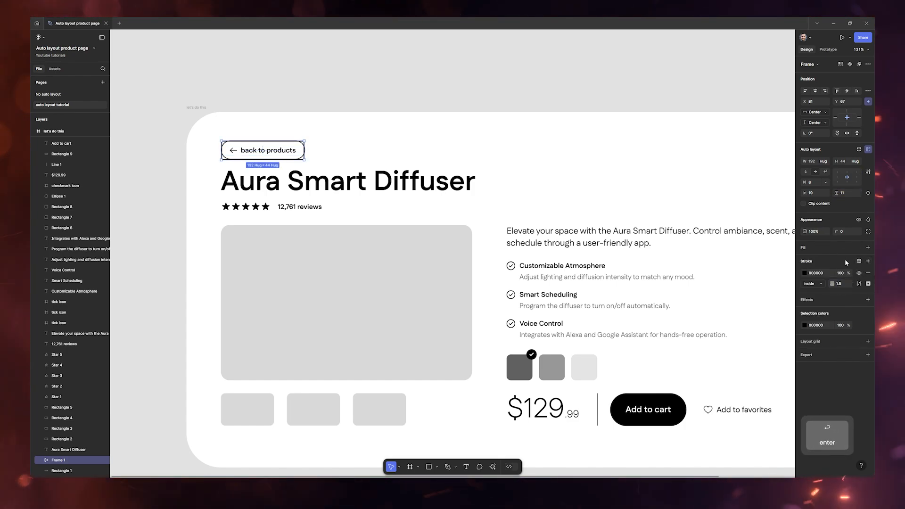
# Step: Set the "back to products" frame's corner radius to 50 and delete the old outline rectangle, Rectangle 1, behind it
pyautogui.click(843, 231)
pyautogui.write('50')
pyautogui.press('Return')
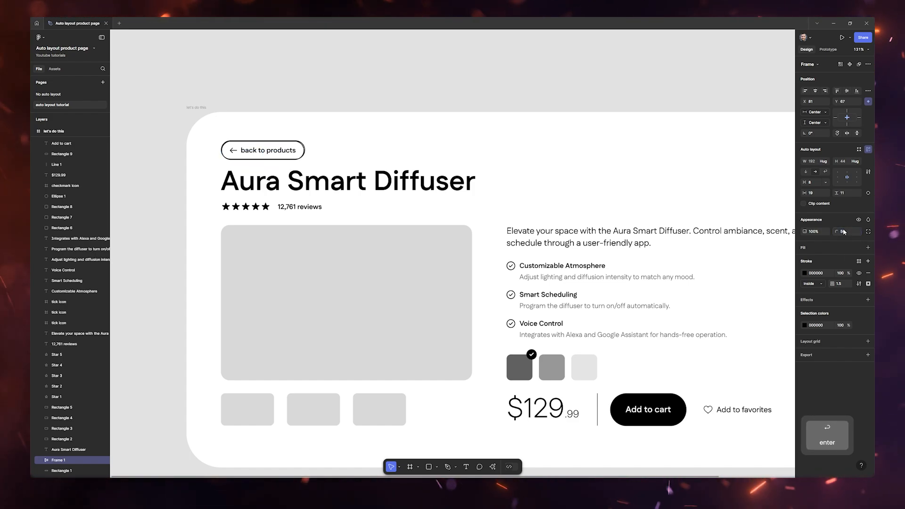
pyautogui.click(65, 470)
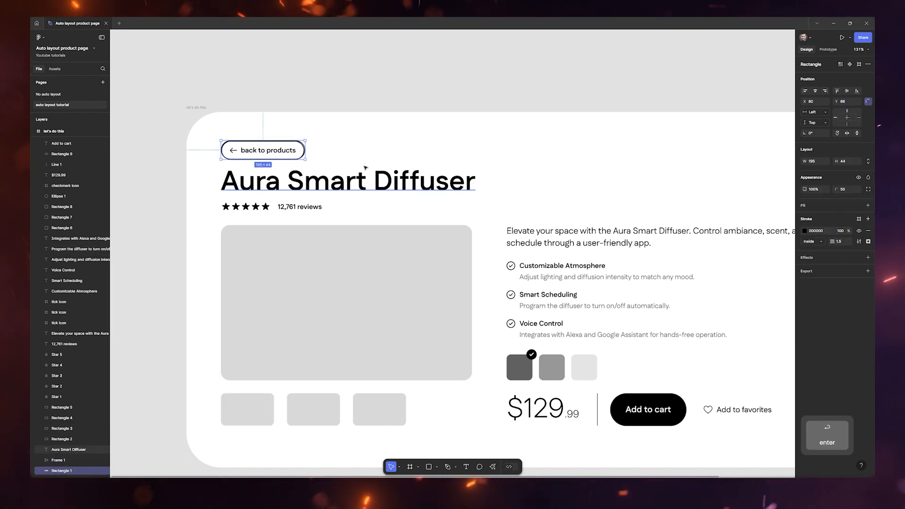
pyautogui.press('Delete')
pyautogui.click(348, 184)
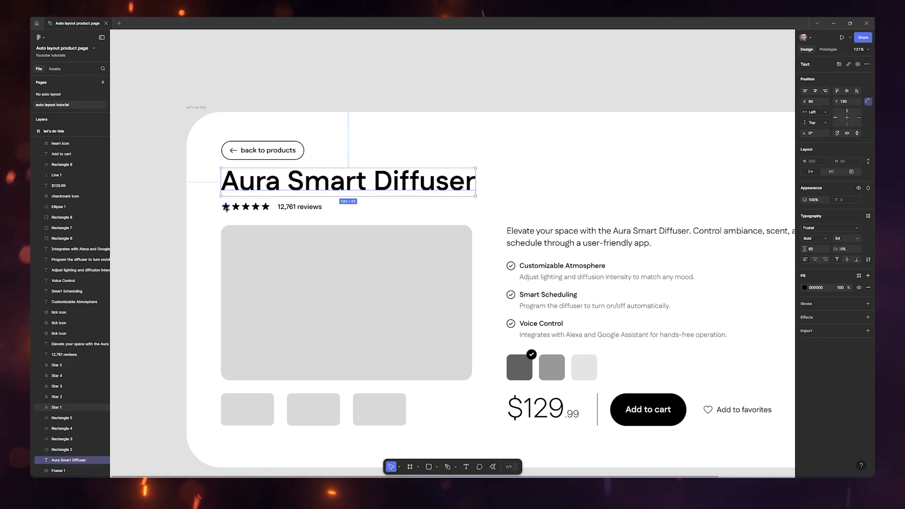
# Step: Wrap the five rating stars in an auto layout frame
pyautogui.click(225, 207)
pyautogui.keyDown('shift'); pyautogui.click(235, 207); pyautogui.keyUp('shift')
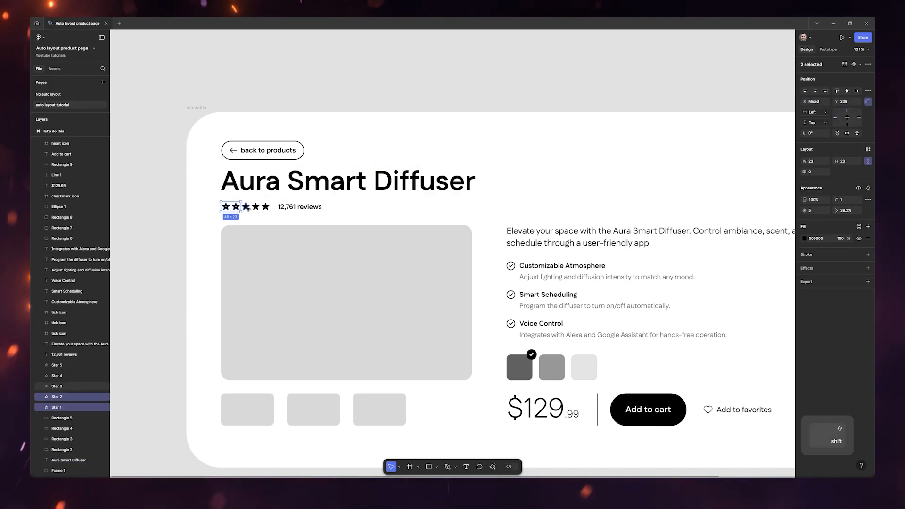
pyautogui.keyDown('shift'); pyautogui.click(267, 208); pyautogui.keyUp('shift')
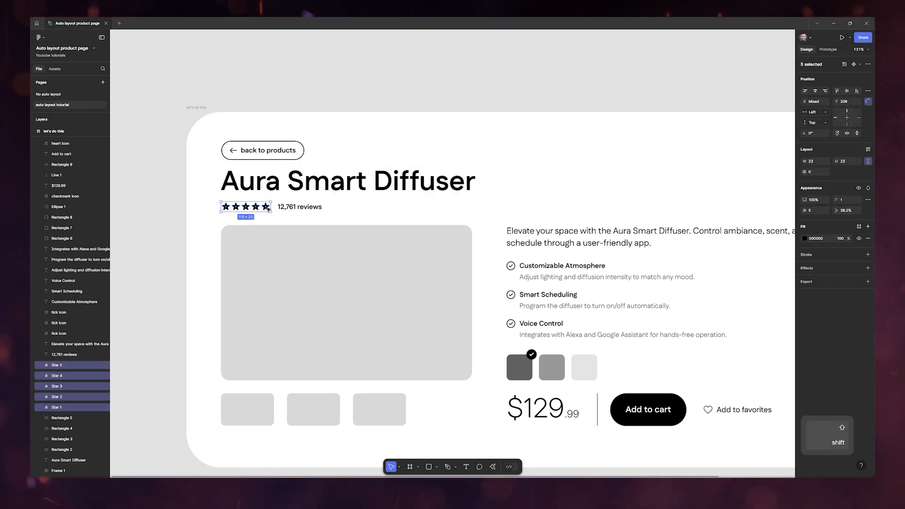
pyautogui.rightClick(268, 207)
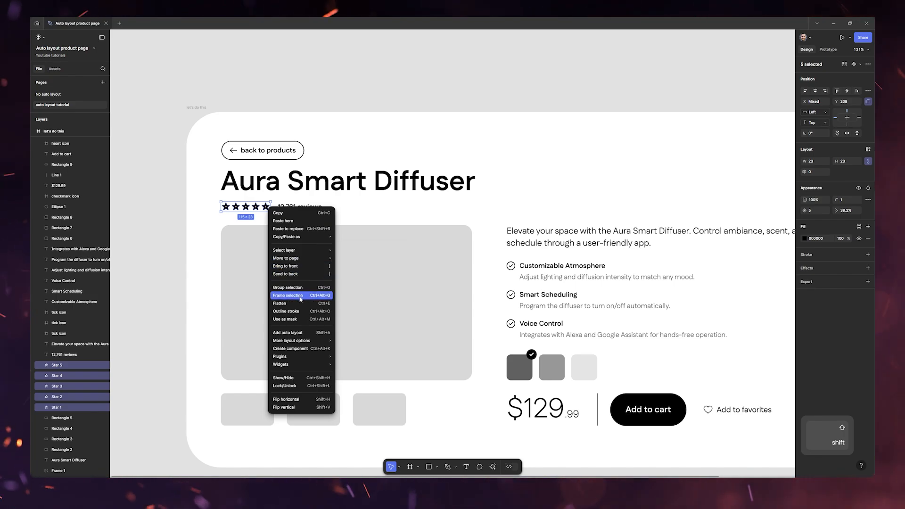
pyautogui.click(295, 334)
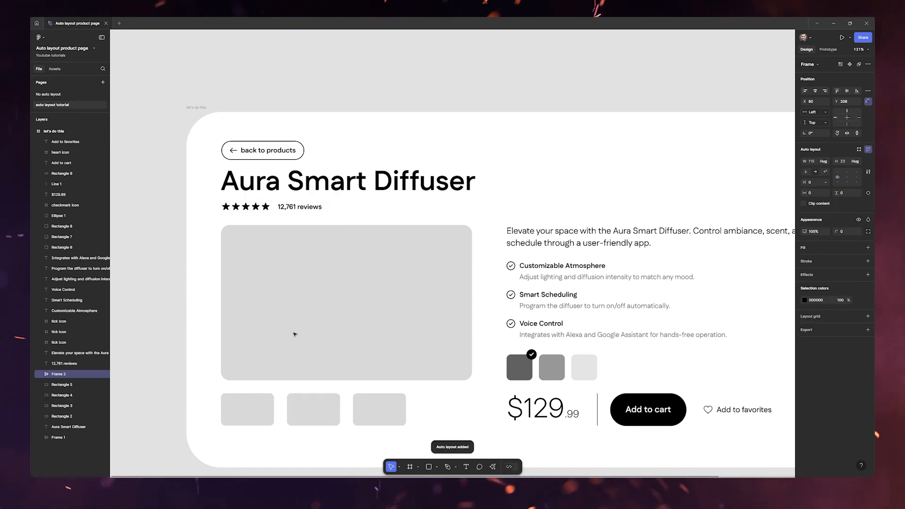
pyautogui.click(327, 212)
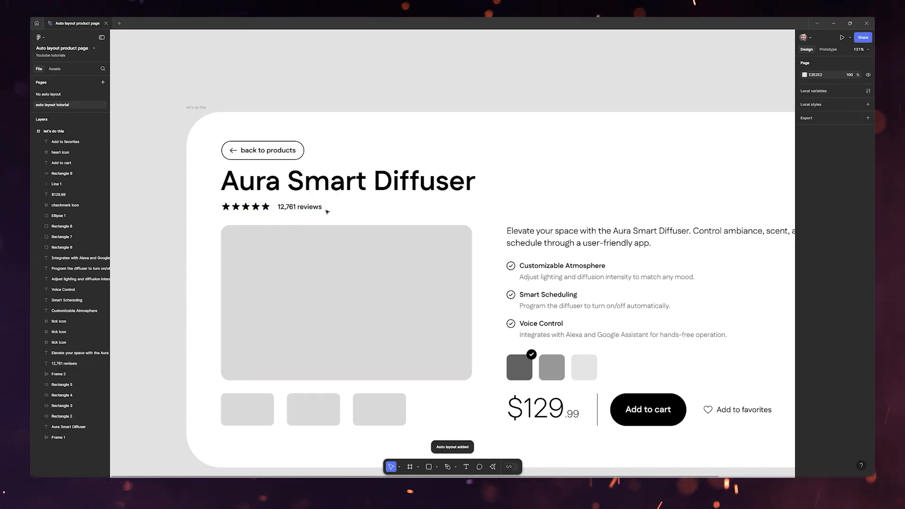
# Step: Combine the stars frame and the "12,761 reviews" text in a horizontal auto layout with a gap of 20
pyautogui.click(240, 207)
pyautogui.keyDown('shift'); pyautogui.click(313, 209); pyautogui.keyUp('shift')
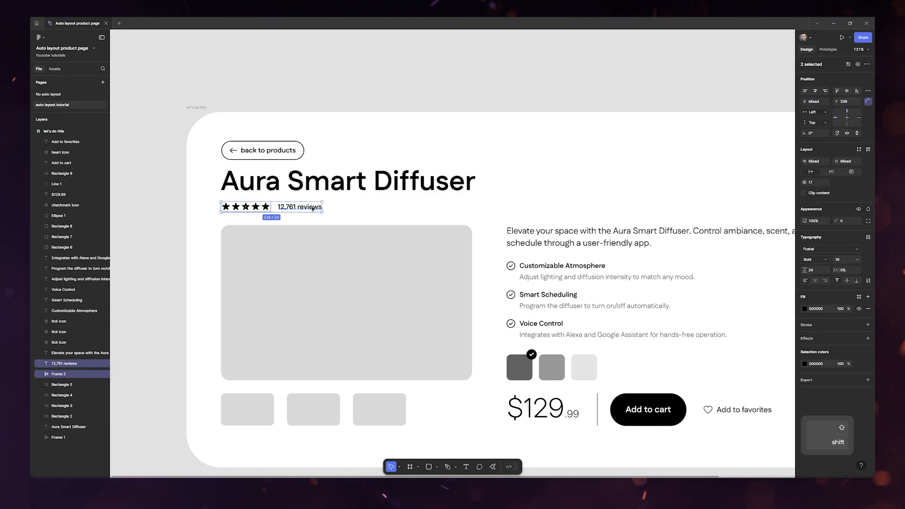
pyautogui.rightClick(313, 207)
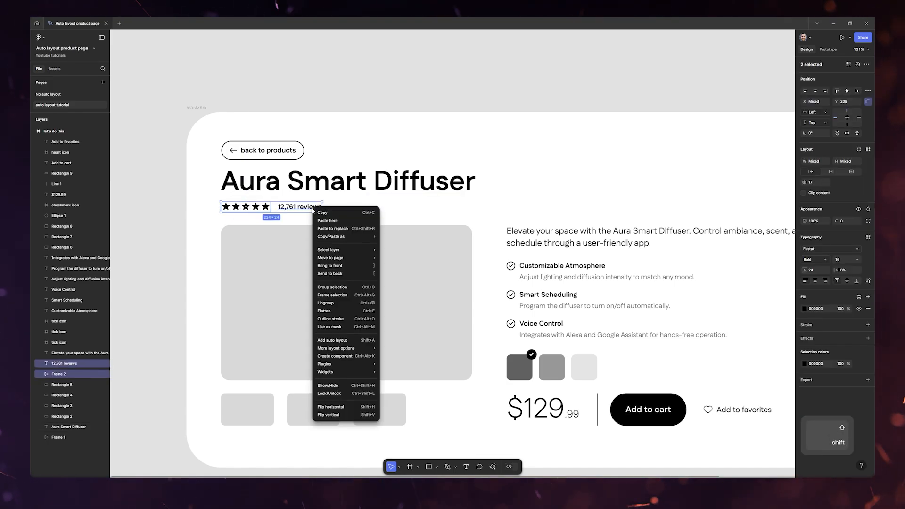
pyautogui.click(336, 340)
pyautogui.click(812, 182)
pyautogui.write('20')
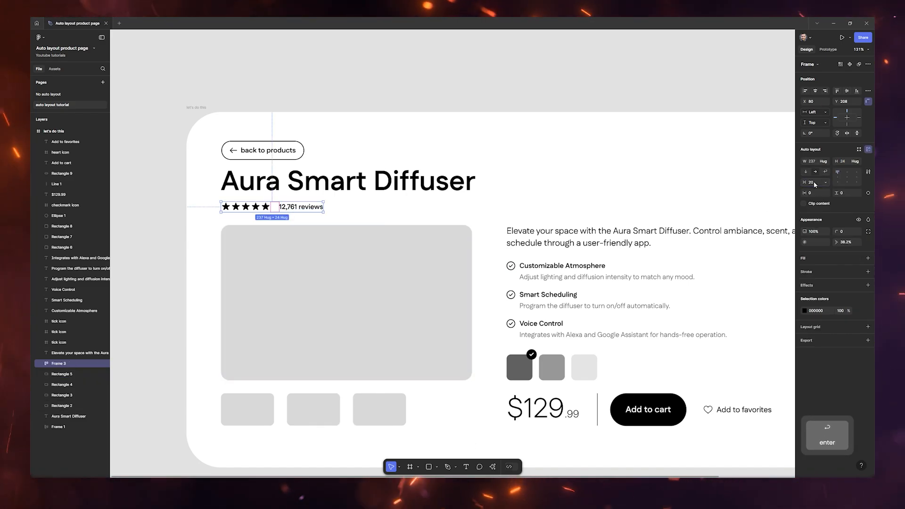
pyautogui.press('Return')
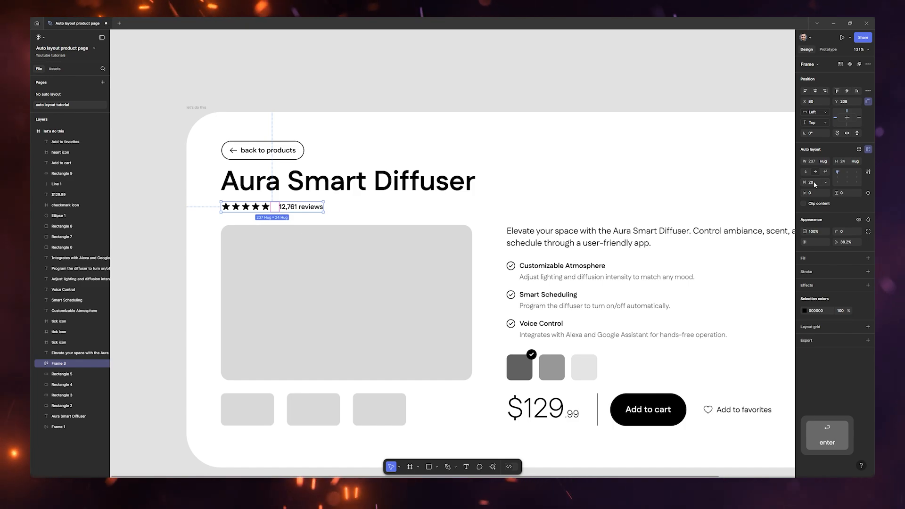
# Step: Stack the "back to products" button, product title and reviews row in a vertical auto layout with a gap of 15
pyautogui.click(264, 151)
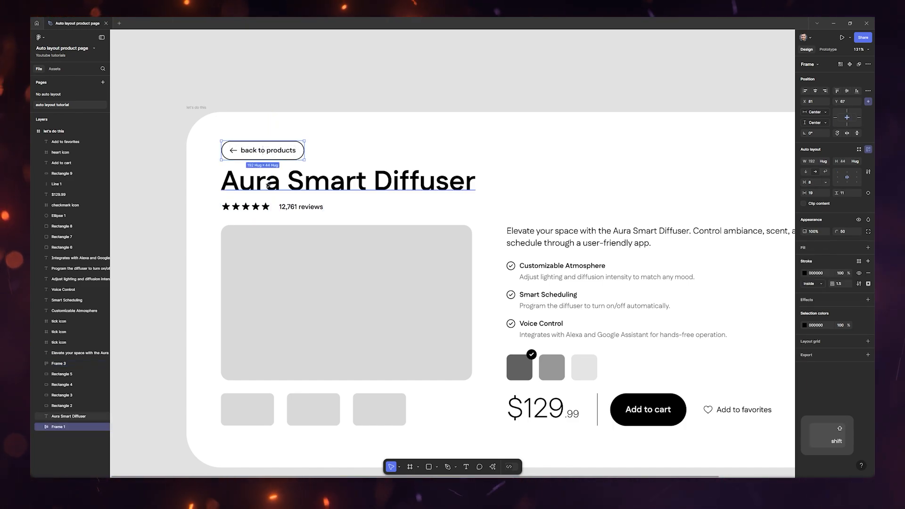
pyautogui.keyDown('shift'); pyautogui.click(280, 182); pyautogui.keyUp('shift')
pyautogui.keyDown('shift'); pyautogui.click(289, 206); pyautogui.keyUp('shift')
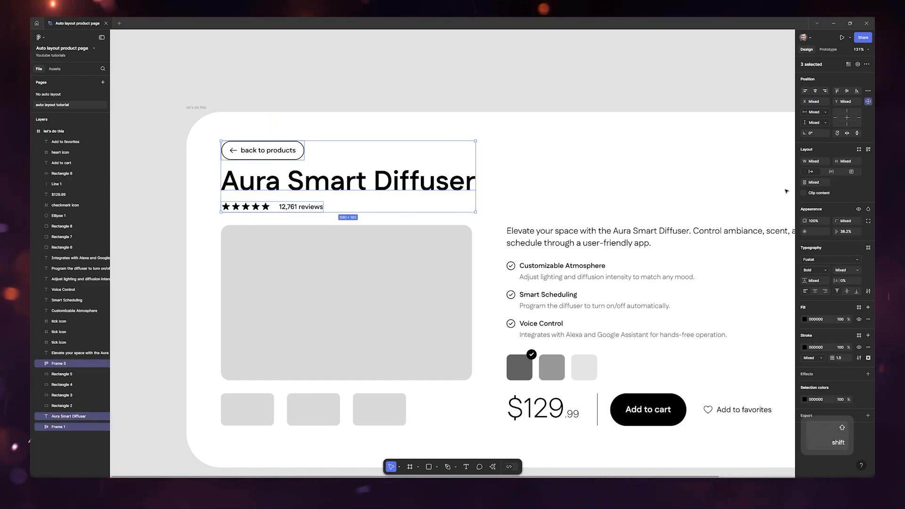
pyautogui.click(869, 150)
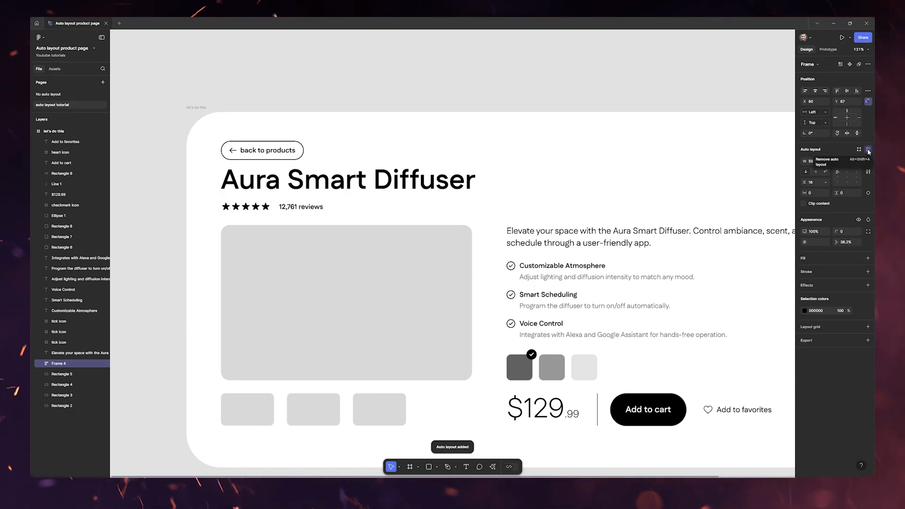
pyautogui.write('1')
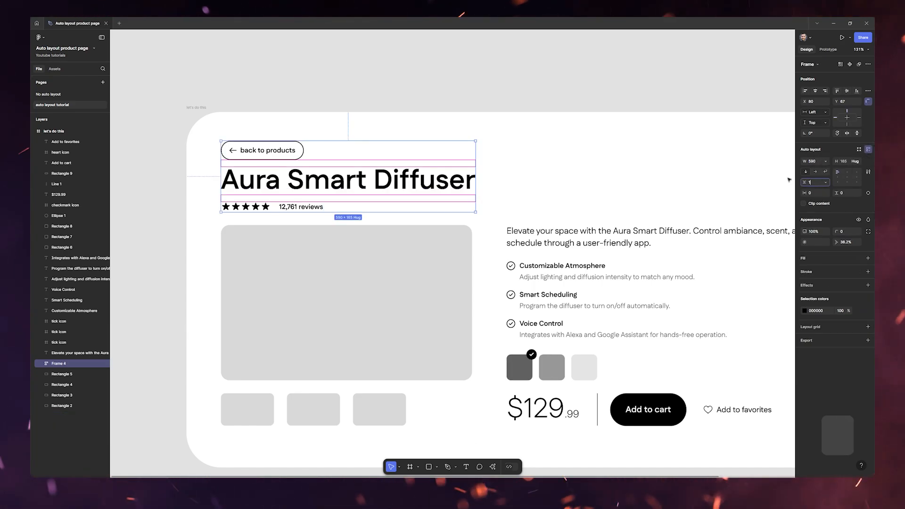
pyautogui.write('5')
pyautogui.press('Return')
# Step: Wrap the "Customizable Atmosphere" heading and its description in a vertical auto layout frame
pyautogui.moveTo(537, 192); pyautogui.dragTo(354, 142)
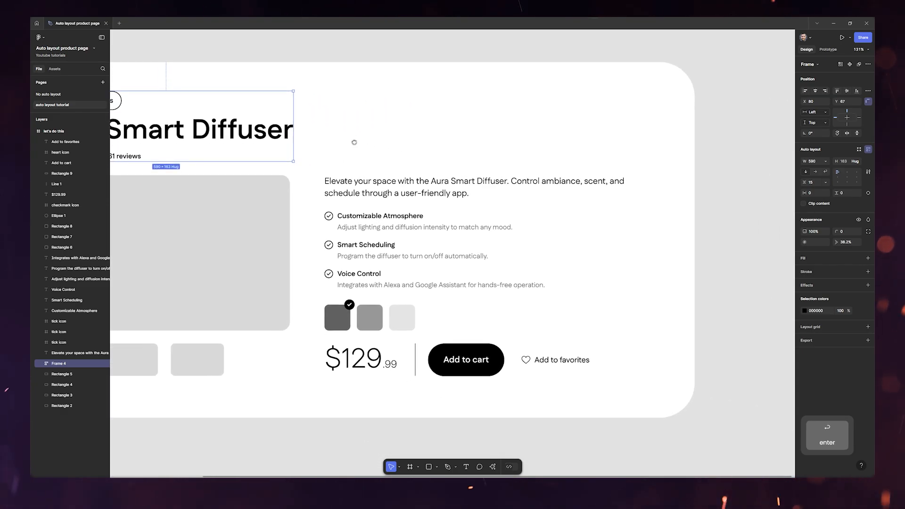
pyautogui.click(352, 217)
pyautogui.keyDown('shift'); pyautogui.click(359, 229); pyautogui.keyUp('shift')
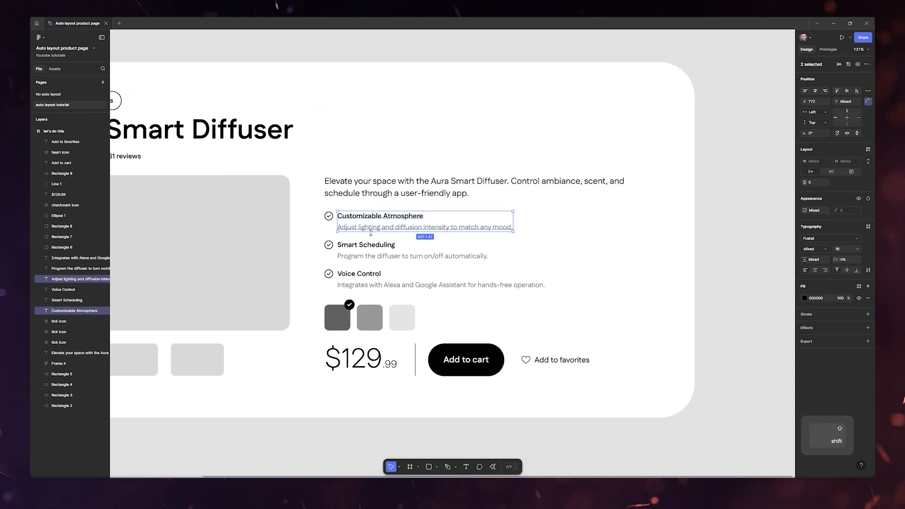
pyautogui.rightClick(385, 229)
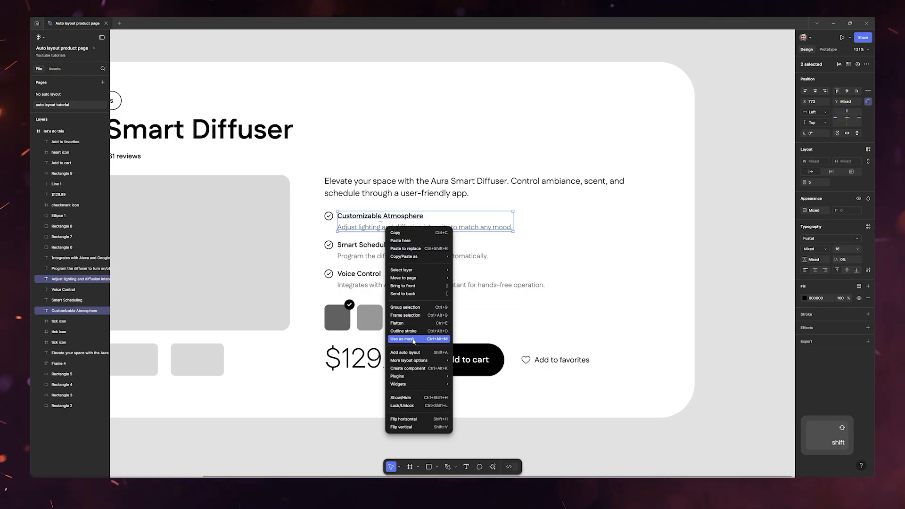
pyautogui.click(413, 354)
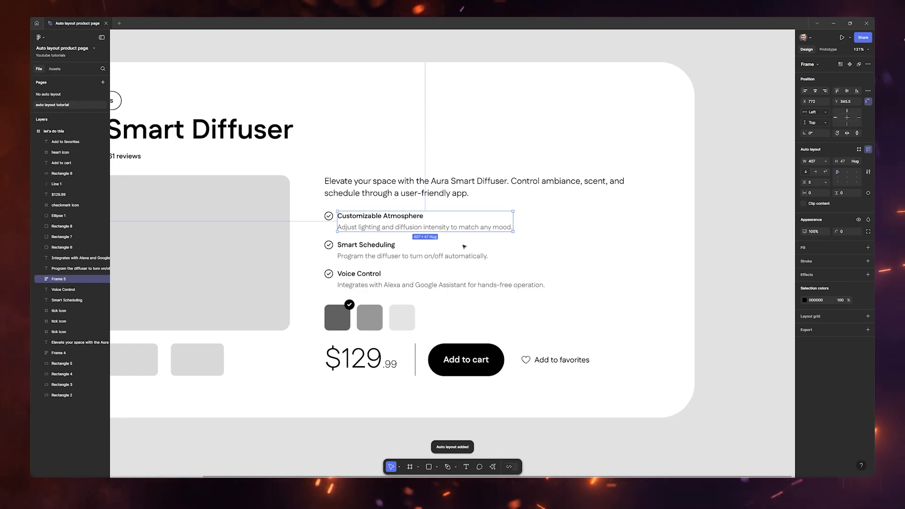
# Step: Combine the tick icon and the "Customizable Atmosphere" text frame in a horizontal auto layout
pyautogui.keyDown('shift'); pyautogui.click(328, 216); pyautogui.keyUp('shift')
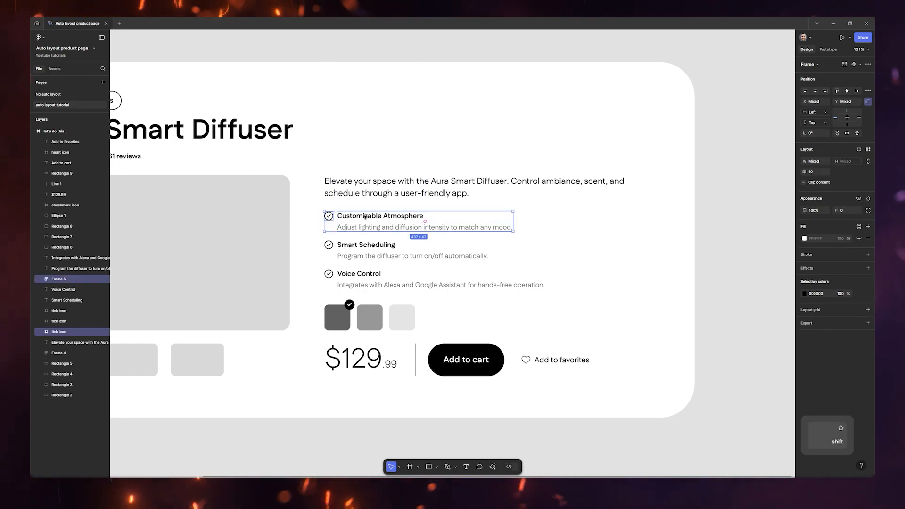
pyautogui.rightClick(366, 218)
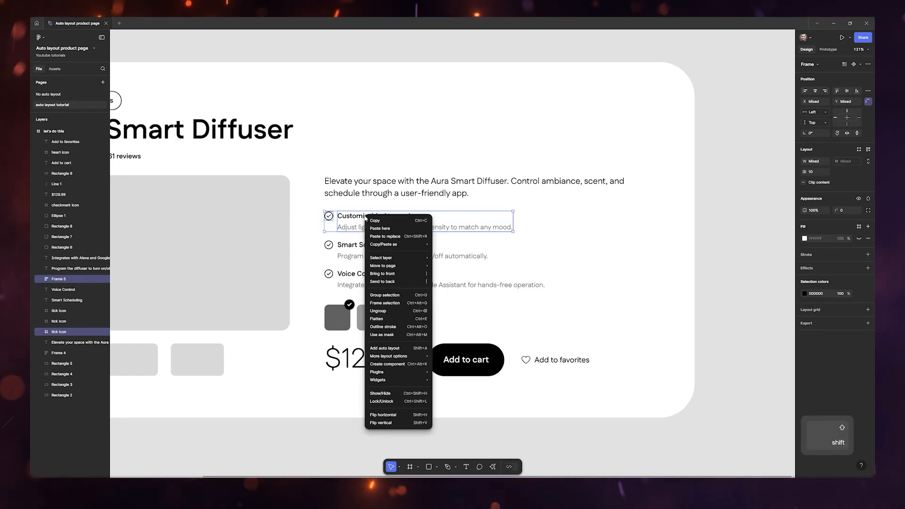
pyautogui.click(387, 349)
pyautogui.press('Escape')
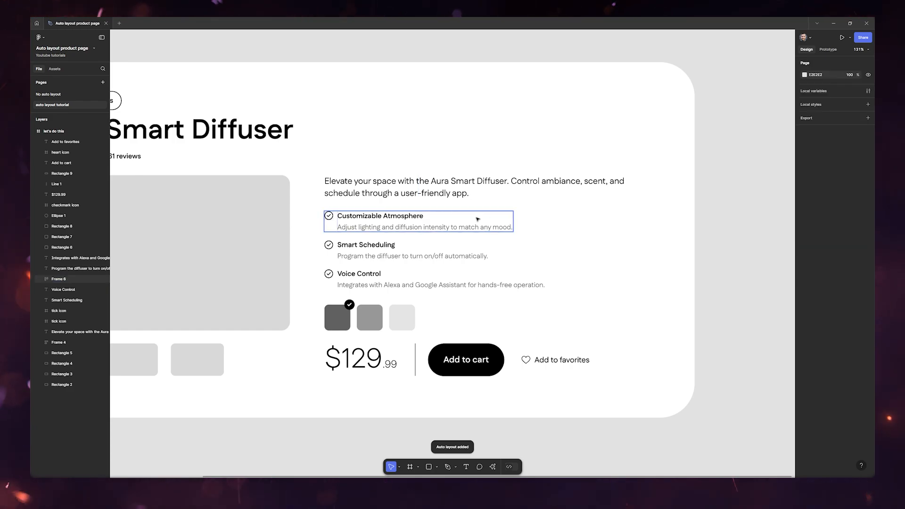
# Step: Try narrowing the "Customizable Atmosphere" feature row, and undo the resize
pyautogui.click(462, 219)
pyautogui.moveTo(499, 221); pyautogui.dragTo(461, 220)
pyautogui.hotkey('ctrl', 'z')
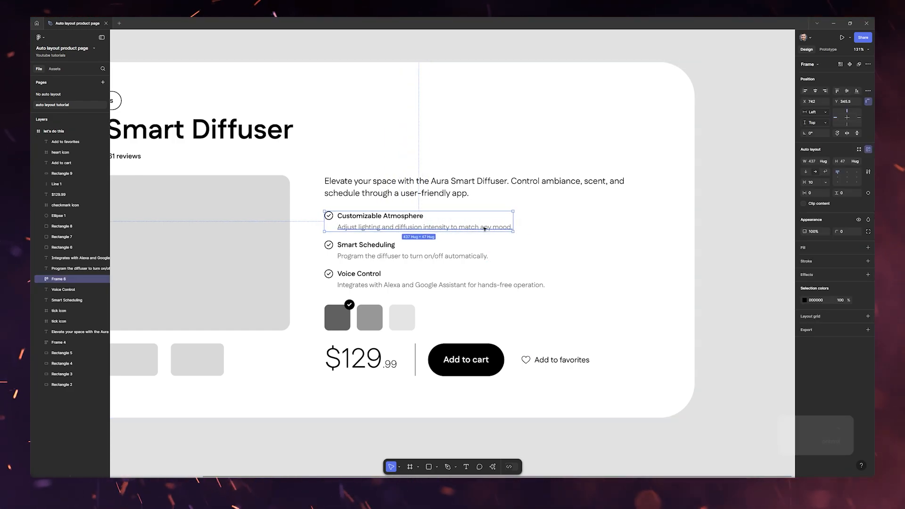
pyautogui.hotkey('ctrl', 'z')
# Step: Set the width of the "Customizable Atmosphere" text frame inside the feature row to Fill container
pyautogui.doubleClick(403, 218)
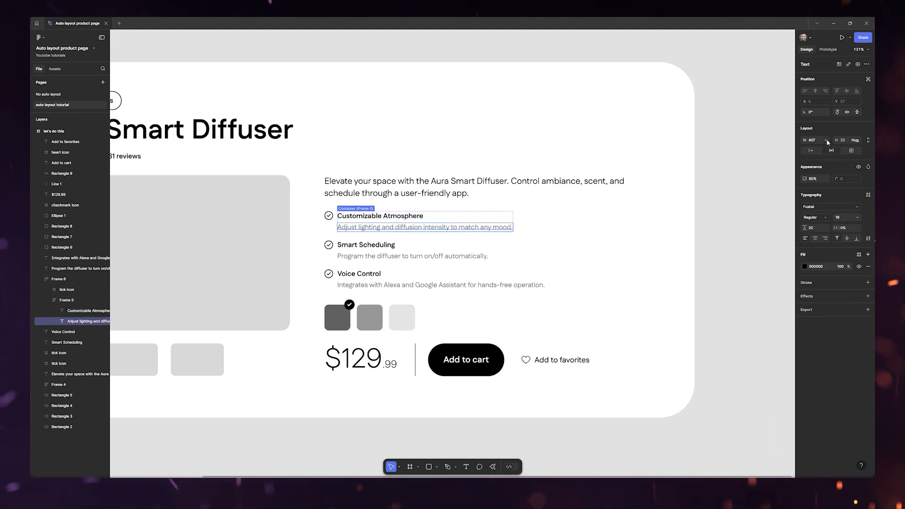
pyautogui.click(548, 223)
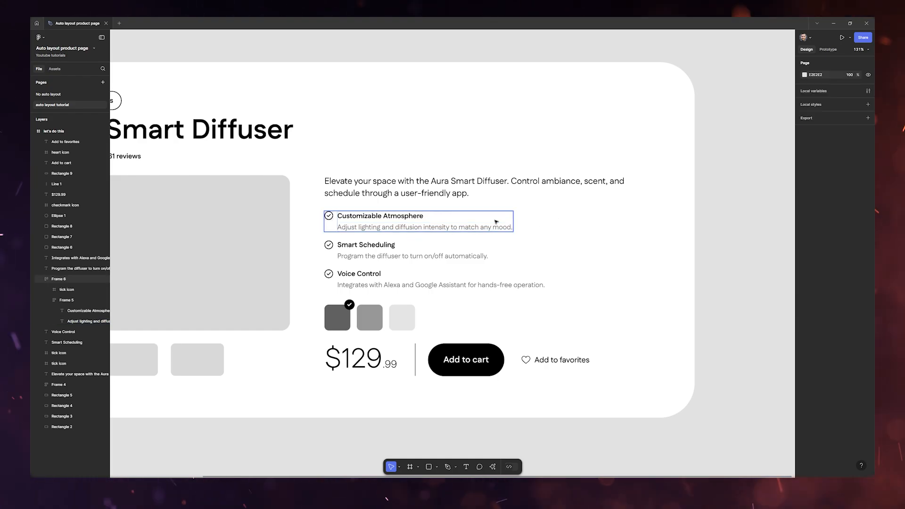
pyautogui.click(495, 220)
pyautogui.doubleClick(418, 219)
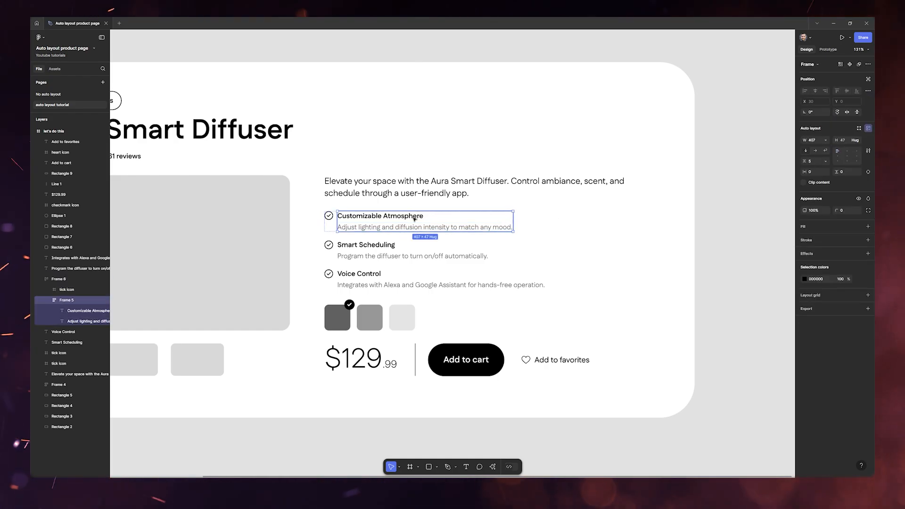
pyautogui.click(826, 140)
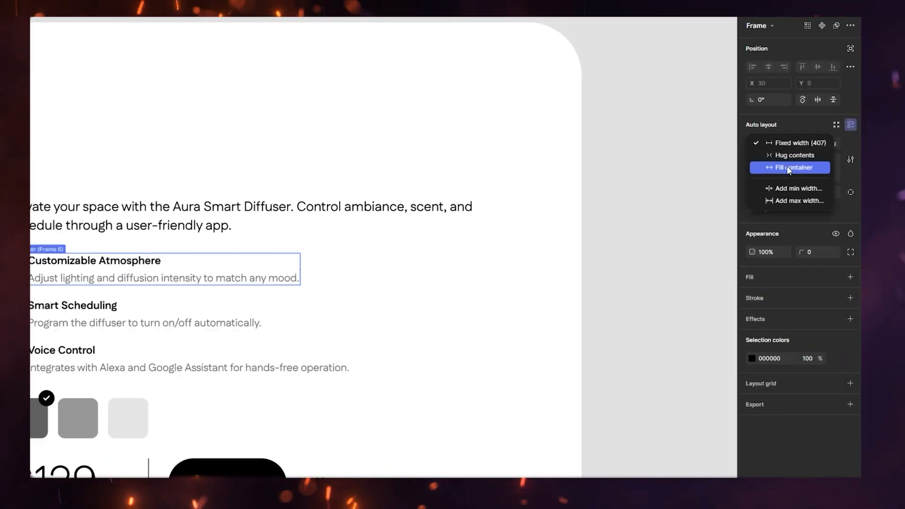
pyautogui.click(788, 166)
pyautogui.press('Escape')
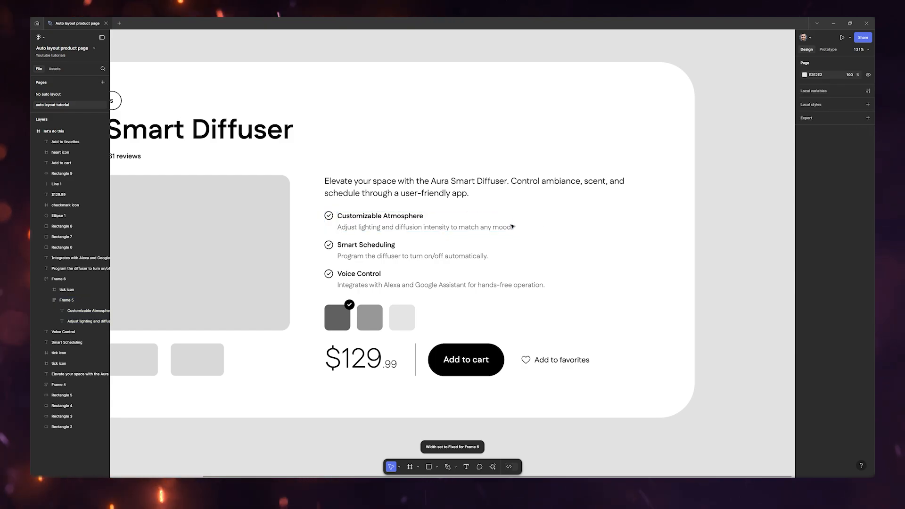
# Step: Test the text wrapping by narrowing the "Customizable Atmosphere" row to about 218 wide, and undo the resize
pyautogui.click(513, 226)
pyautogui.moveTo(514, 225); pyautogui.dragTo(418, 225)
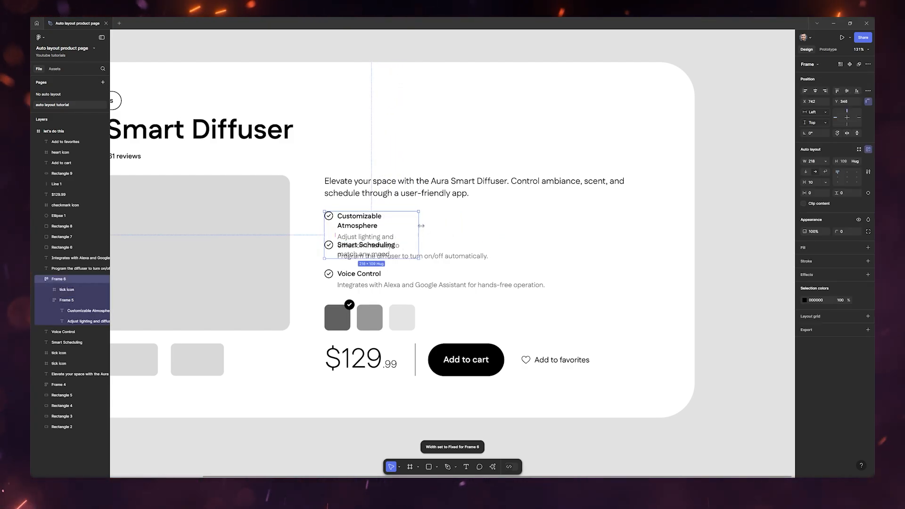
pyautogui.hotkey('ctrl', 'z')
# Step: Wrap the "Smart Scheduling" title and its description in an auto layout frame
pyautogui.click(368, 248)
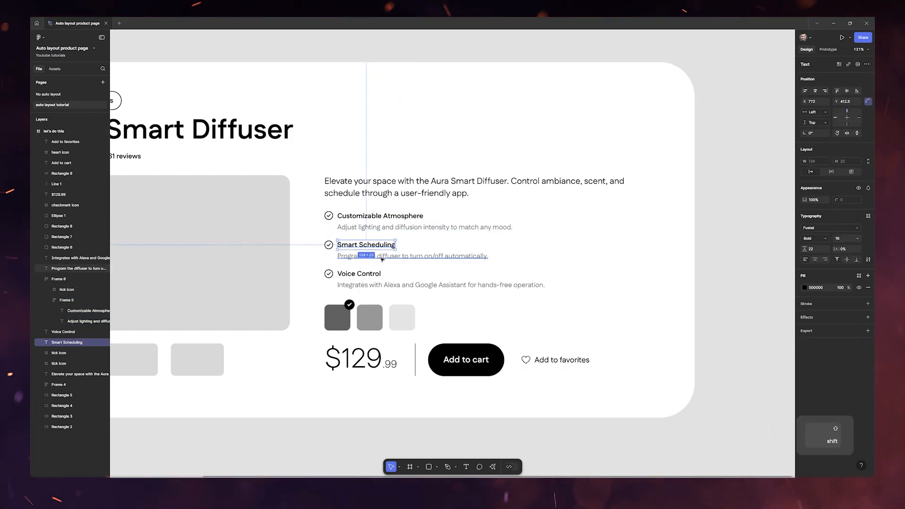
pyautogui.keyDown('shift'); pyautogui.click(397, 259); pyautogui.keyUp('shift')
pyautogui.rightClick(391, 247)
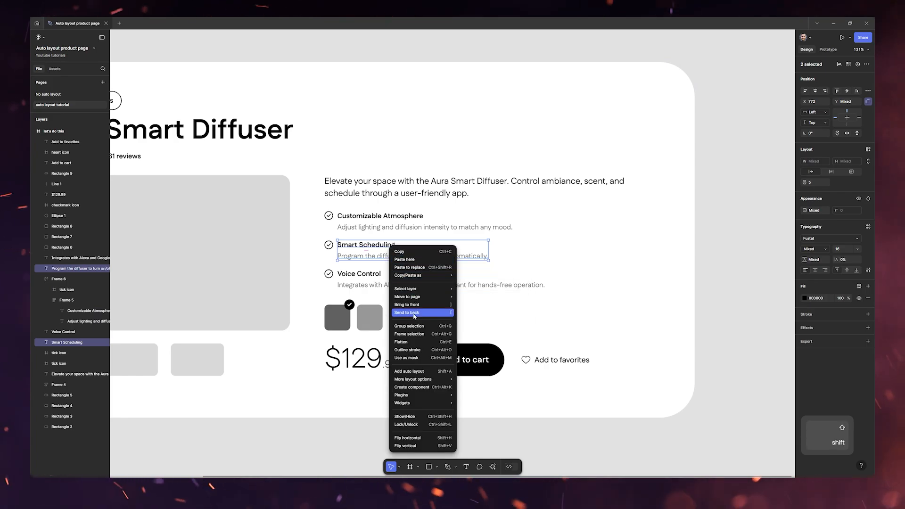
pyautogui.click(413, 372)
# Step: Combine the tick icon and the "Smart Scheduling" text frame in an auto layout, and set the text frame's width to Fill container
pyautogui.keyDown('shift'); pyautogui.click(332, 247); pyautogui.keyUp('shift')
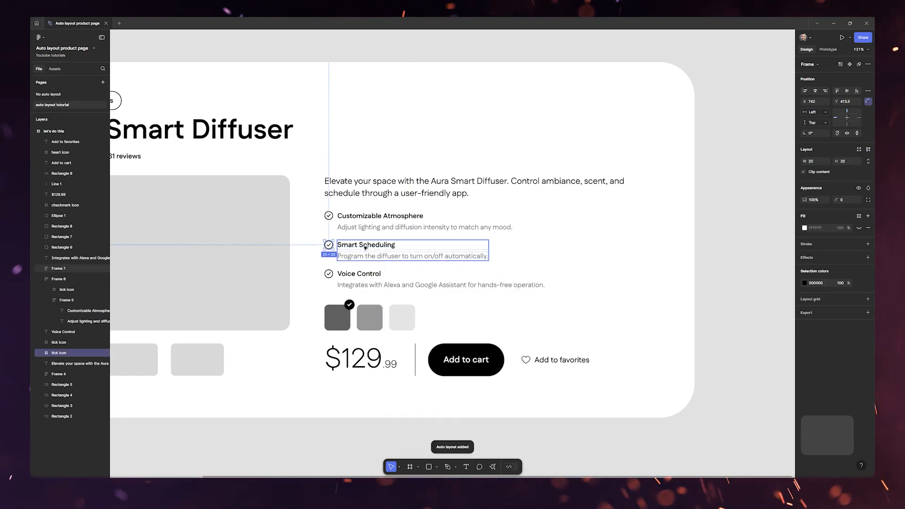
pyautogui.rightClick(370, 245)
pyautogui.click(390, 376)
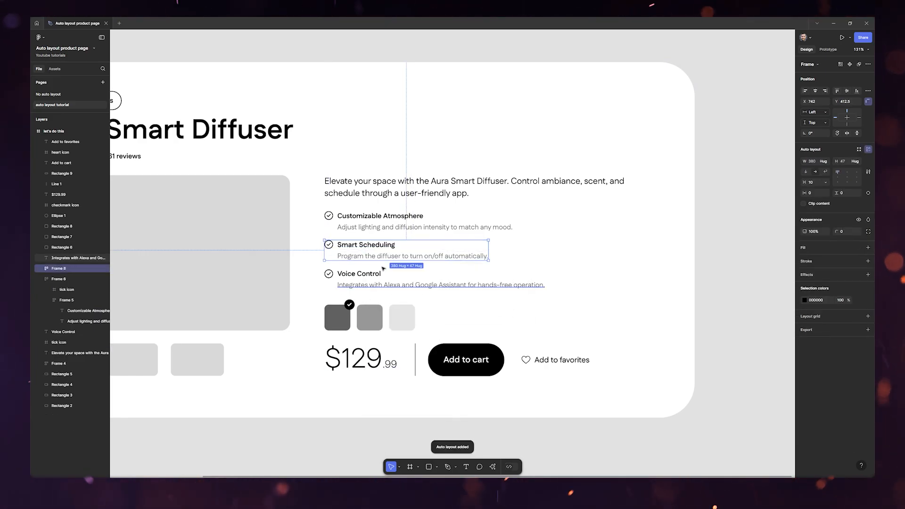
pyautogui.doubleClick(409, 256)
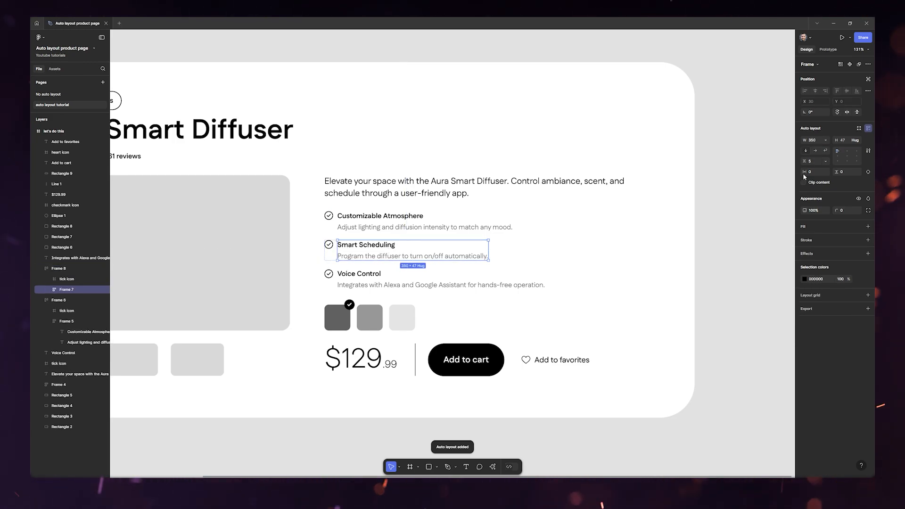
pyautogui.click(829, 157)
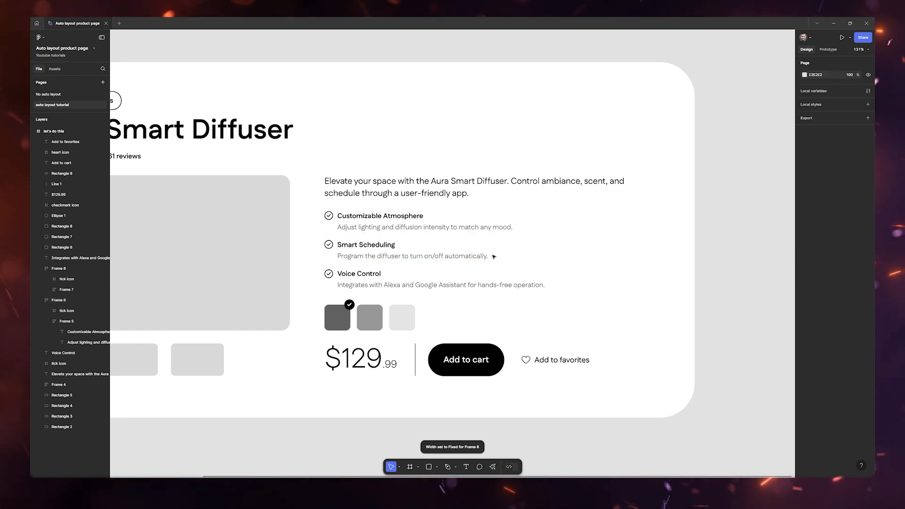
# Step: Test the text wrapping by narrowing the "Smart Scheduling" row to about 202 wide, and undo the resize
pyautogui.press('Escape')
pyautogui.moveTo(488, 251); pyautogui.dragTo(409, 256)
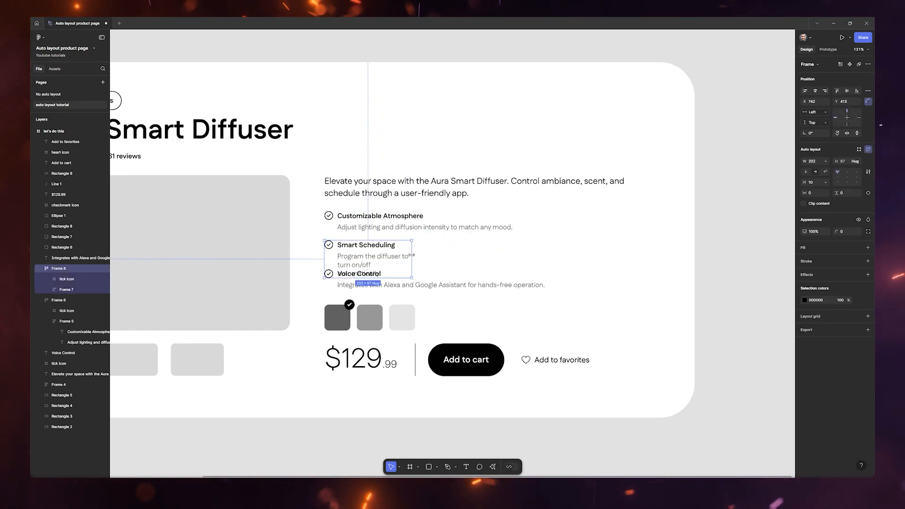
pyautogui.hotkey('ctrl', 'z')
# Step: Wrap the "Voice Control" title and its description in an auto layout frame
pyautogui.click(359, 275)
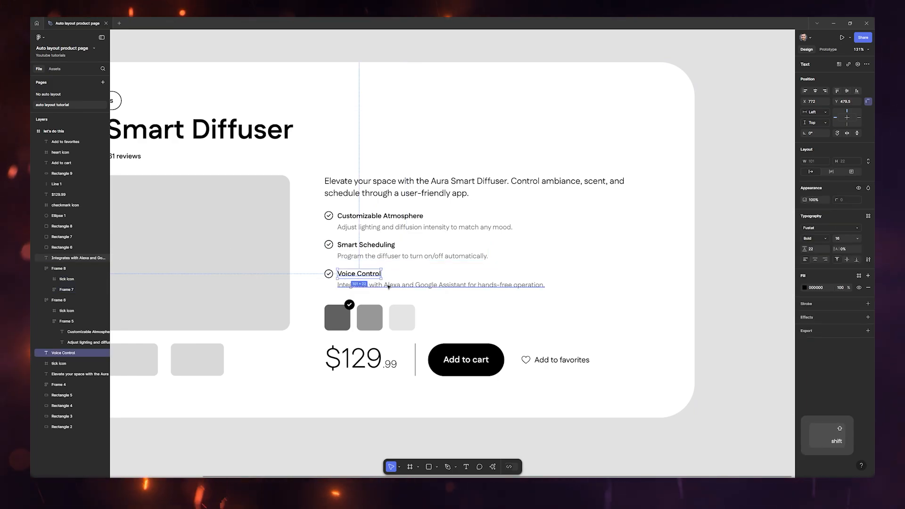
pyautogui.keyDown('shift'); pyautogui.click(358, 285); pyautogui.keyUp('shift')
pyautogui.rightClick(398, 285)
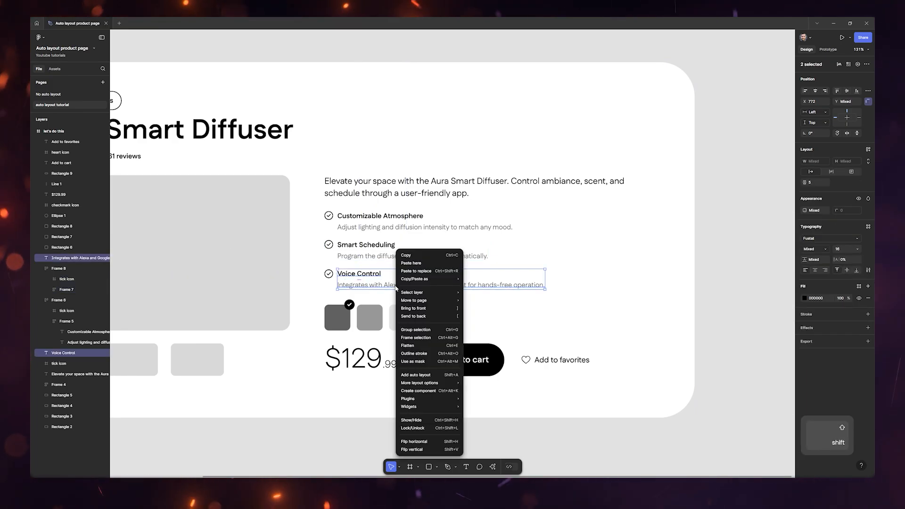
pyautogui.click(421, 374)
# Step: Combine the tick icon and the "Voice Control" text frame in an auto layout, and set the text frame's width to Fill container
pyautogui.keyDown('shift'); pyautogui.click(329, 274); pyautogui.keyUp('shift')
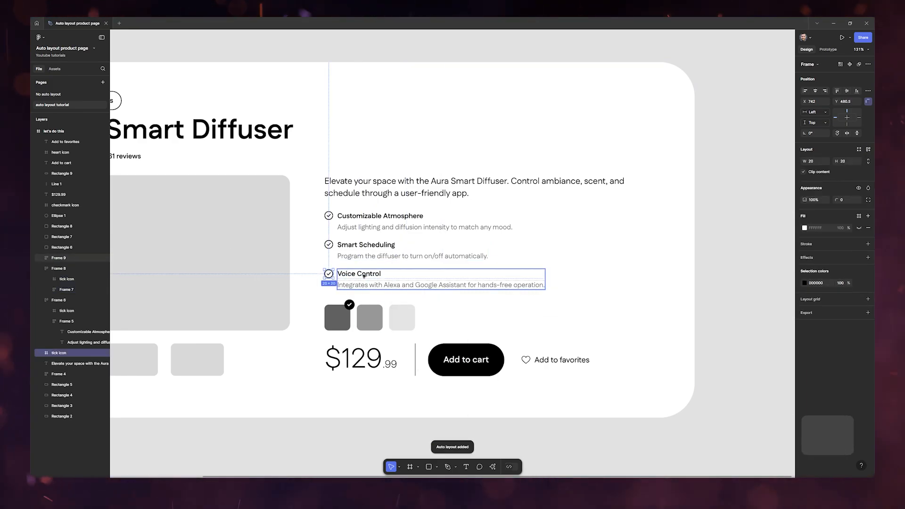
pyautogui.rightClick(360, 285)
pyautogui.click(398, 375)
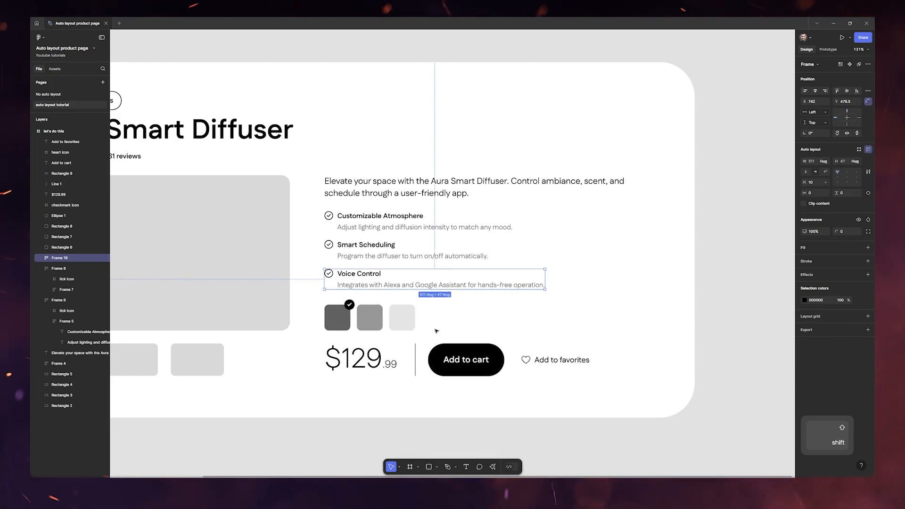
pyautogui.click(377, 277)
pyautogui.click(826, 140)
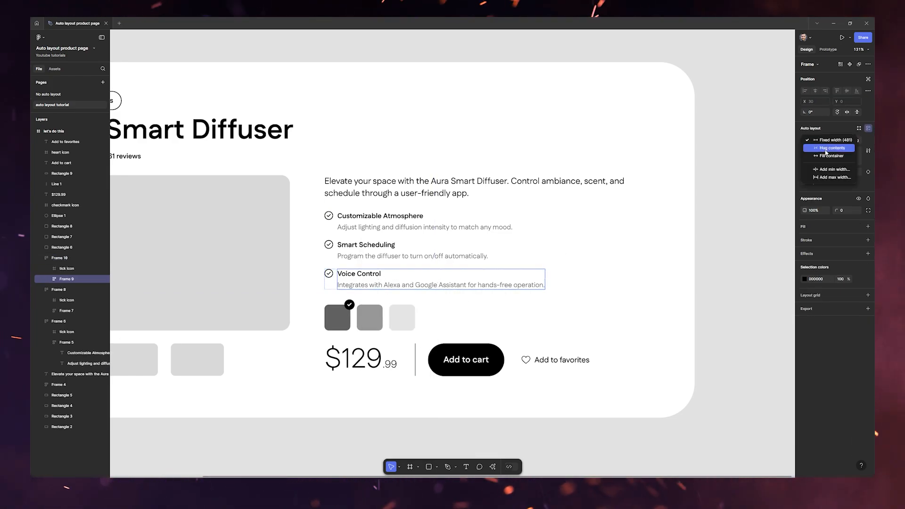
pyautogui.click(825, 156)
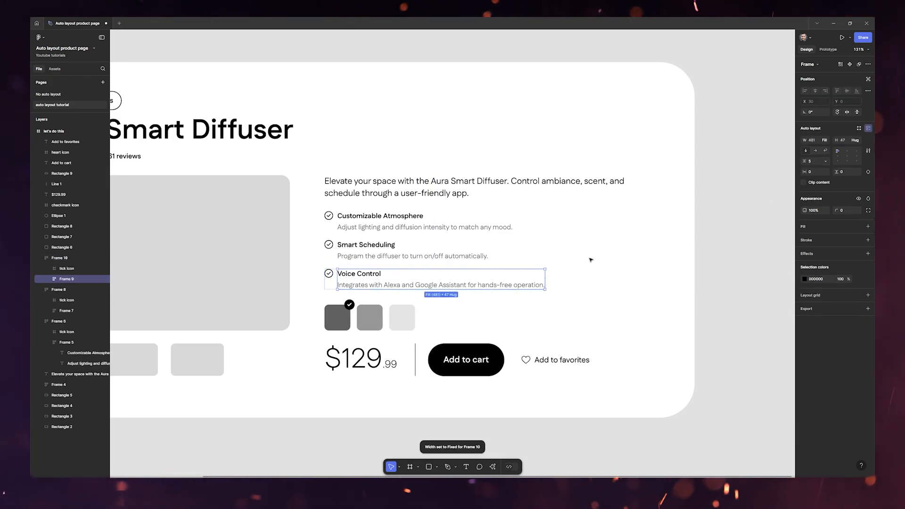
# Step: Combine the "Customizable Atmosphere", "Smart Scheduling" and "Voice Control" rows in one vertical auto layout
pyautogui.click(393, 227)
pyautogui.keyDown('shift'); pyautogui.click(385, 247); pyautogui.keyUp('shift')
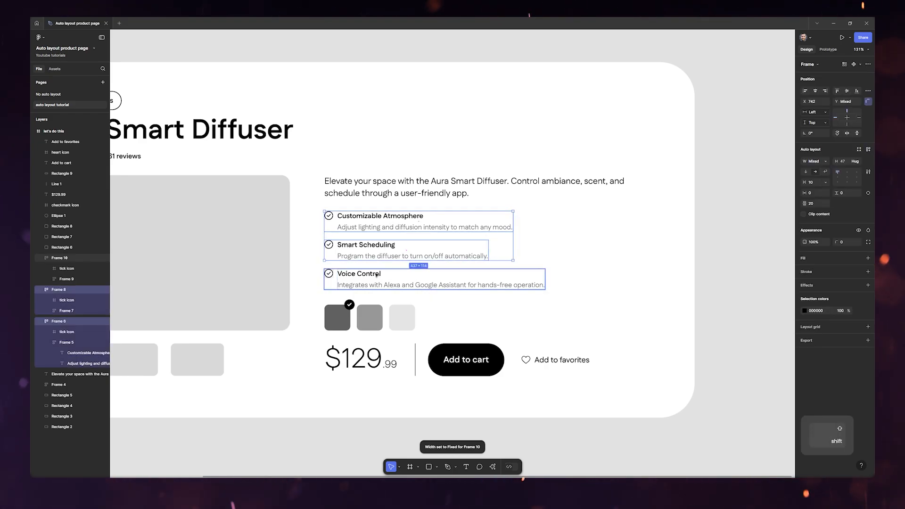
pyautogui.keyDown('shift'); pyautogui.click(359, 275); pyautogui.keyUp('shift')
pyautogui.rightClick(393, 243)
pyautogui.click(413, 375)
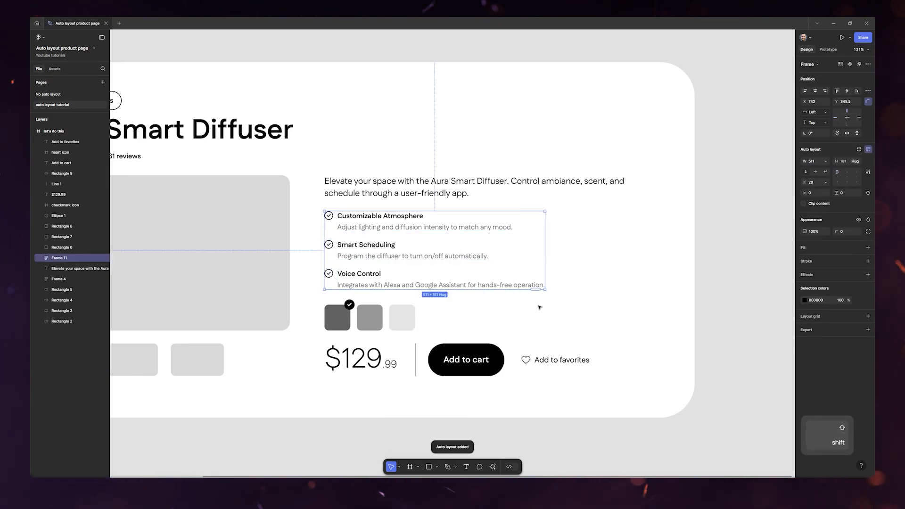
pyautogui.click(608, 255)
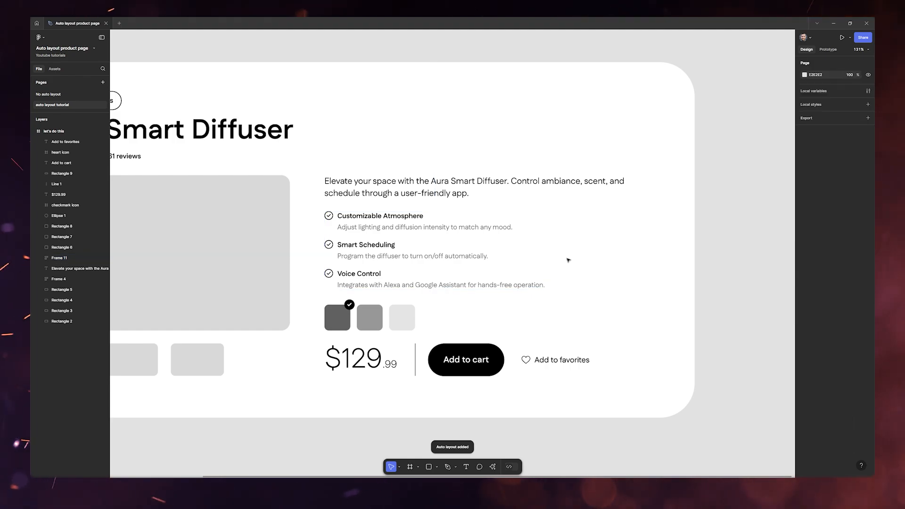
# Step: Try narrowing the combined feature list to about 453 wide, and undo the resize
pyautogui.click(482, 237)
pyautogui.moveTo(546, 246); pyautogui.dragTo(442, 247)
pyautogui.hotkey('ctrl', 'z')
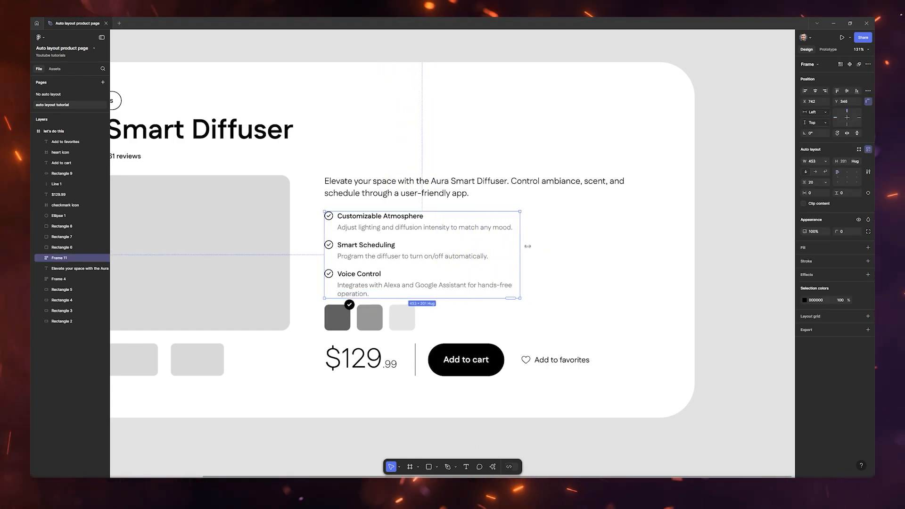
# Step: Set the width of the "Customizable Atmosphere" and "Smart Scheduling" rows inside the feature list to Fill container
pyautogui.doubleClick(457, 228)
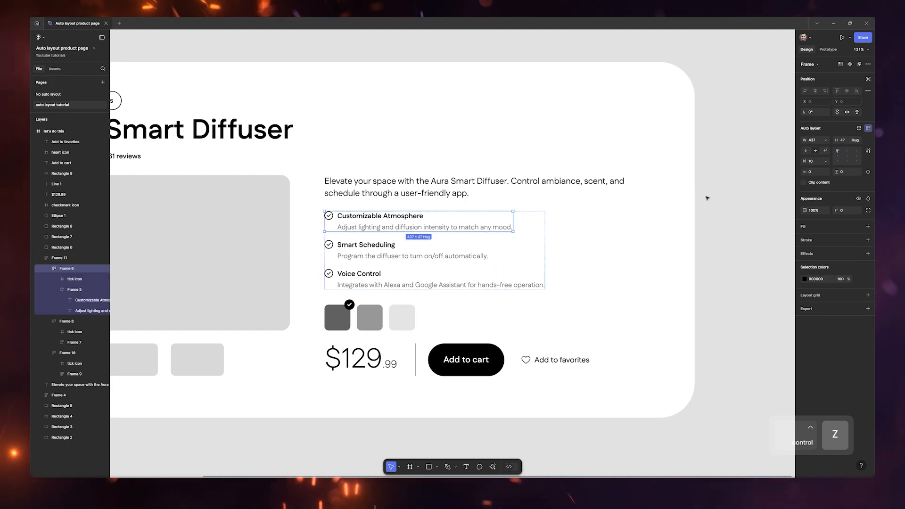
pyautogui.click(829, 141)
pyautogui.click(831, 148)
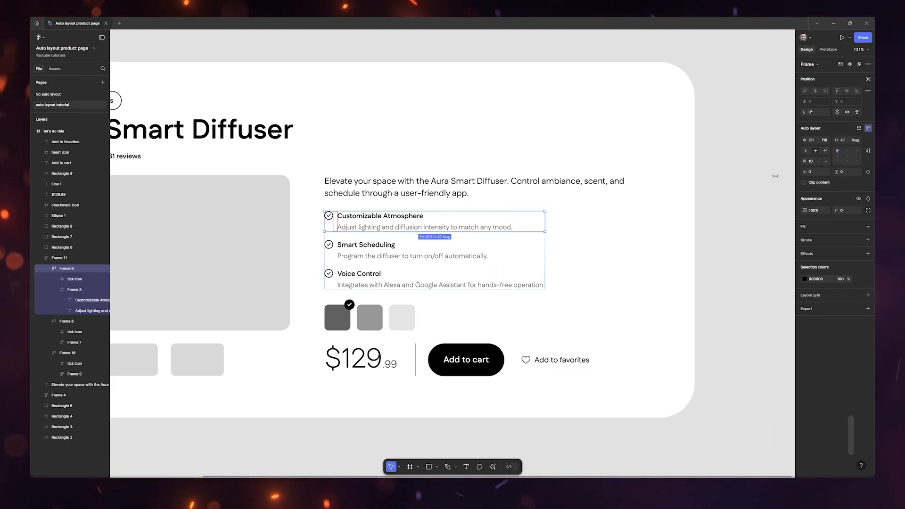
pyautogui.click(453, 254)
pyautogui.click(826, 141)
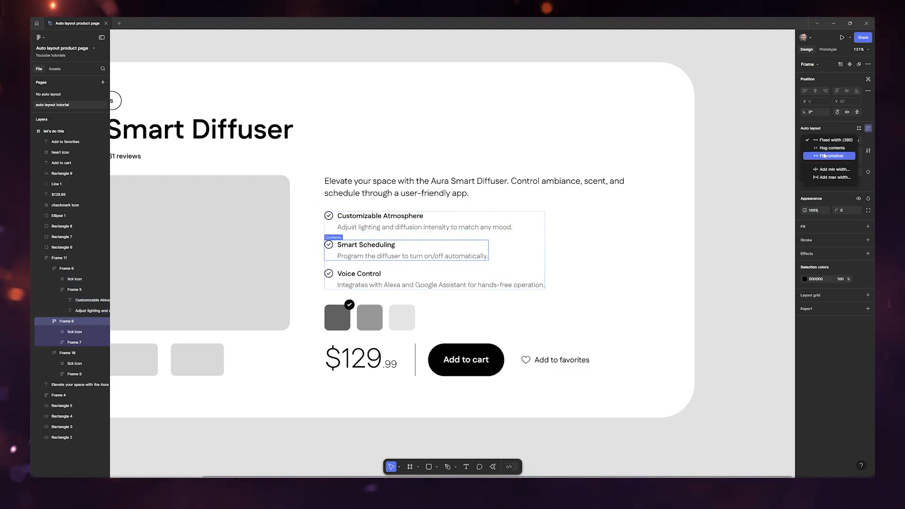
pyautogui.click(833, 155)
pyautogui.click(507, 288)
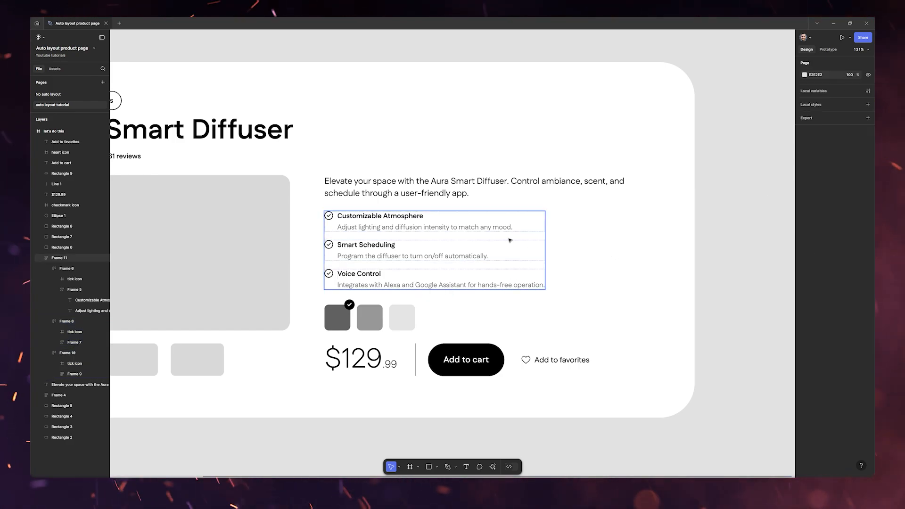
# Step: Test the wrapping of all feature rows by narrowing the feature list to about 477 wide, and undo the resize
pyautogui.click(542, 245)
pyautogui.moveTo(545, 246)
pyautogui.mouseDown()
pyautogui.moveTo(441, 246)
pyautogui.moveTo(530, 244)
pyautogui.mouseUp()
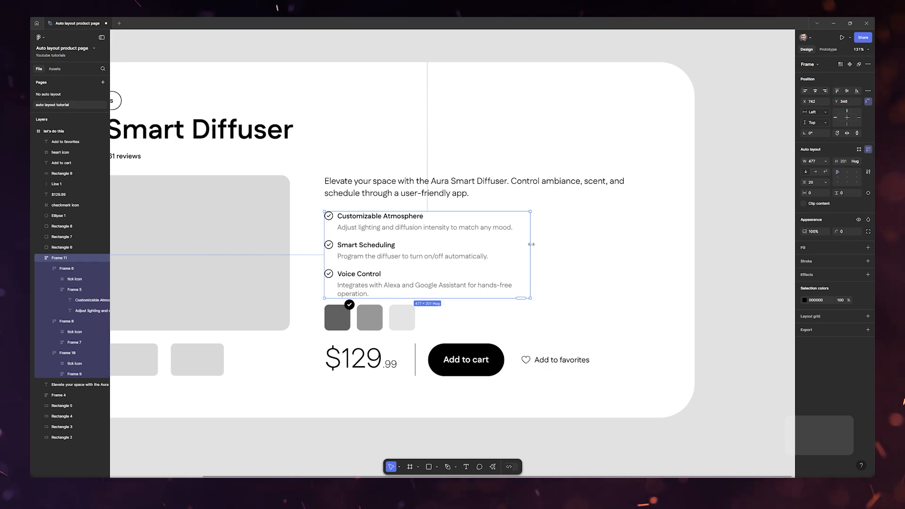
pyautogui.hotkey('ctrl', 'z')
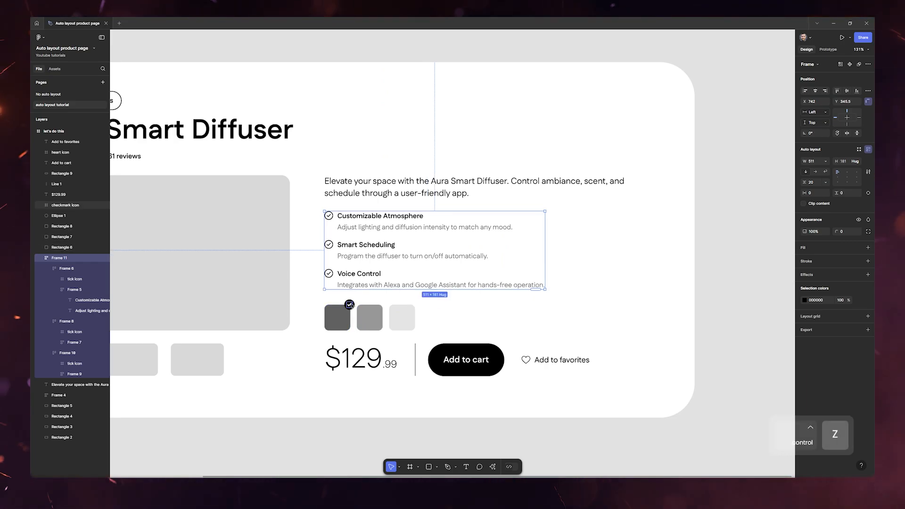
# Step: Group the white checkmark icon with its black circle on the first color swatch, and name the group "checkbox"
pyautogui.click(349, 306)
pyautogui.keyDown('ctrl'); pyautogui.scroll(5, 349, 307); pyautogui.keyUp('ctrl')
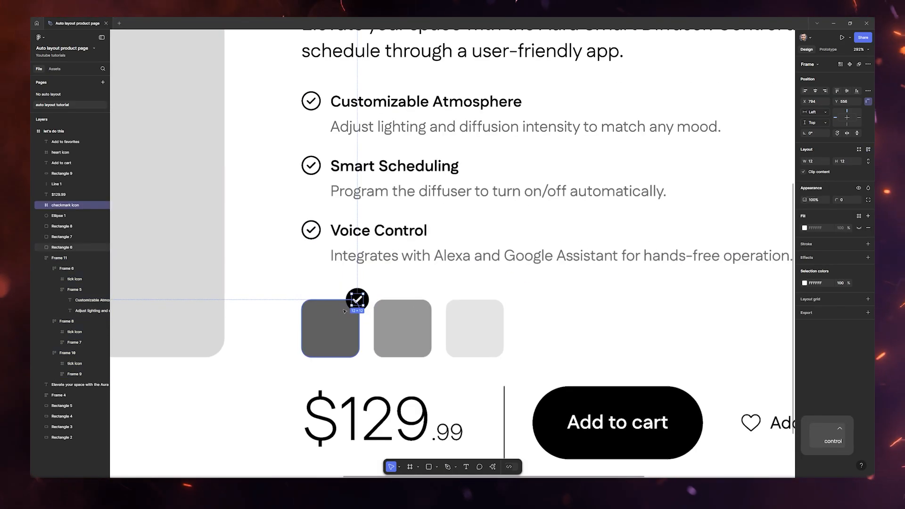
pyautogui.keyDown('ctrl'); pyautogui.scroll(4, 345, 311); pyautogui.keyUp('ctrl')
pyautogui.keyDown('shift'); pyautogui.click(384, 292); pyautogui.keyUp('shift')
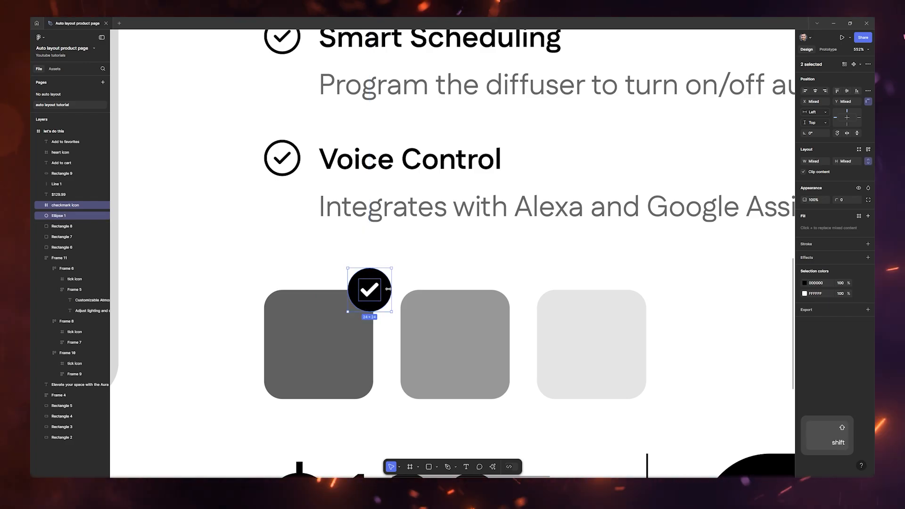
pyautogui.rightClick(387, 289)
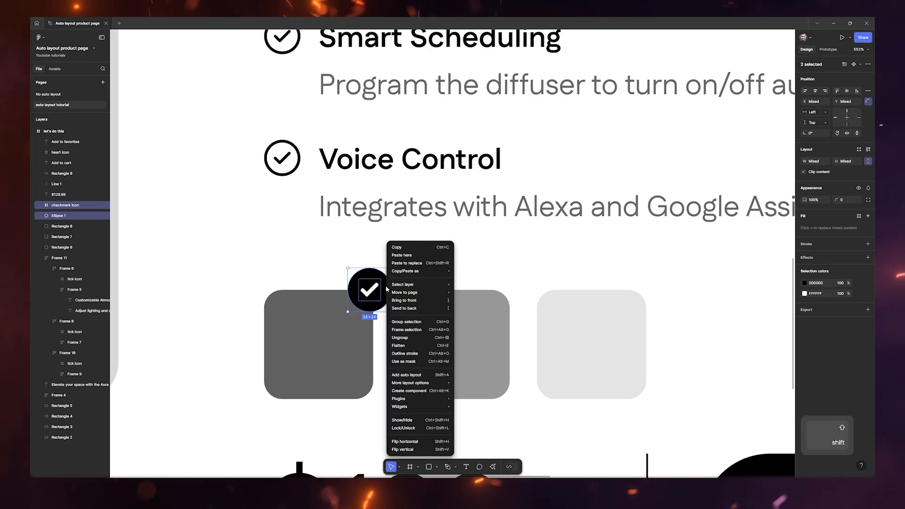
pyautogui.click(401, 322)
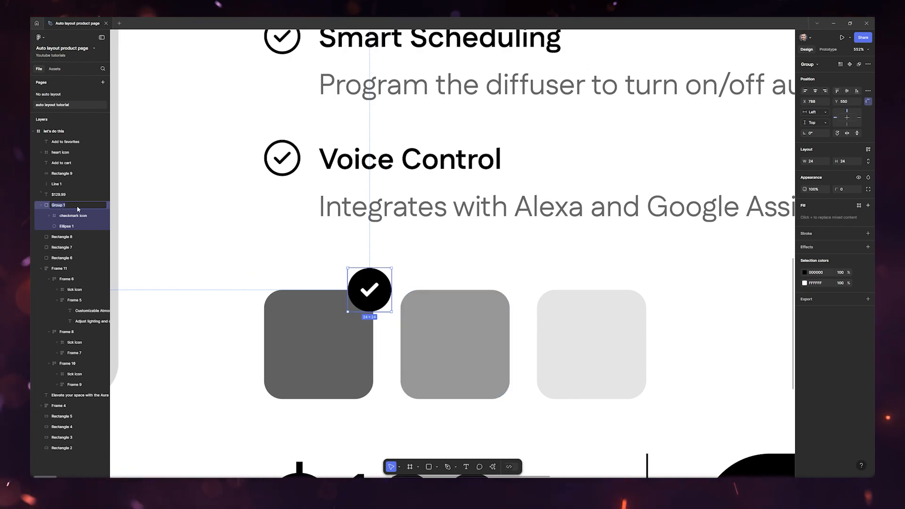
pyautogui.write('checkbox')
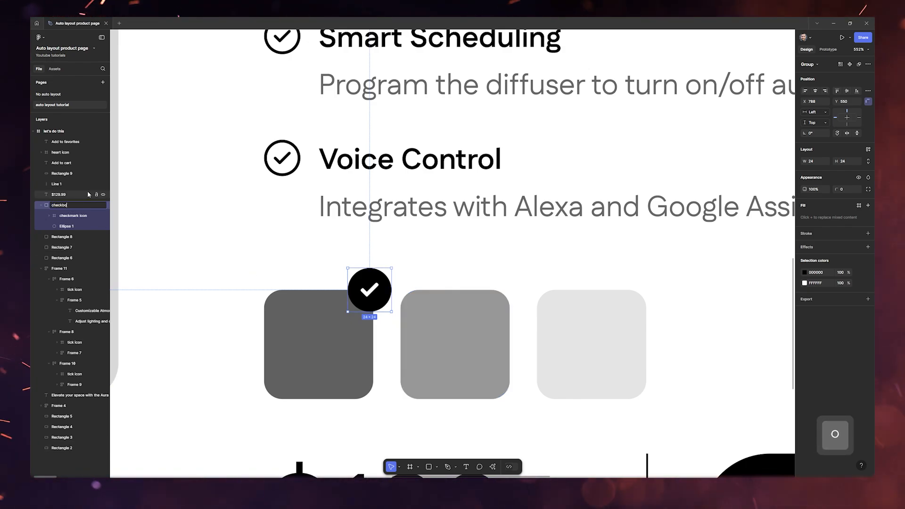
pyautogui.press('Return')
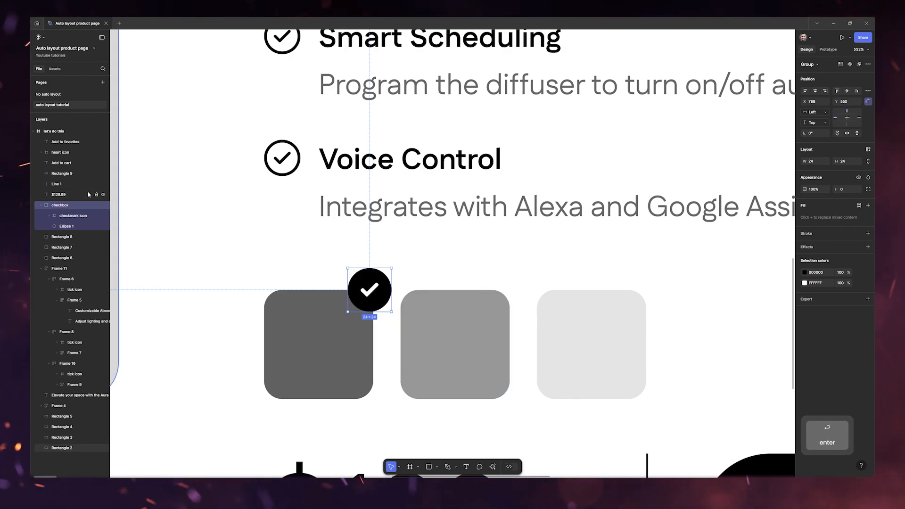
# Step: Combine the dark gray swatch and the checkbox group in an auto layout
pyautogui.click(311, 336)
pyautogui.keyDown('shift'); pyautogui.click(375, 285); pyautogui.keyUp('shift')
pyautogui.rightClick(376, 285)
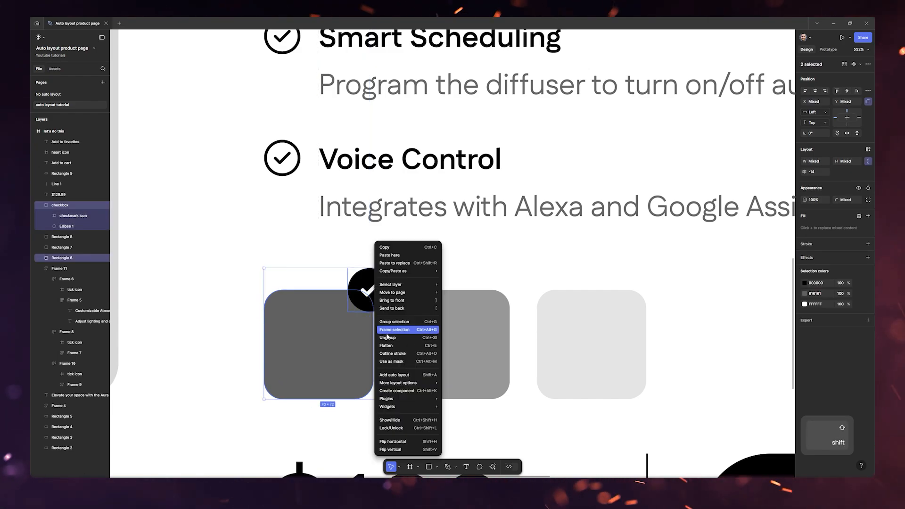
pyautogui.click(395, 375)
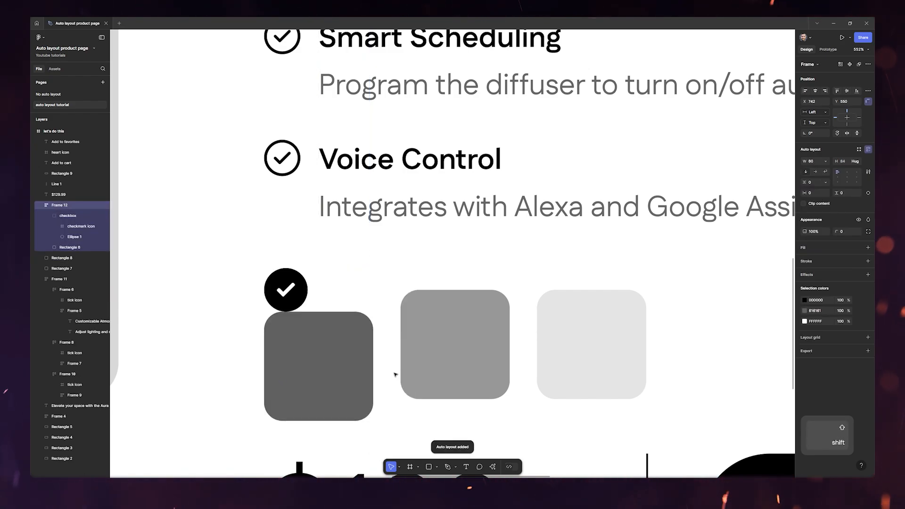
# Step: Set the width of the dark gray swatch inside its auto layout frame to Fixed at 60
pyautogui.click(346, 357)
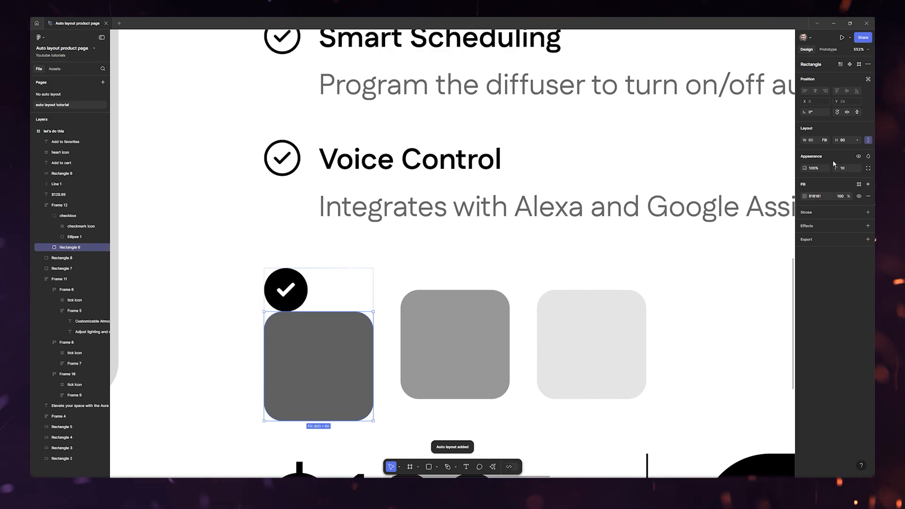
pyautogui.click(827, 134)
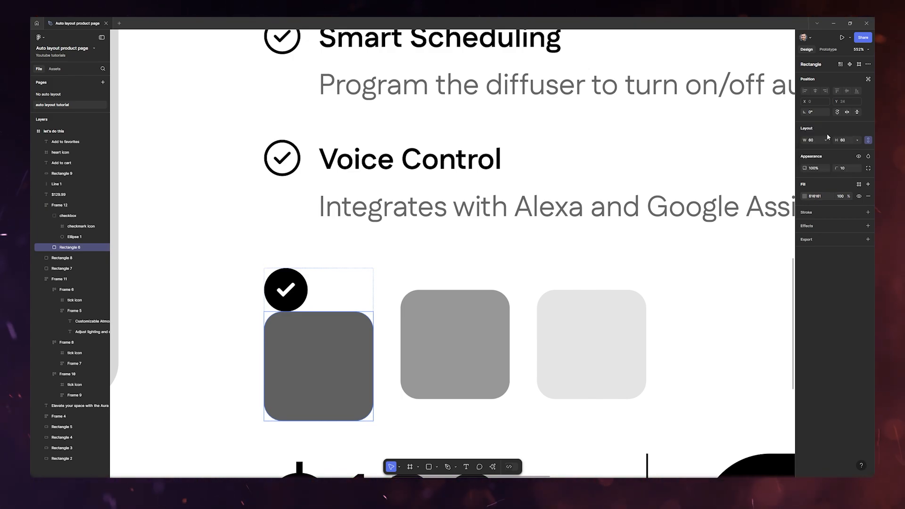
pyautogui.click(840, 141)
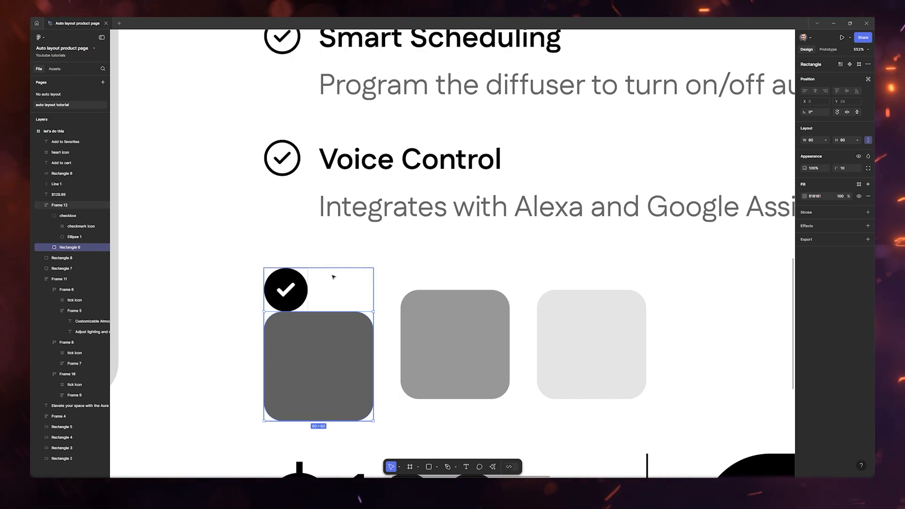
# Step: Exclude the checkbox group from the auto layout flow, anchored Right and Top, and center it on the dark swatch's upper-right corner
pyautogui.click(290, 291)
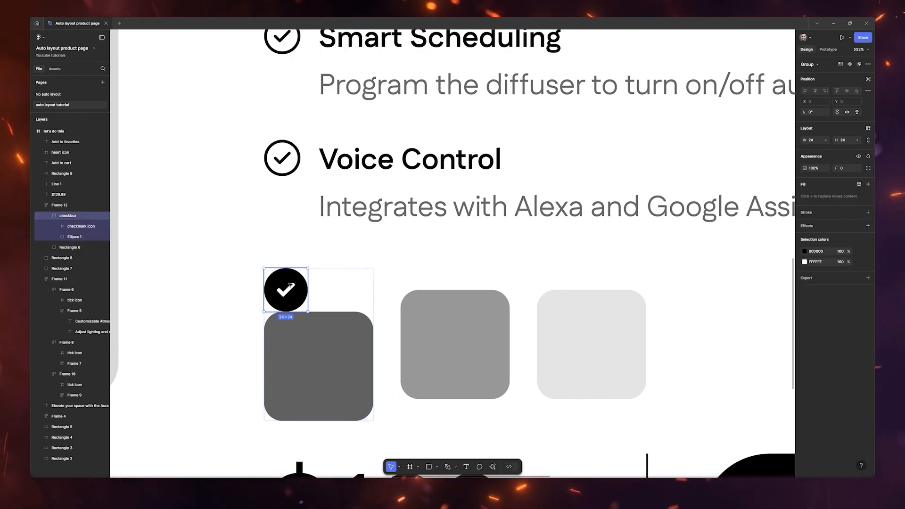
pyautogui.click(869, 80)
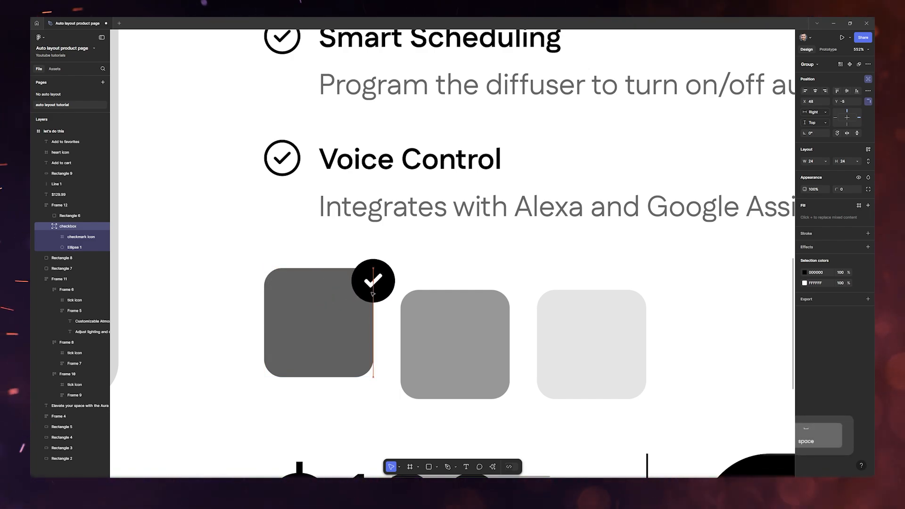
pyautogui.moveTo(372, 295); pyautogui.dragTo(372, 288)
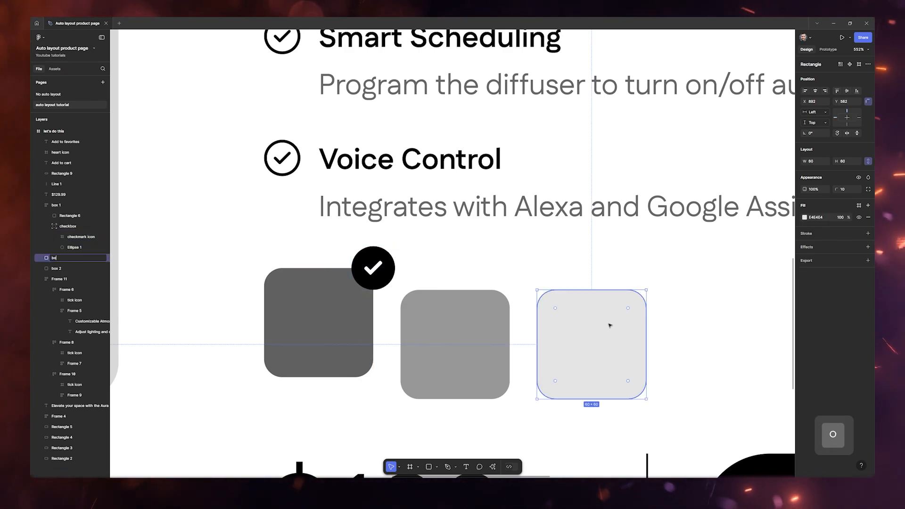
# Step: Name the lightest swatch "box 3" and combine it with the other two color swatches in an auto layout
pyautogui.write('3')
pyautogui.press('Return')
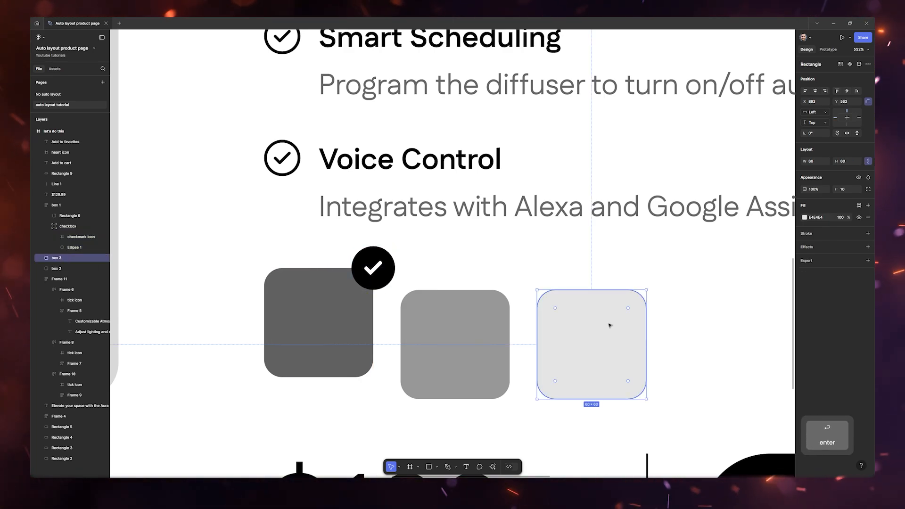
pyautogui.click(340, 318)
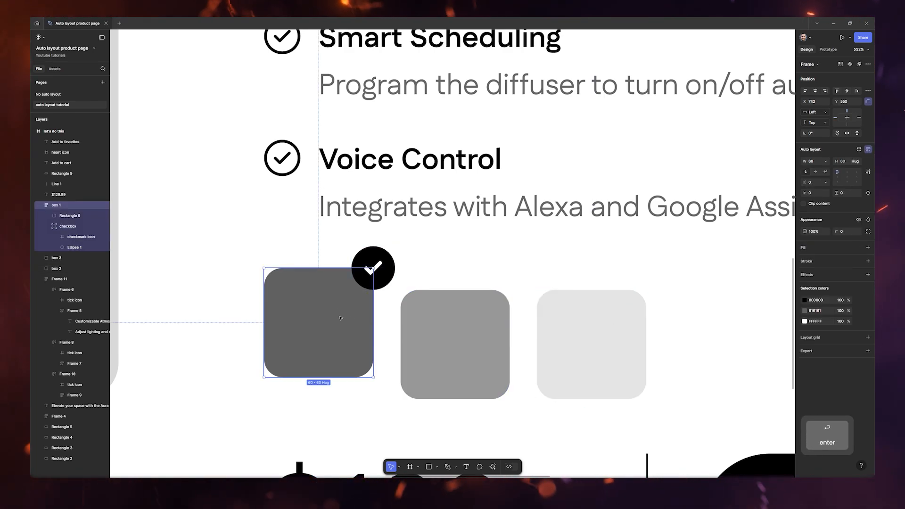
pyautogui.keyDown('shift'); pyautogui.click(467, 339); pyautogui.keyUp('shift')
pyautogui.keyDown('shift'); pyautogui.click(626, 329); pyautogui.keyUp('shift')
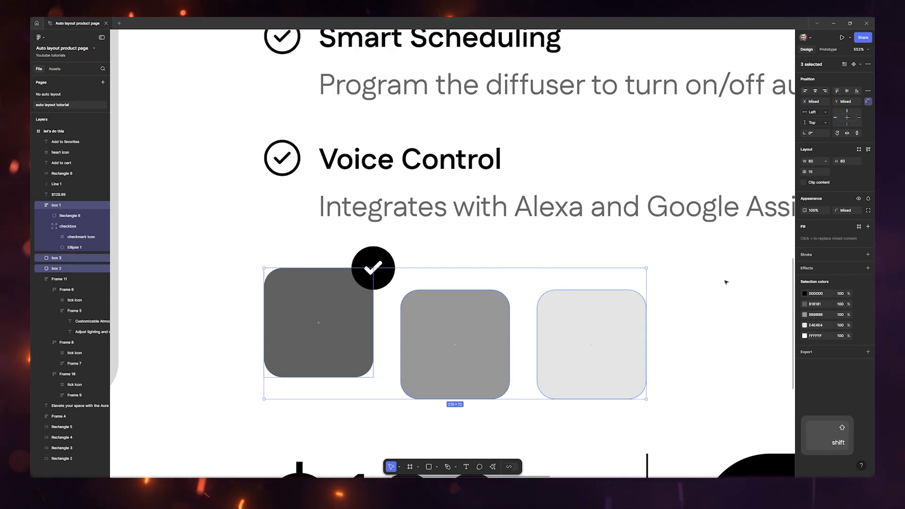
pyautogui.rightClick(596, 321)
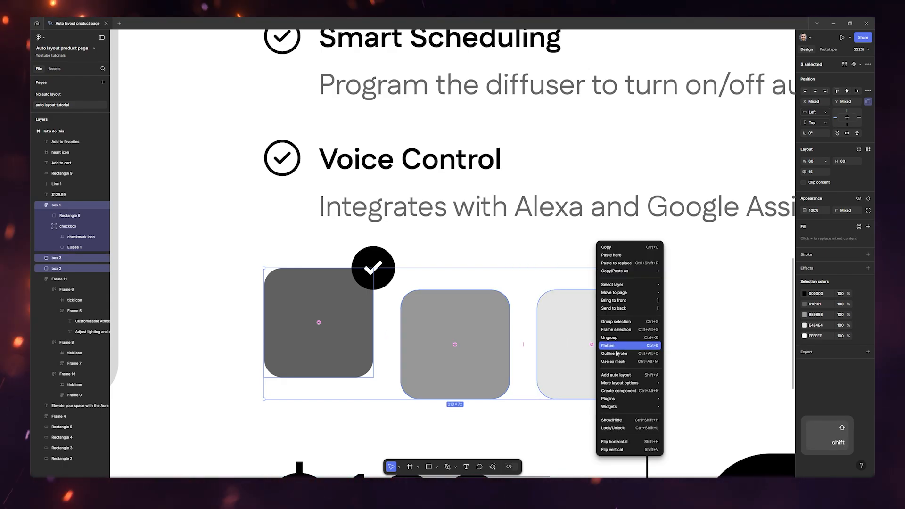
pyautogui.click(623, 375)
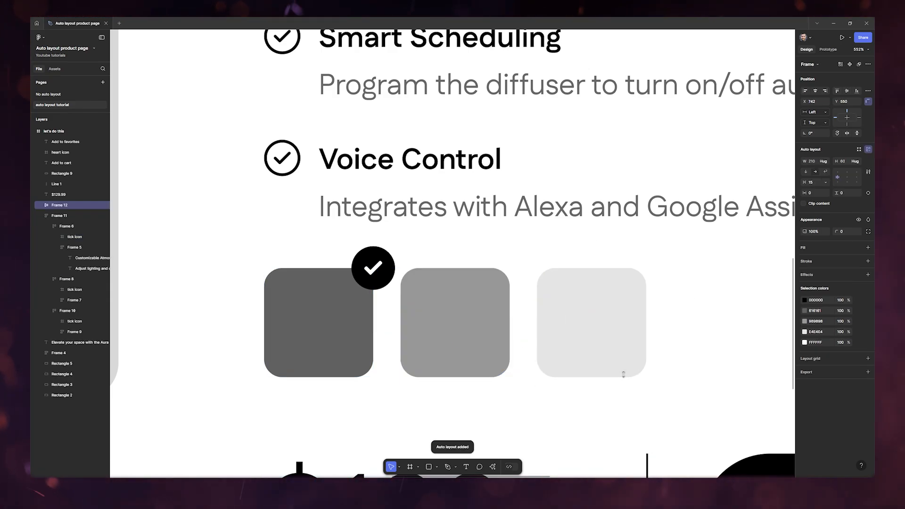
# Step: Set the horizontal gap between the color swatches to 20
pyautogui.click(813, 182)
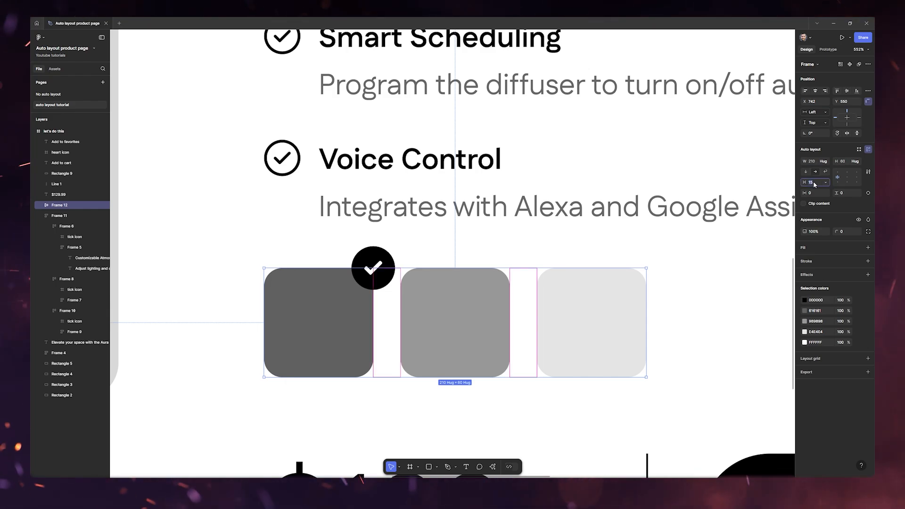
pyautogui.write('20')
pyautogui.press('Return')
pyautogui.keyDown('ctrl'); pyautogui.scroll(-5, 535, 306); pyautogui.keyUp('ctrl')
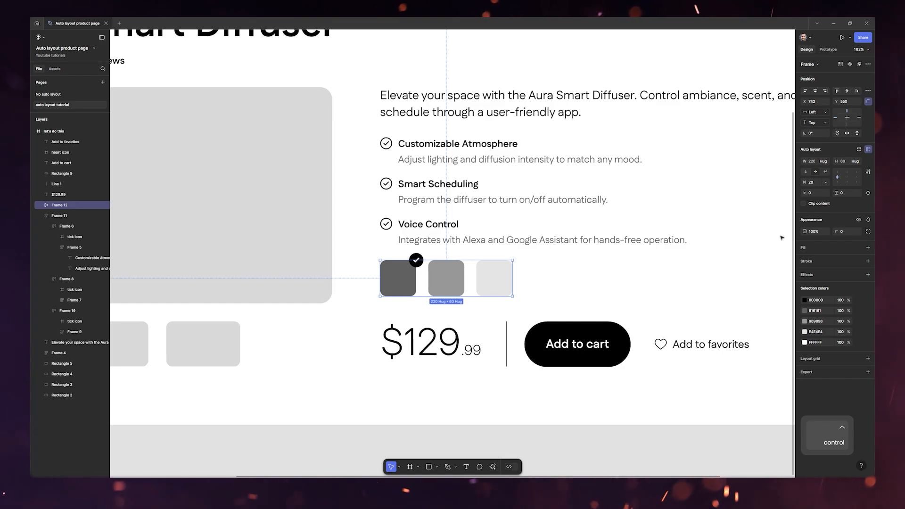
# Step: Set the swatch row to wrap, test widening its frame to about 240, and undo the resize
pyautogui.click(826, 173)
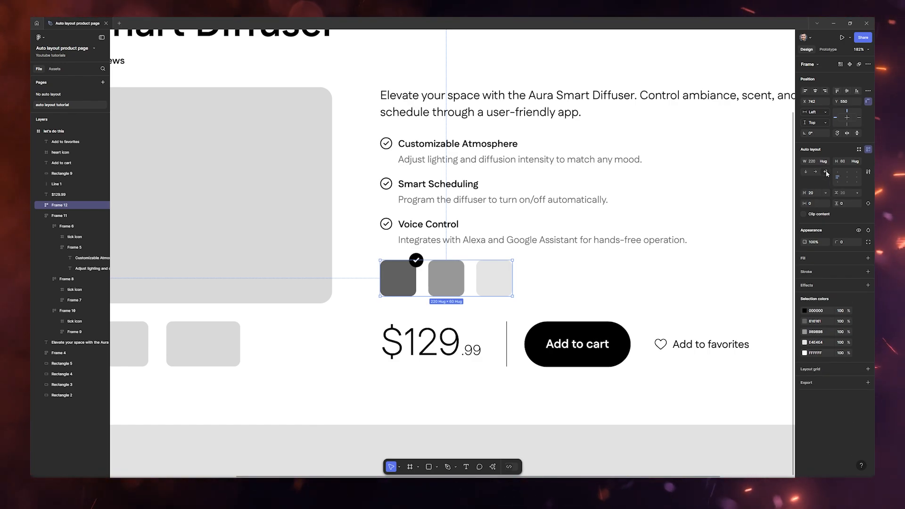
pyautogui.moveTo(512, 279)
pyautogui.mouseDown()
pyautogui.moveTo(452, 284)
pyautogui.moveTo(528, 285)
pyautogui.mouseUp()
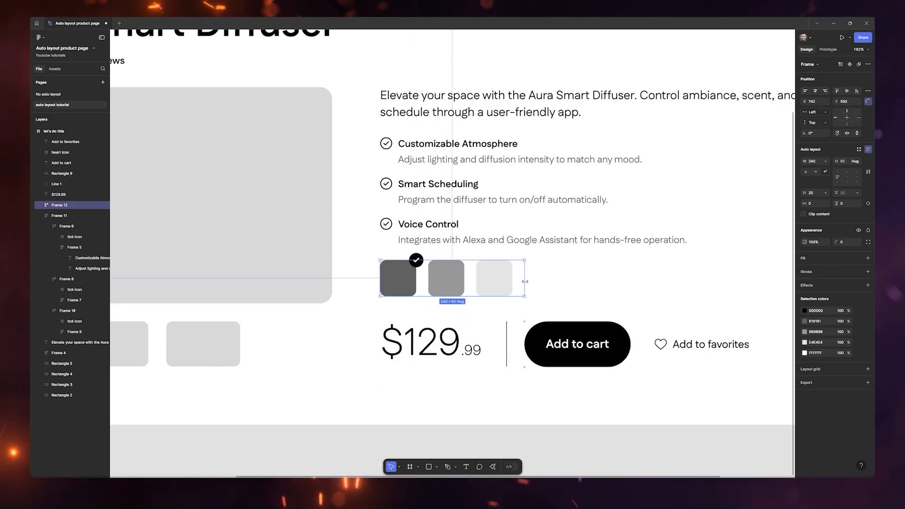
pyautogui.hotkey('ctrl', 'z')
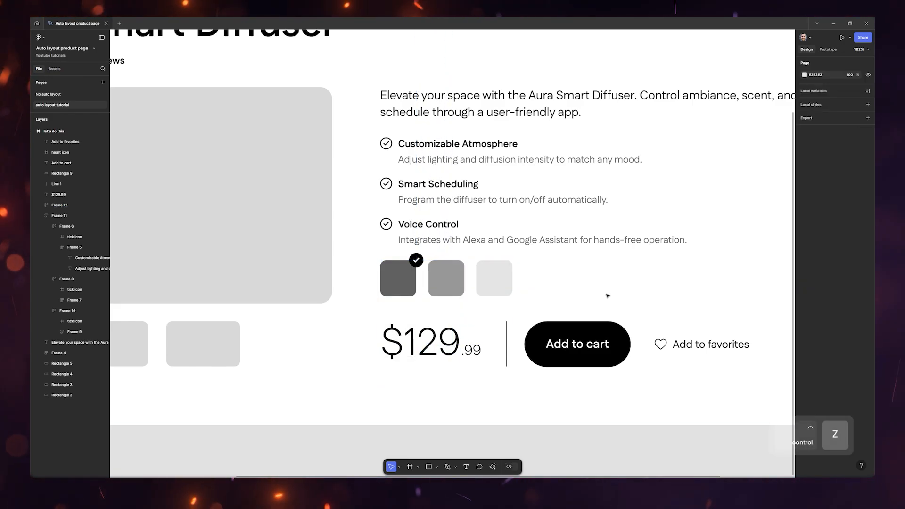
# Step: Wrap the $129.99 price text in its own auto layout frame
pyautogui.scroll(-3, 606, 295)
pyautogui.hscroll(3, 607, 295)
pyautogui.click(419, 312)
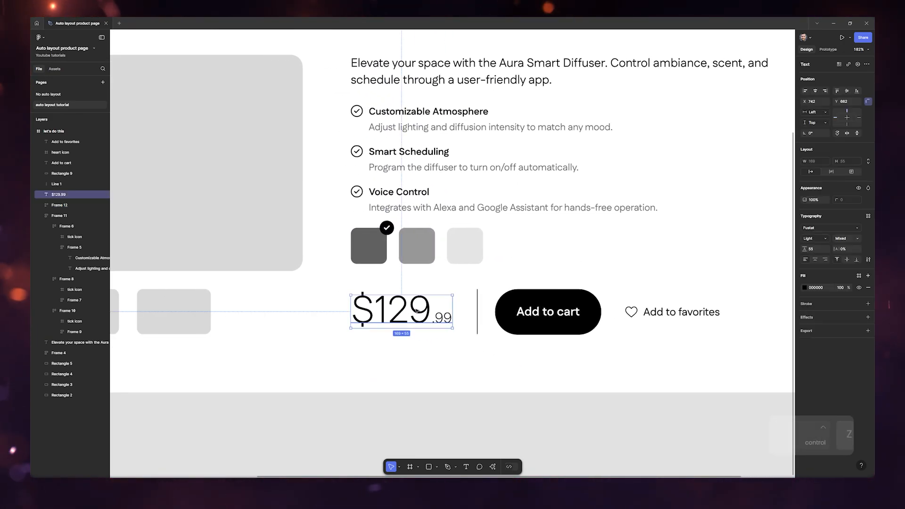
pyautogui.rightClick(418, 311)
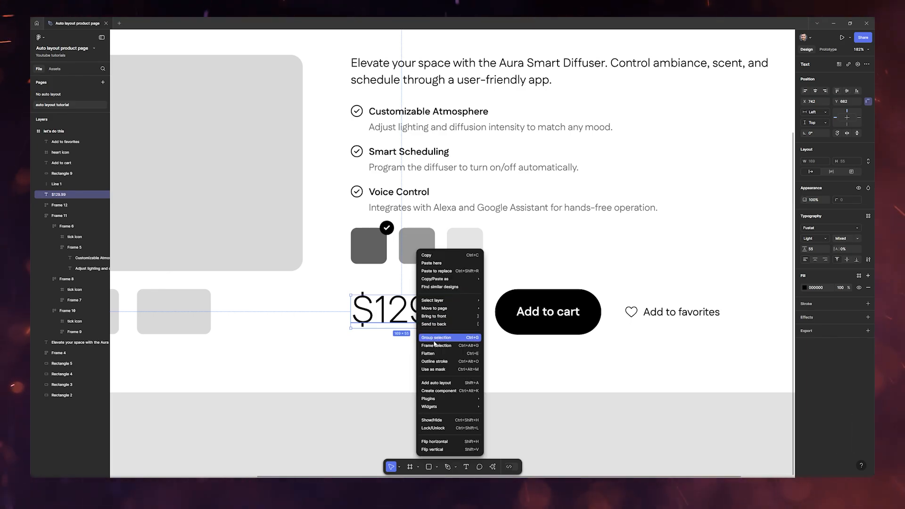
pyautogui.click(436, 384)
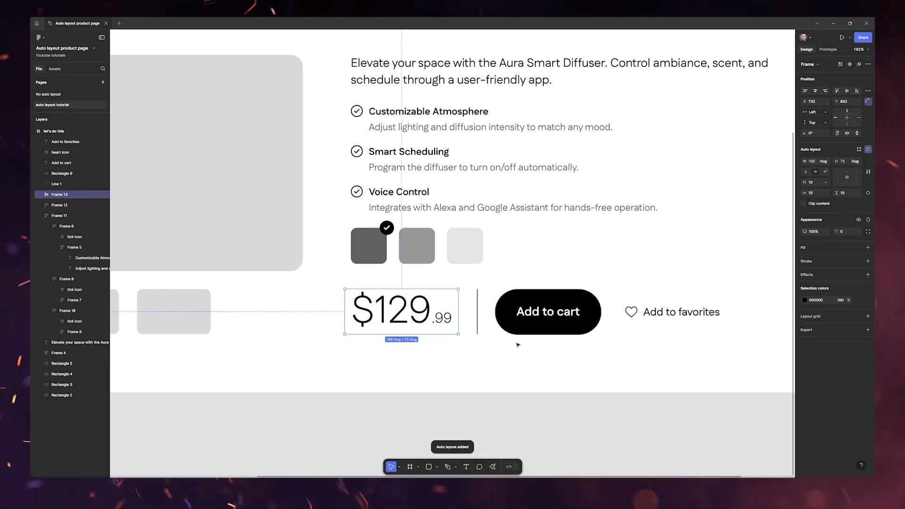
# Step: Switch the price frame to individual padding and set its right padding to 20
pyautogui.click(869, 194)
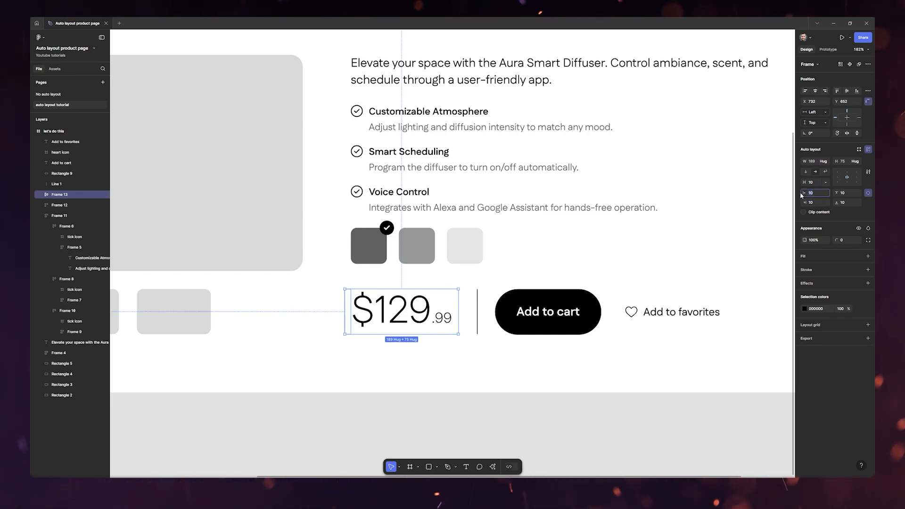
pyautogui.write('20')
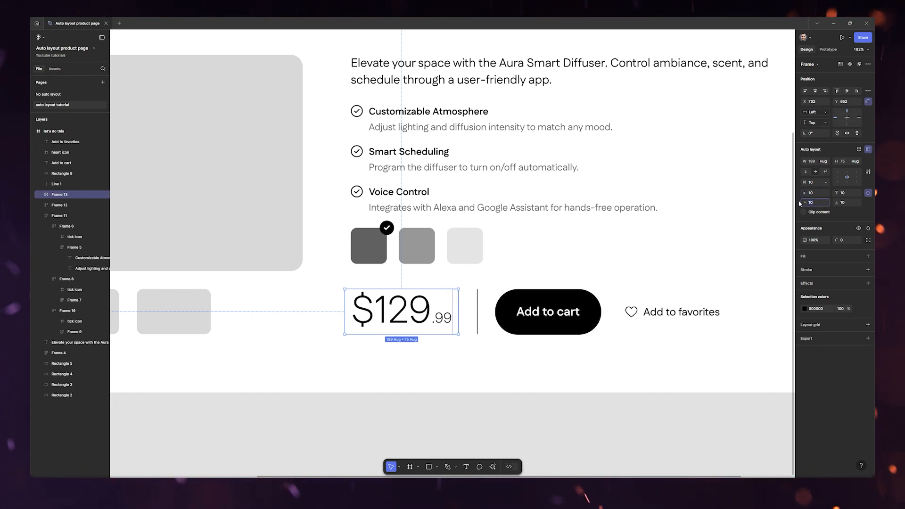
pyautogui.press('Return')
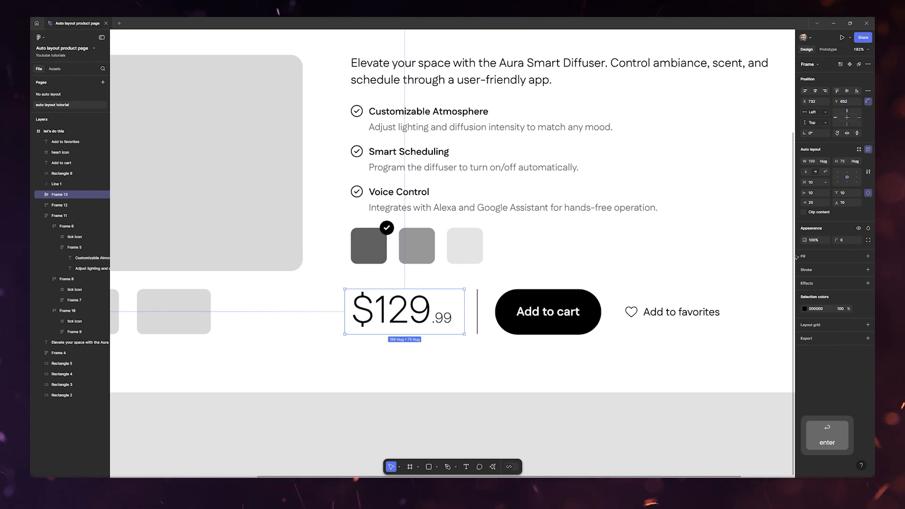
# Step: Add a black 1 px inside stroke to the price frame, applied only to its right side
pyautogui.click(869, 271)
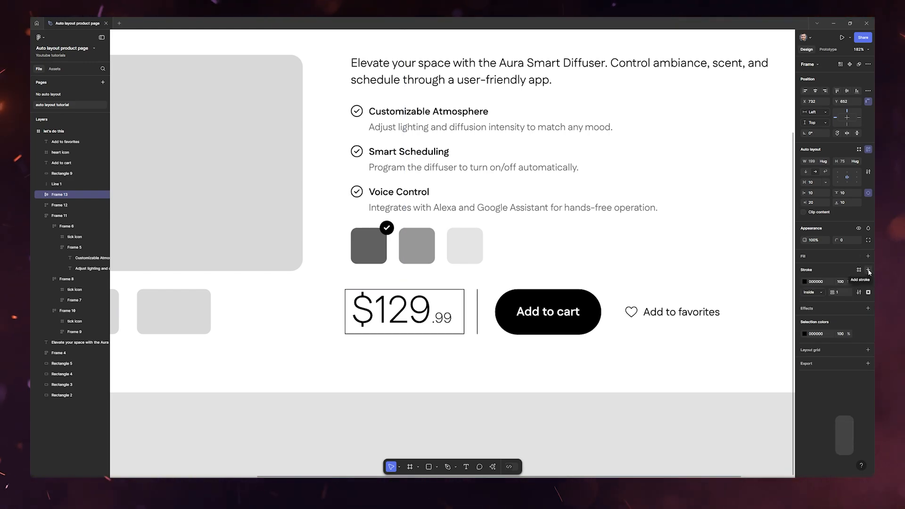
pyautogui.click(868, 292)
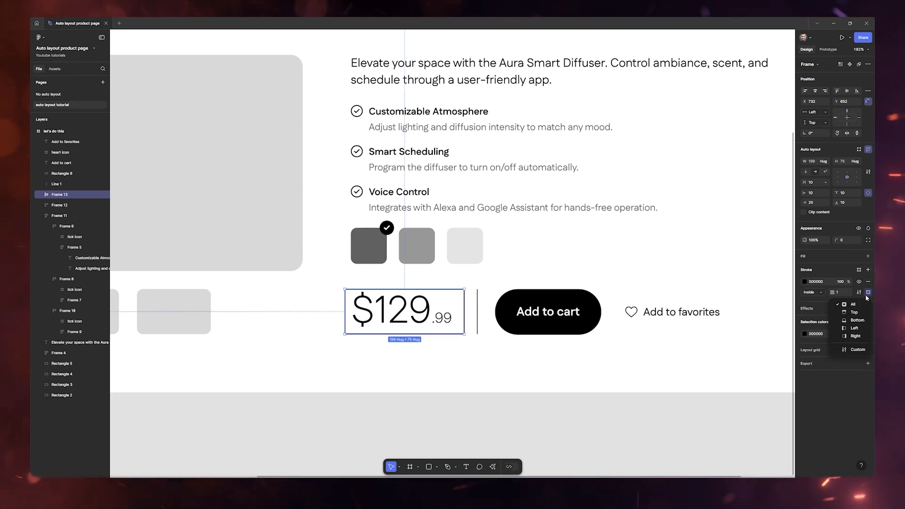
pyautogui.click(856, 336)
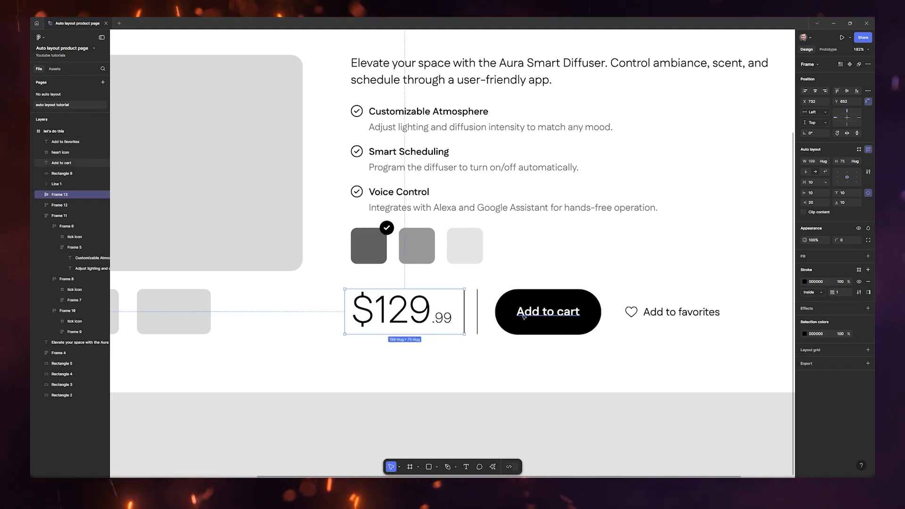
# Step: Delete the separate vertical divider line between the price and the "Add to cart" button
pyautogui.click(477, 311)
pyautogui.moveTo(478, 309); pyautogui.dragTo(471, 303)
pyautogui.press('Delete')
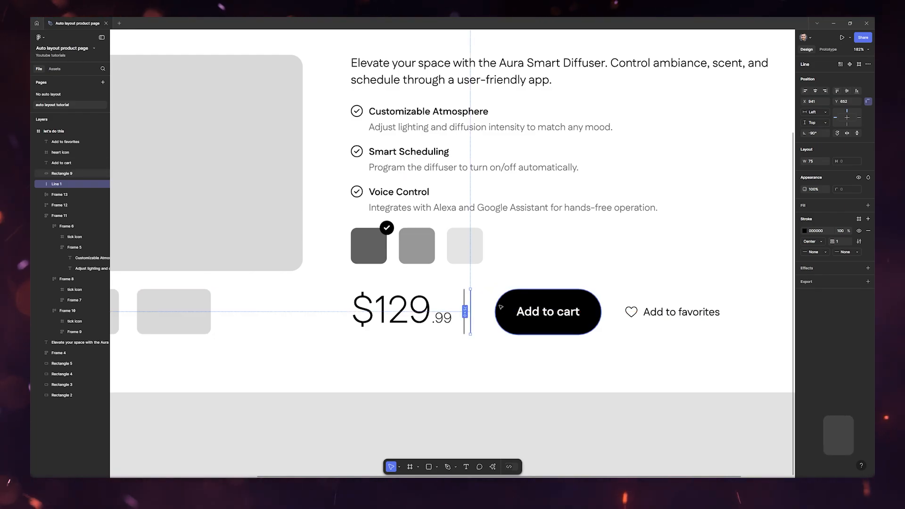
# Step: Delete the black rounded rectangle behind the "Add to cart" text
pyautogui.click(446, 307)
pyautogui.click(538, 314)
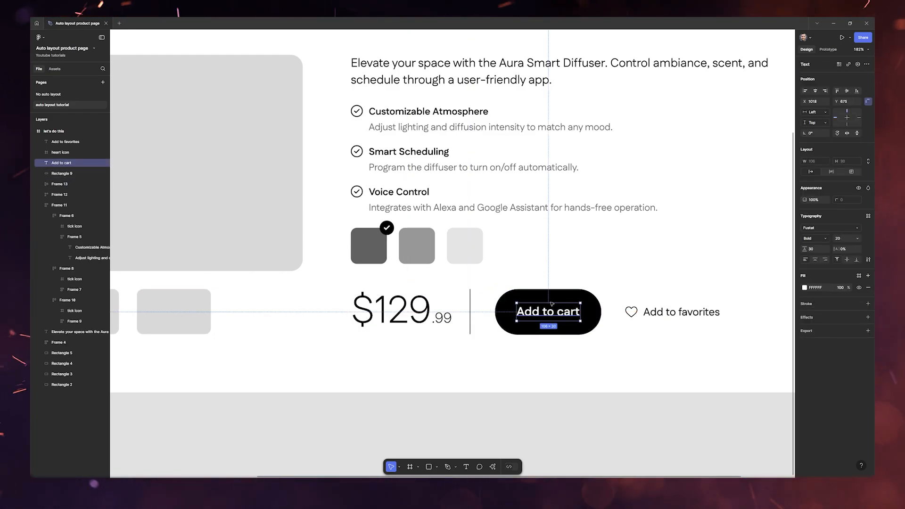
pyautogui.press('Delete')
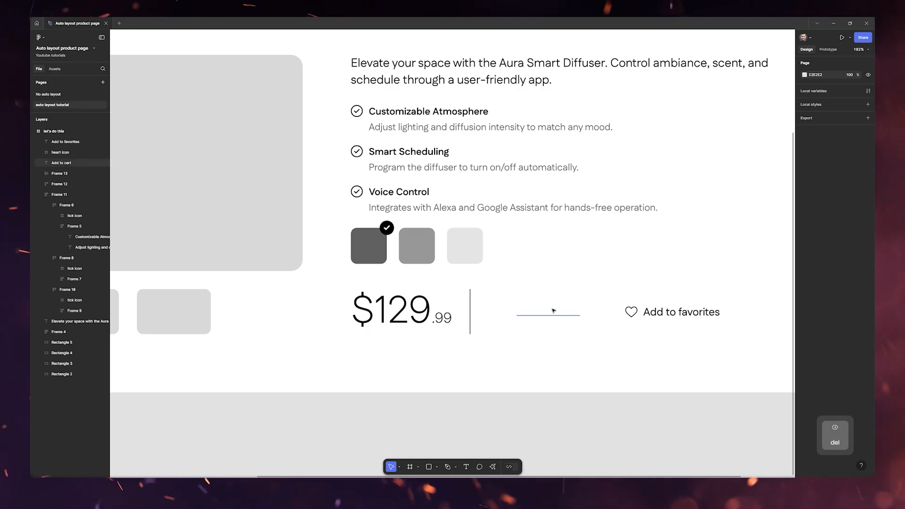
# Step: Wrap the white "Add to cart" text in an auto layout frame
pyautogui.click(552, 313)
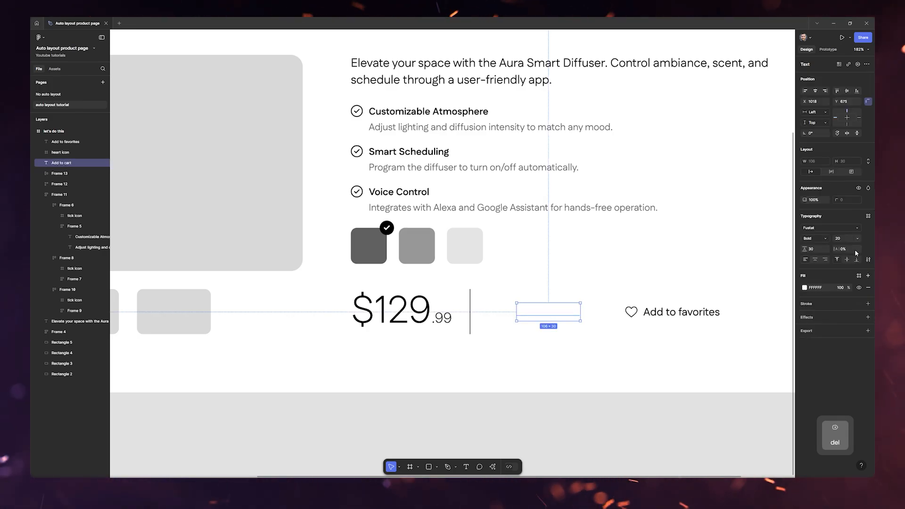
pyautogui.rightClick(566, 318)
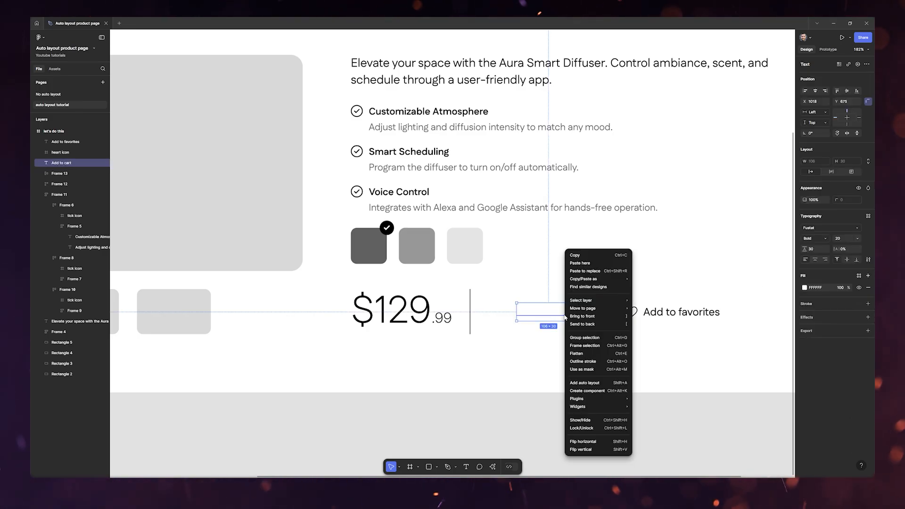
pyautogui.click(593, 384)
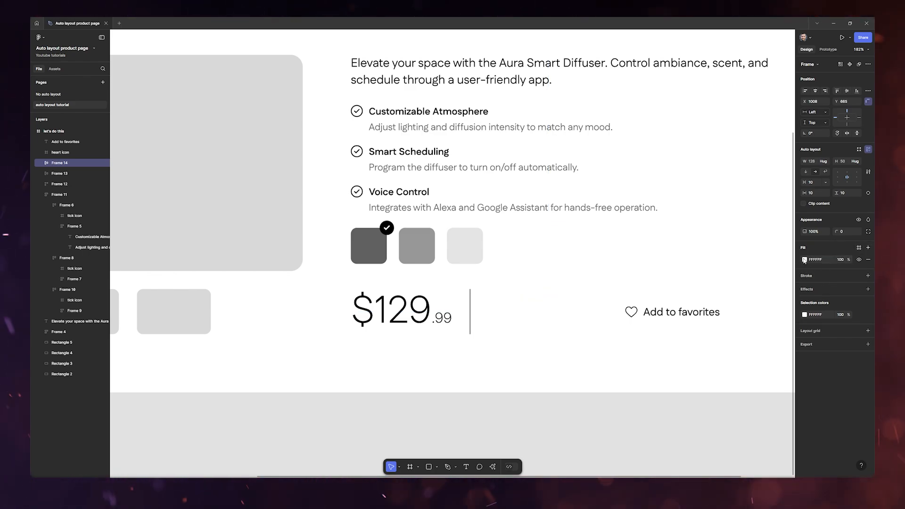
# Step: Set the fill of the "Add to cart" frame to 000000
pyautogui.click(805, 260)
pyautogui.write('000000')
pyautogui.press('Return')
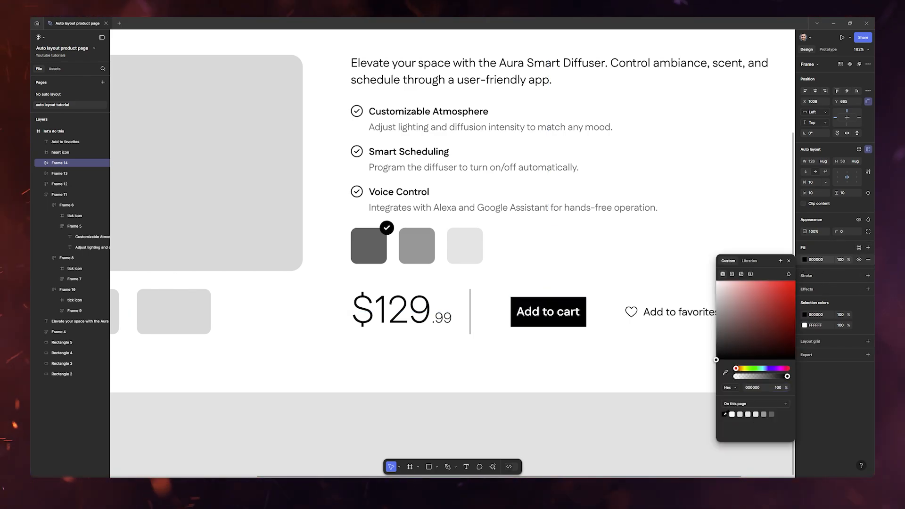
pyautogui.click(803, 251)
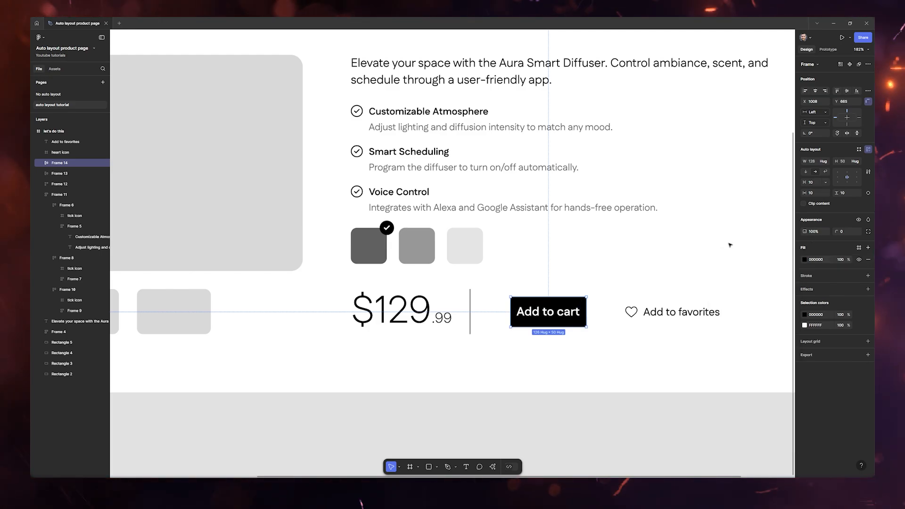
# Step: Give the "Add to cart" button 30 horizontal and 20 vertical padding with corner radius 50, and place it just beside the price divider
pyautogui.moveTo(555, 314); pyautogui.dragTo(523, 314)
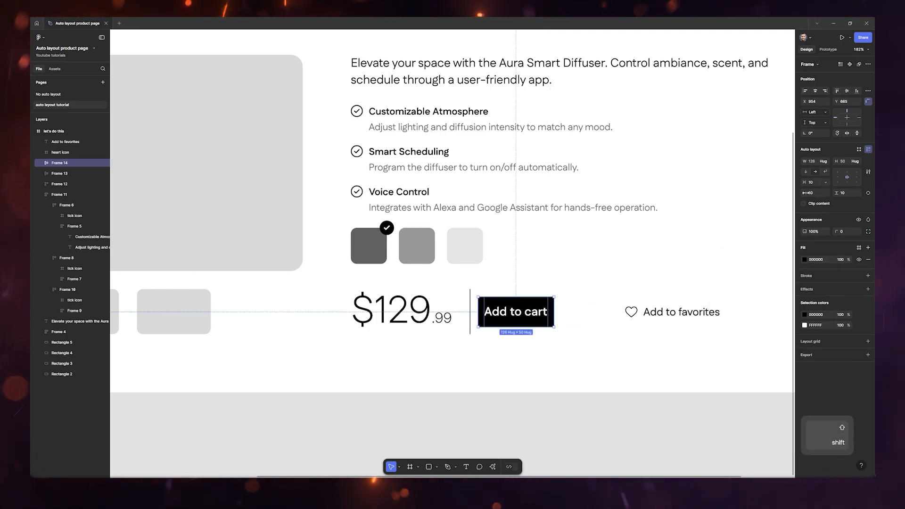
pyautogui.moveTo(805, 193); pyautogui.dragTo(850, 193)
pyautogui.moveTo(502, 315); pyautogui.dragTo(549, 311)
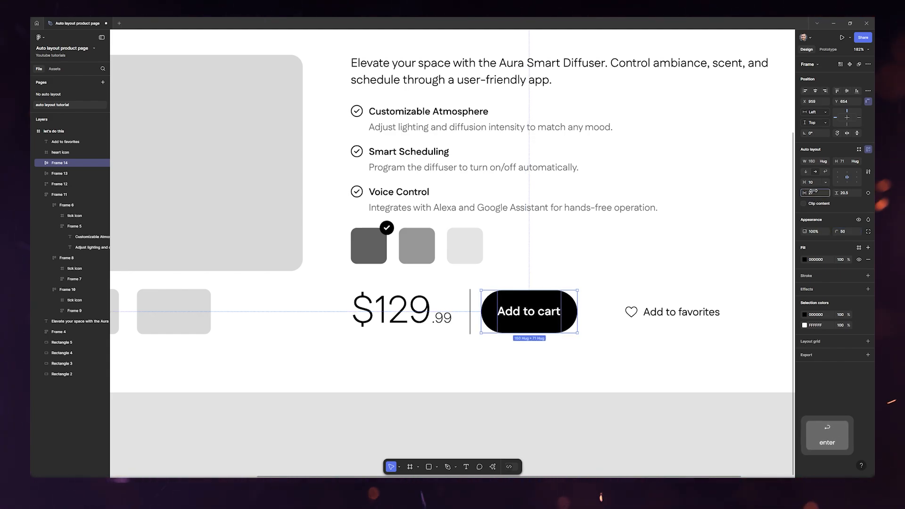
pyautogui.moveTo(805, 193); pyautogui.dragTo(809, 193)
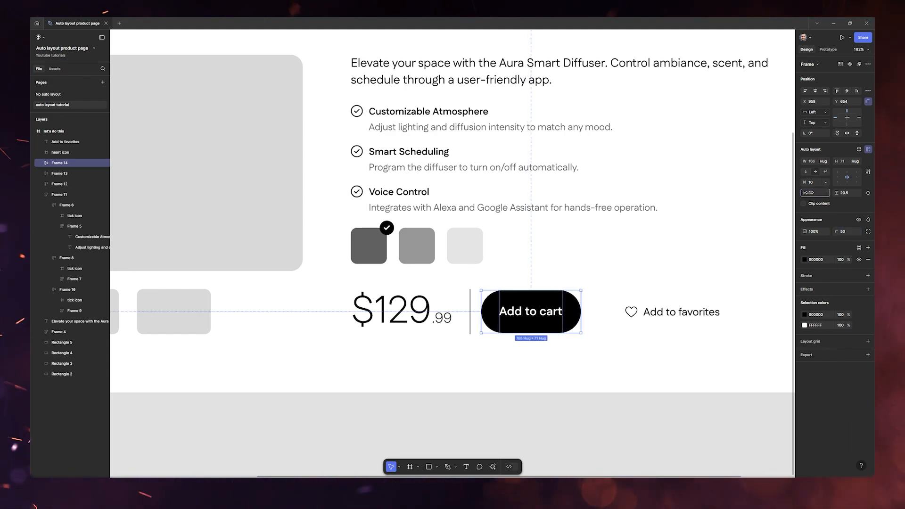
pyautogui.click(844, 194)
pyautogui.write('20')
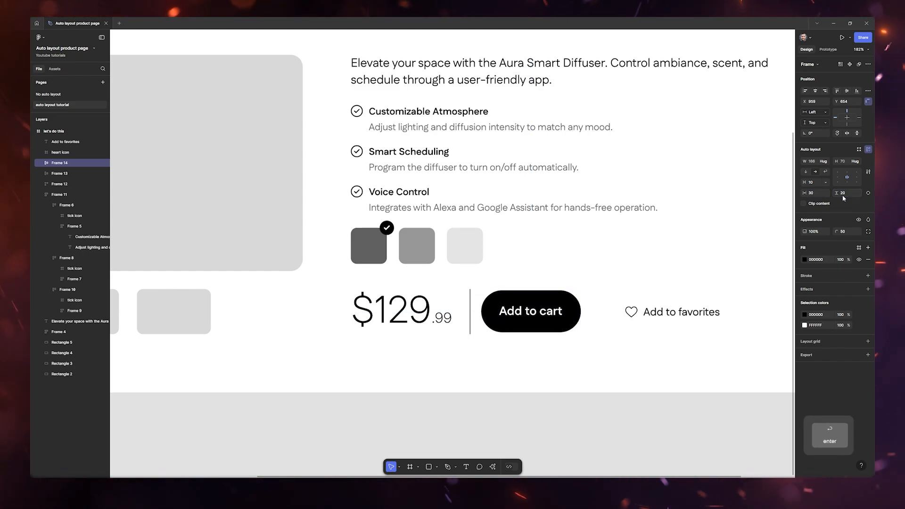
pyautogui.press('Return')
pyautogui.moveTo(537, 304); pyautogui.dragTo(545, 305)
# Step: Wrap the heart icon and the "Add to favorites" text together in an auto layout frame
pyautogui.click(633, 313)
pyautogui.keyDown('shift'); pyautogui.click(660, 313); pyautogui.keyUp('shift')
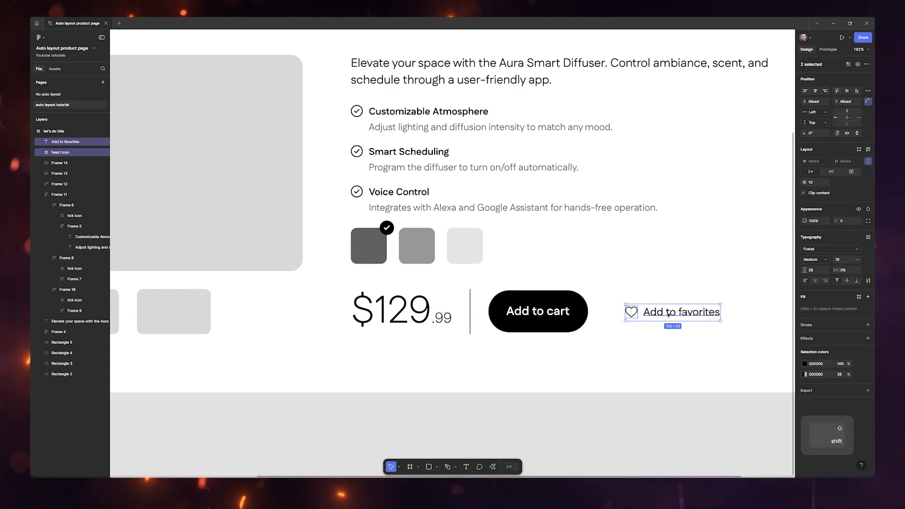
pyautogui.rightClick(669, 313)
pyautogui.click(690, 375)
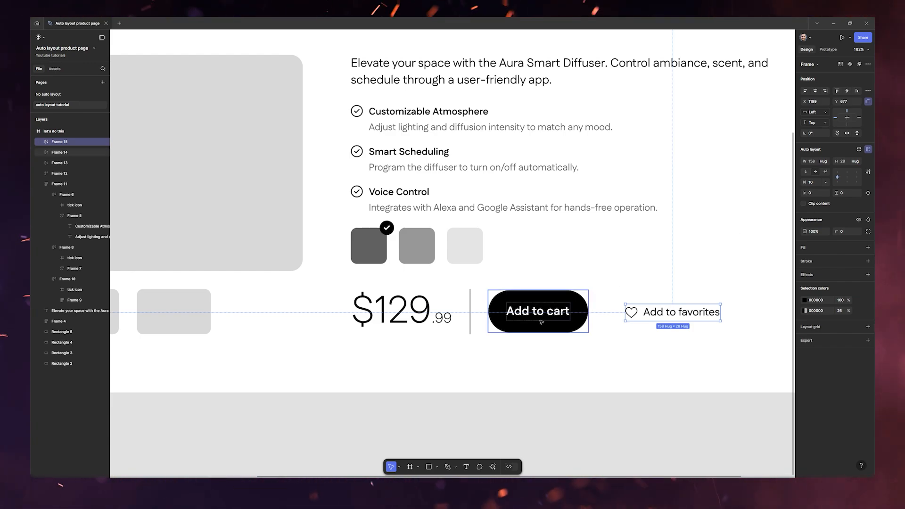
# Step: Wrap the price, "Add to cart" button and "Add to favorites" frames together in one horizontal auto layout row
pyautogui.click(410, 312)
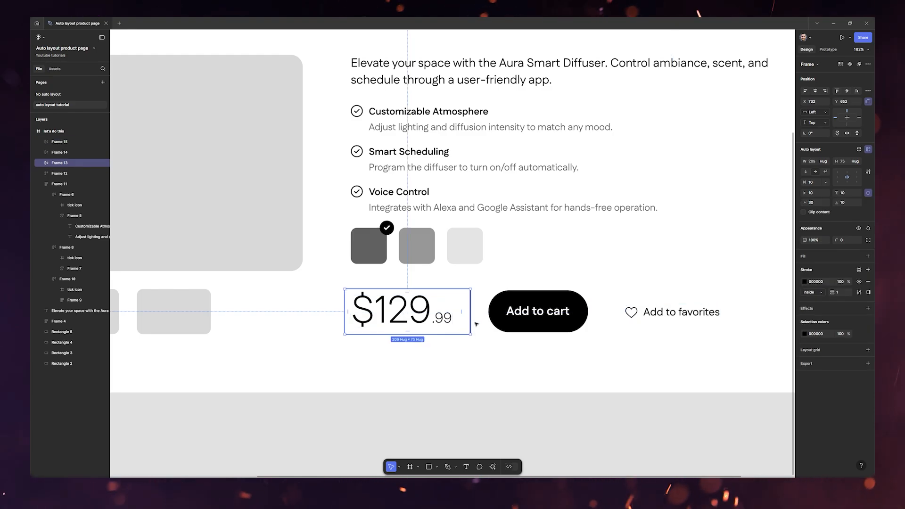
pyautogui.keyDown('shift'); pyautogui.click(500, 315); pyautogui.keyUp('shift')
pyautogui.rightClick(552, 316)
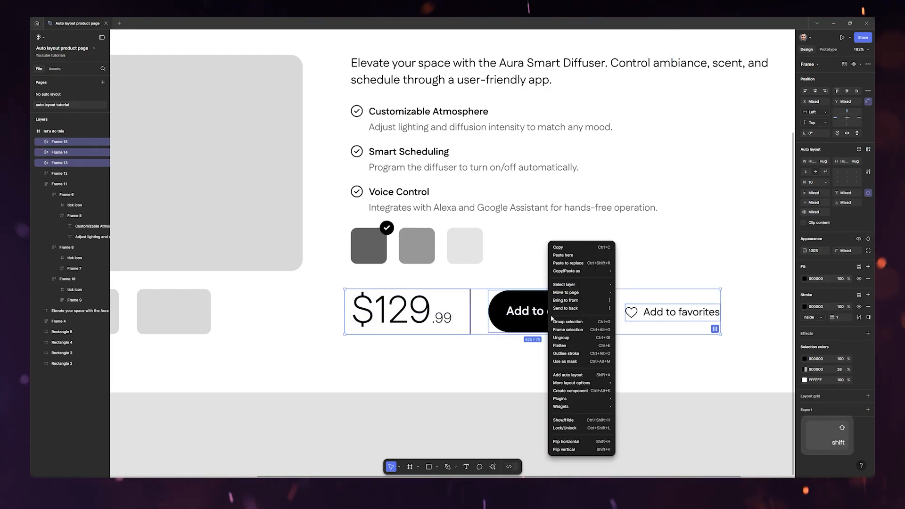
pyautogui.click(577, 376)
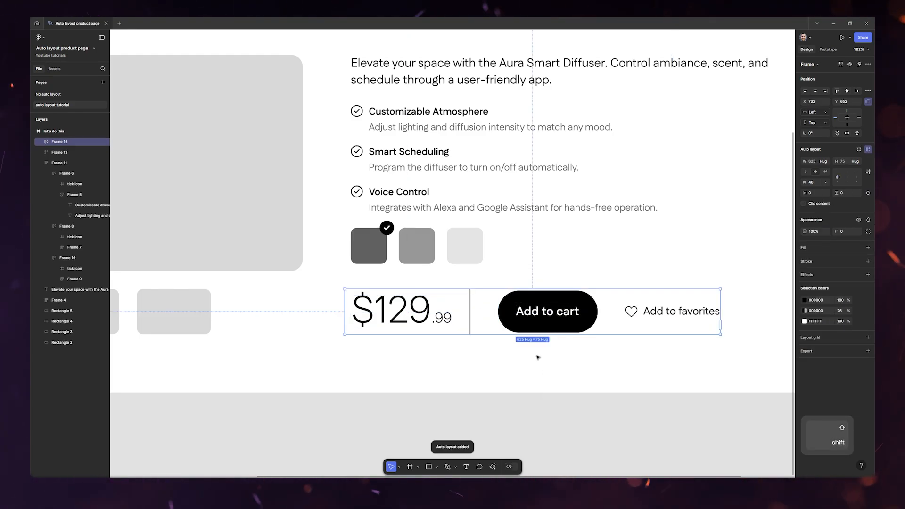
# Step: Wrap the "Add to cart" and "Add to favorites" frames in a nested auto layout frame with a gap of 30
pyautogui.click(542, 323)
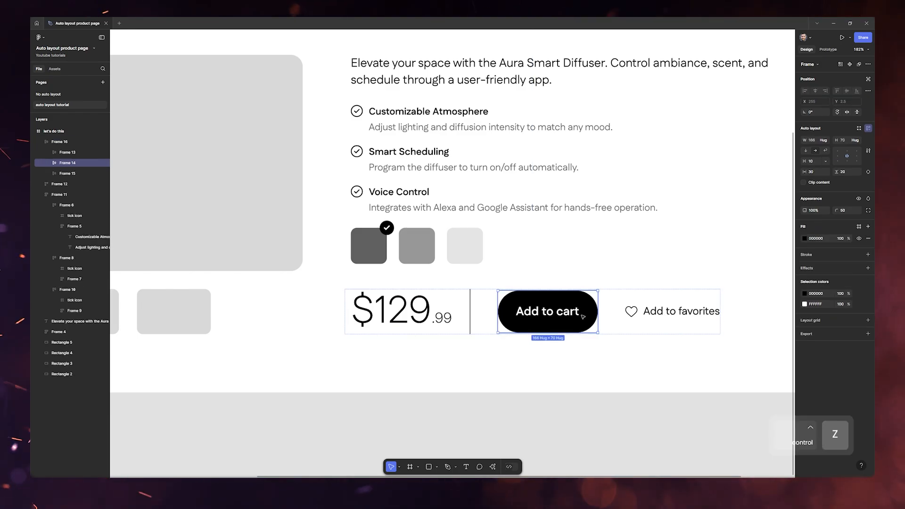
pyautogui.keyDown('shift'); pyautogui.click(669, 315); pyautogui.keyUp('shift')
pyautogui.rightClick(669, 315)
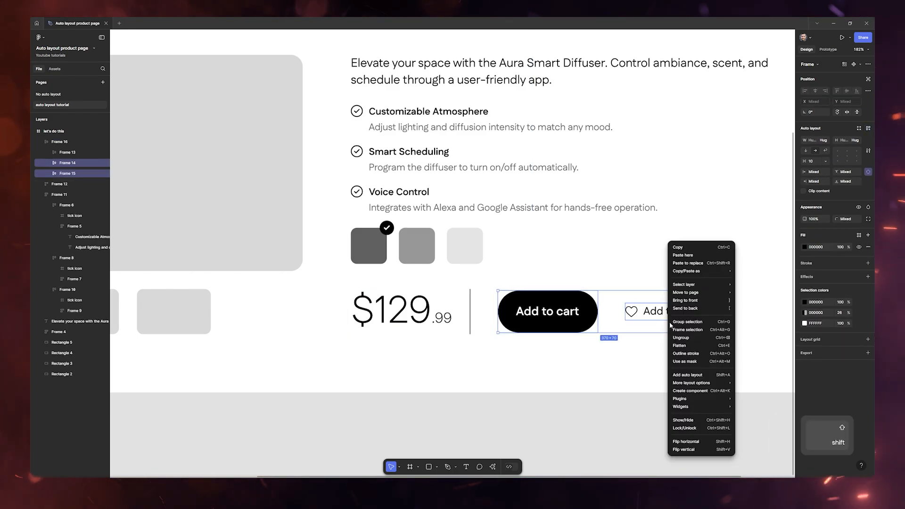
pyautogui.click(687, 375)
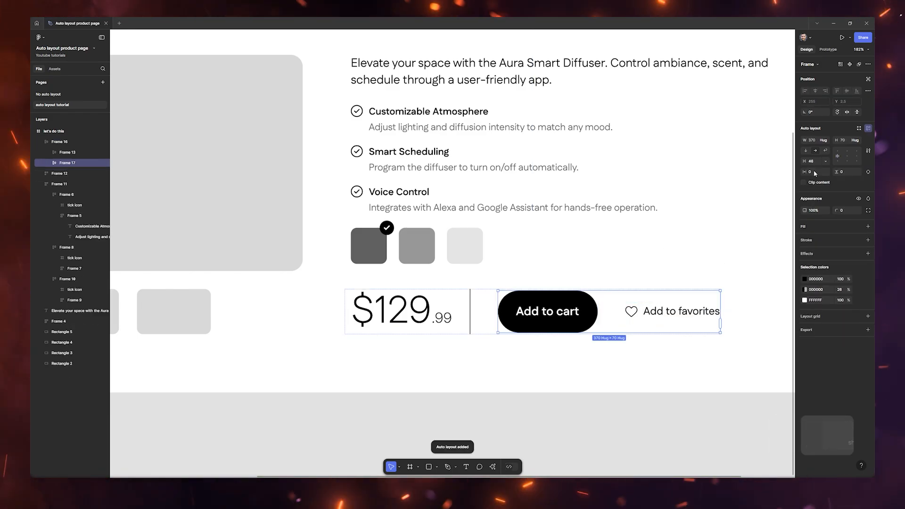
pyautogui.write('30')
pyautogui.press('Return')
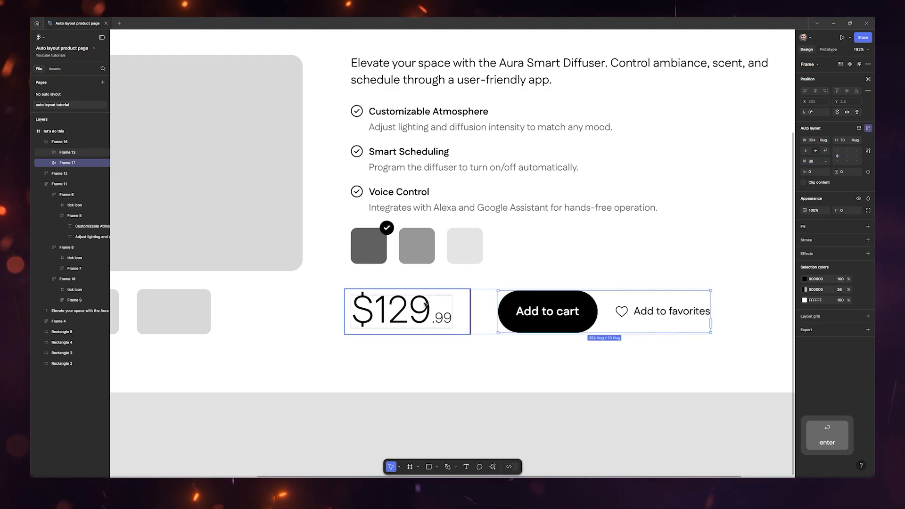
# Step: Set the horizontal gap between the price and the action buttons frame to 40
pyautogui.click(446, 355)
pyautogui.click(562, 297)
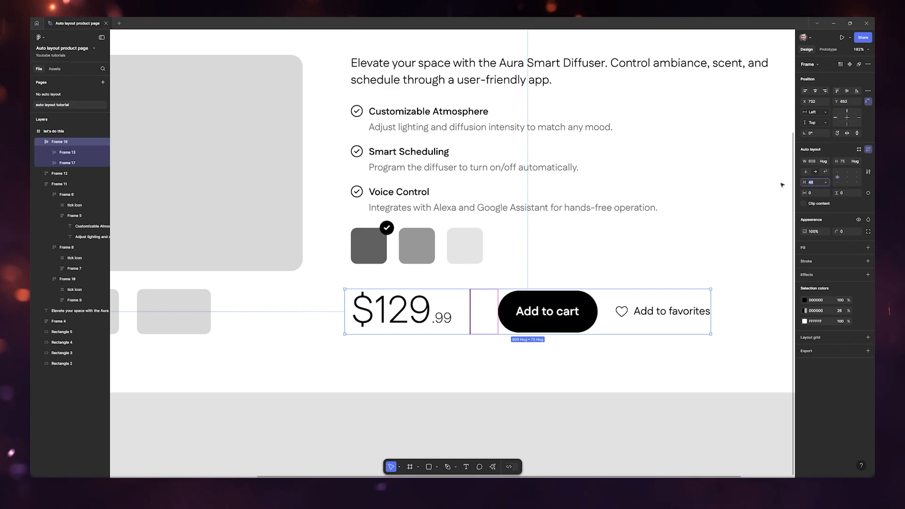
pyautogui.write('40')
pyautogui.press('Return')
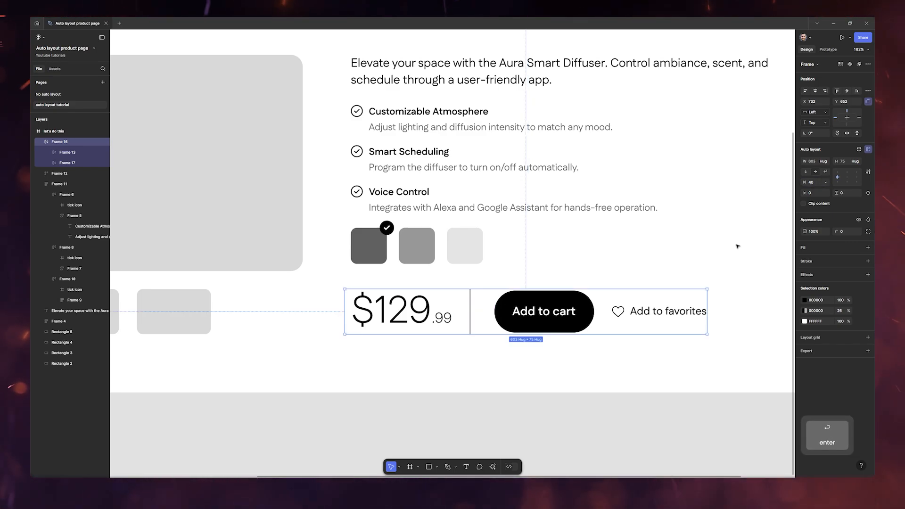
pyautogui.click(739, 277)
pyautogui.click(694, 311)
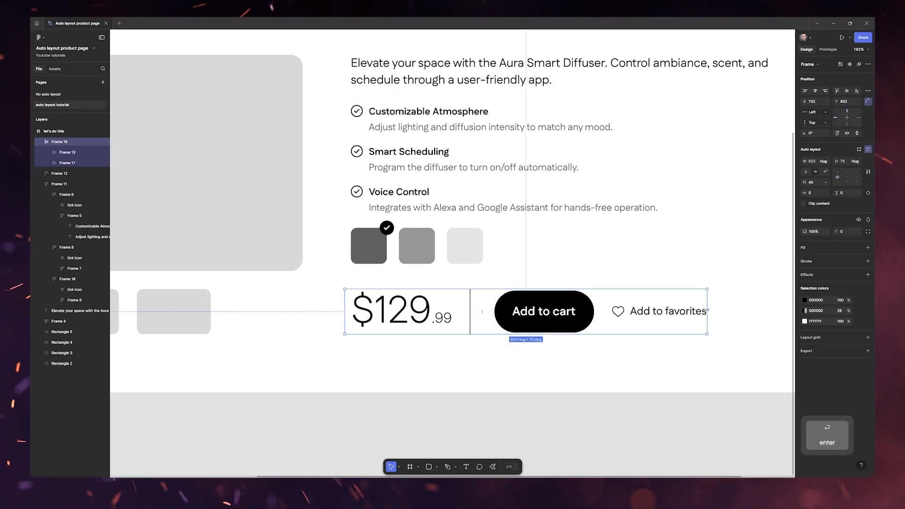
pyautogui.hotkey('ctrl', 'z')
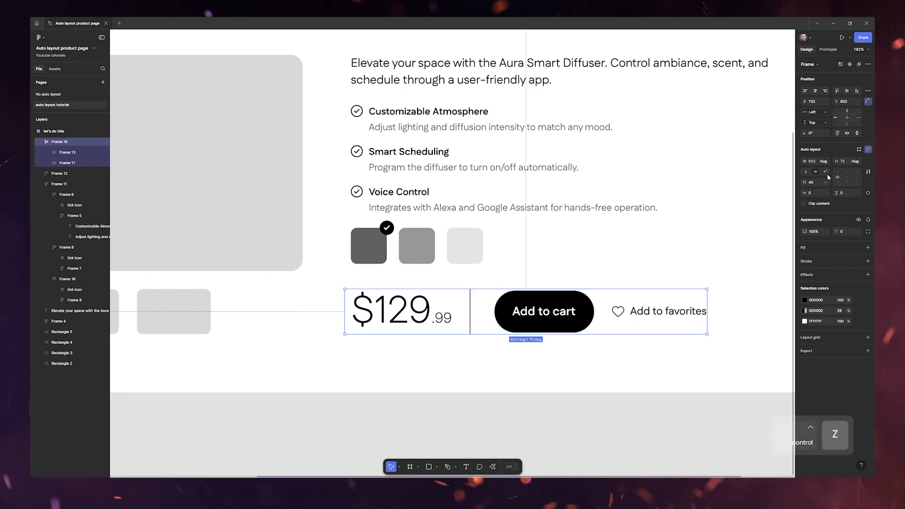
# Step: Set the price and actions row to wrap, and test it by narrowing the row to about 382 wide and undoing the resize
pyautogui.click(827, 173)
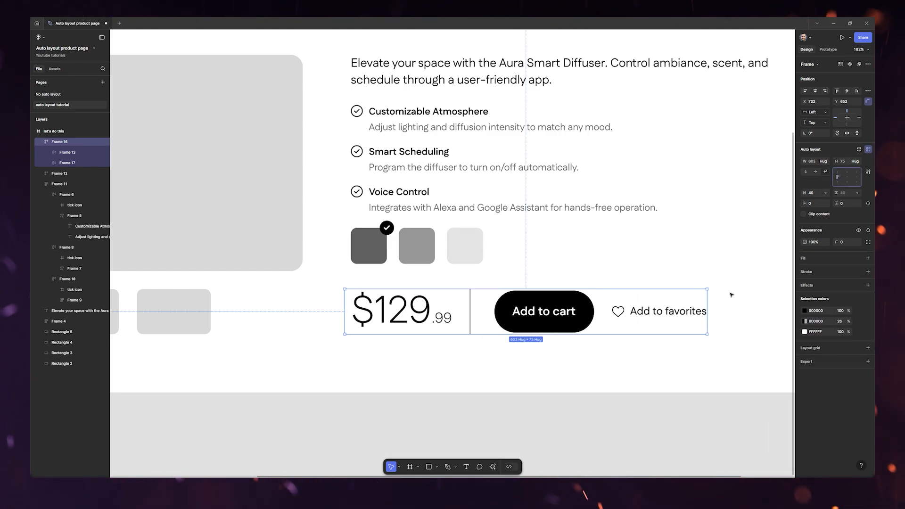
pyautogui.moveTo(706, 310); pyautogui.dragTo(752, 316)
pyautogui.moveTo(693, 316); pyautogui.dragTo(586, 316)
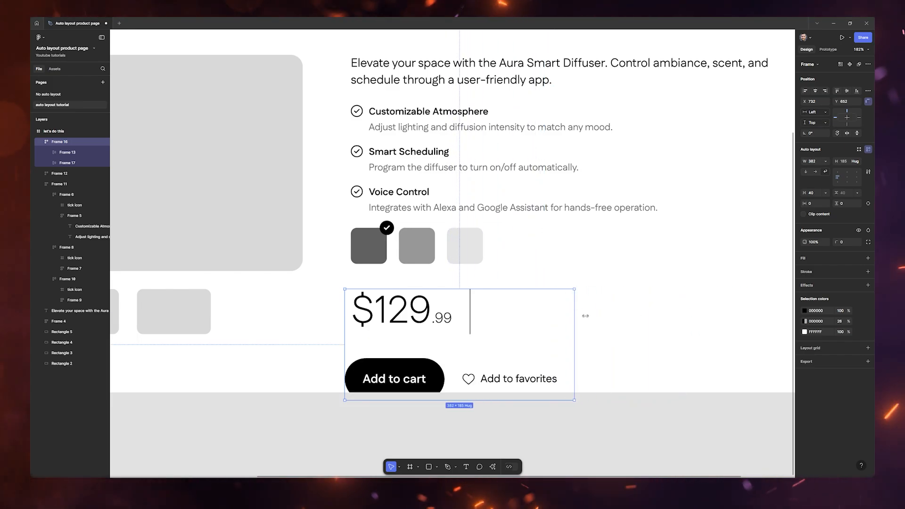
pyautogui.hotkey('ctrl', 'z')
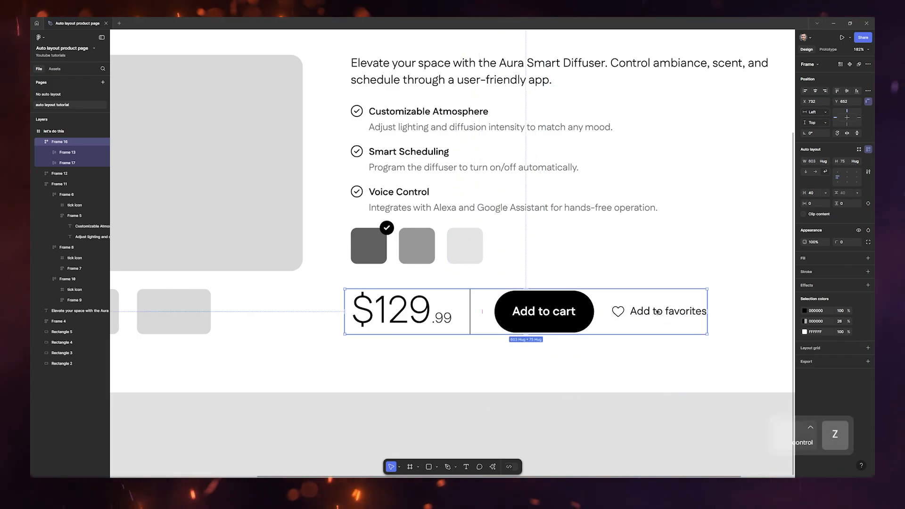
pyautogui.hotkey('ctrl', 'z')
pyautogui.click(718, 279)
# Step: Wrap the description, feature list, color swatches and price row together in one vertical auto layout frame
pyautogui.scroll(-3, 632, 233)
pyautogui.moveTo(657, 211); pyautogui.dragTo(614, 256)
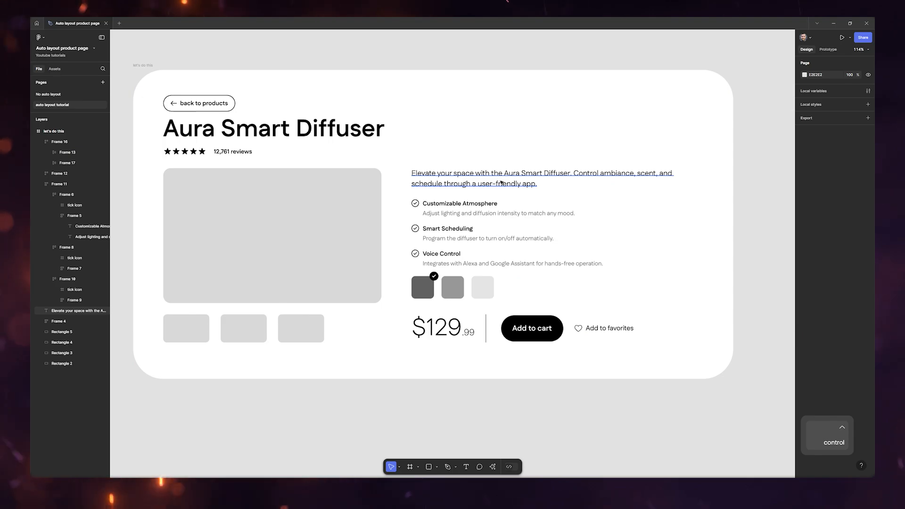
pyautogui.click(501, 183)
pyautogui.keyDown('shift'); pyautogui.click(496, 235); pyautogui.keyUp('shift')
pyautogui.keyDown('shift'); pyautogui.click(487, 295); pyautogui.keyUp('shift')
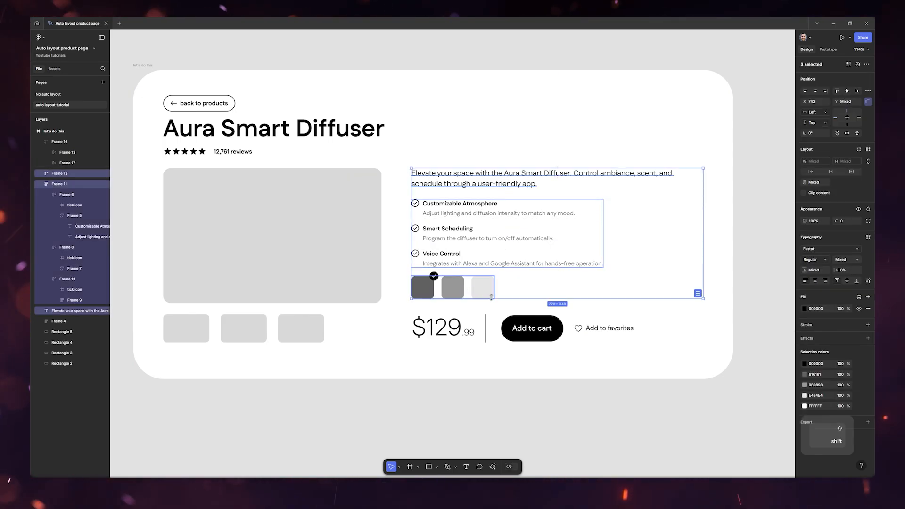
pyautogui.rightClick(522, 240)
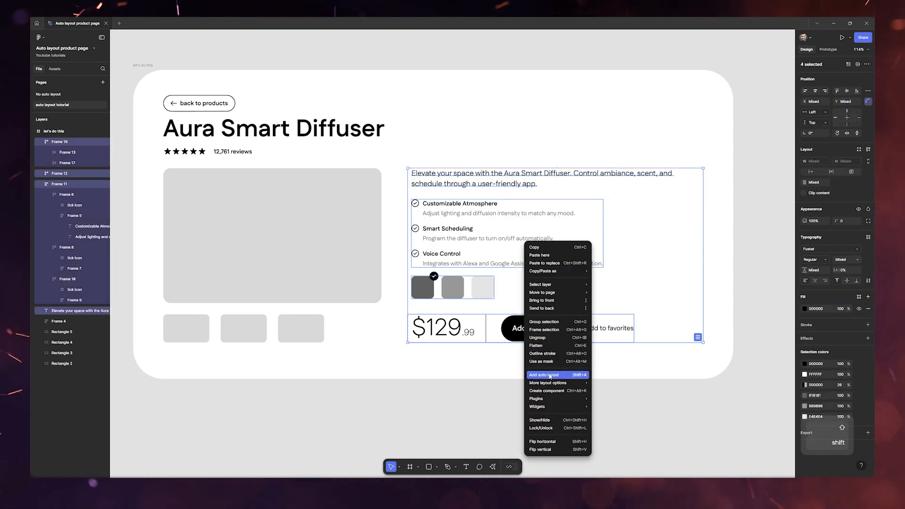
pyautogui.click(548, 374)
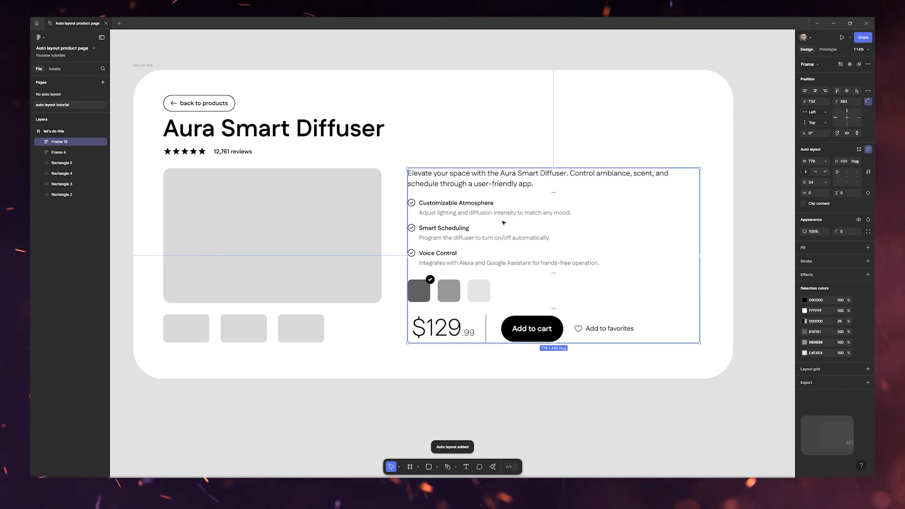
# Step: Try narrowing the product details frame to about 303 wide, and undo the resize
pyautogui.click(463, 178)
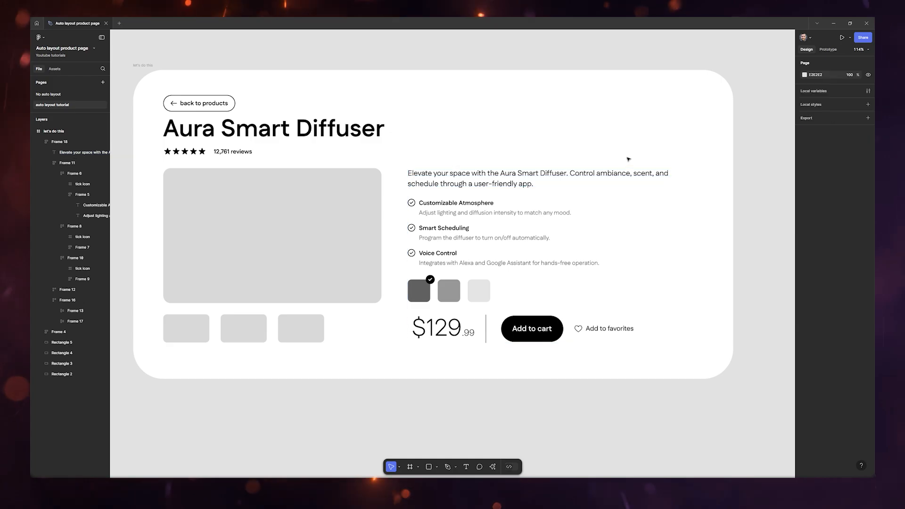
pyautogui.click(697, 235)
pyautogui.moveTo(700, 235); pyautogui.dragTo(522, 234)
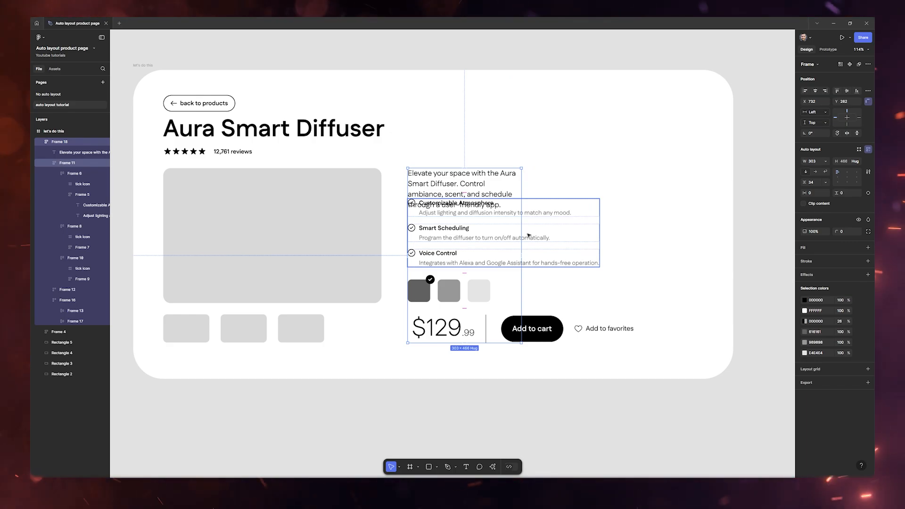
pyautogui.hotkey('ctrl', 'z')
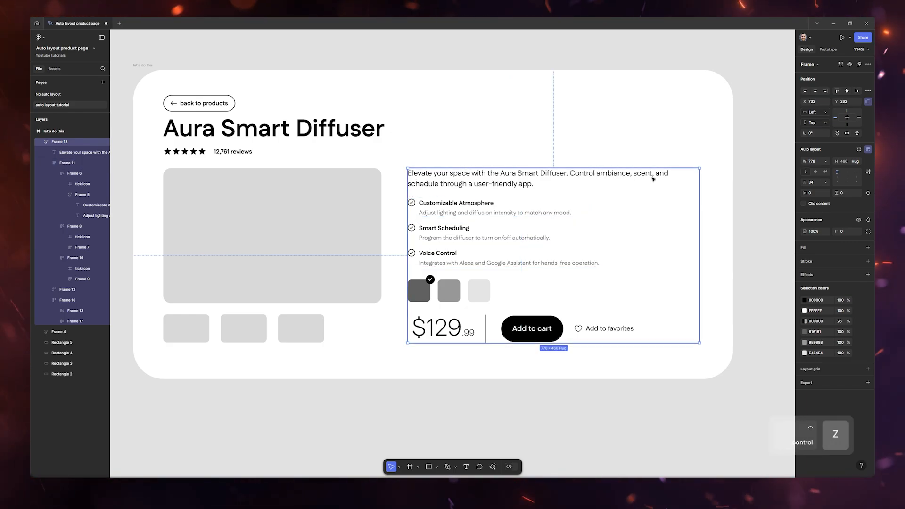
pyautogui.hotkey('ctrl', 'z')
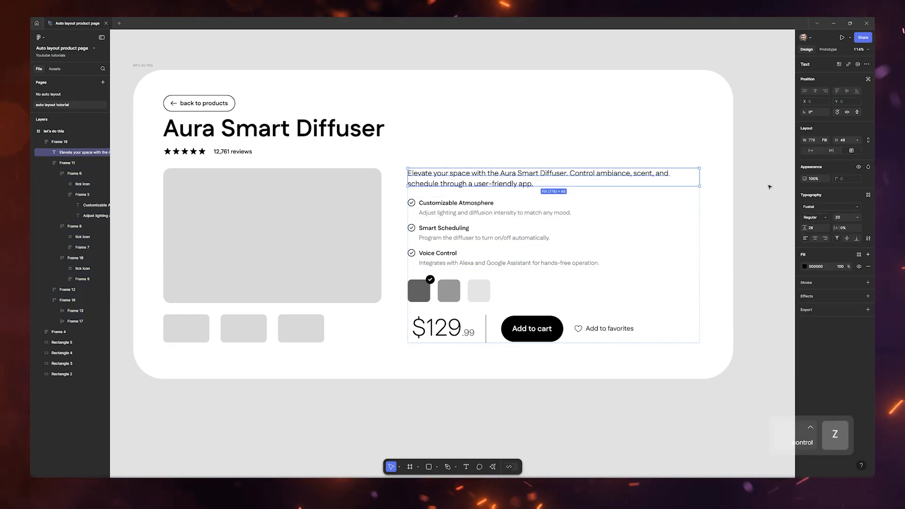
# Step: Set the description text to auto height, and test it by narrowing the details frame to about 295 wide and undoing that
pyautogui.click(831, 151)
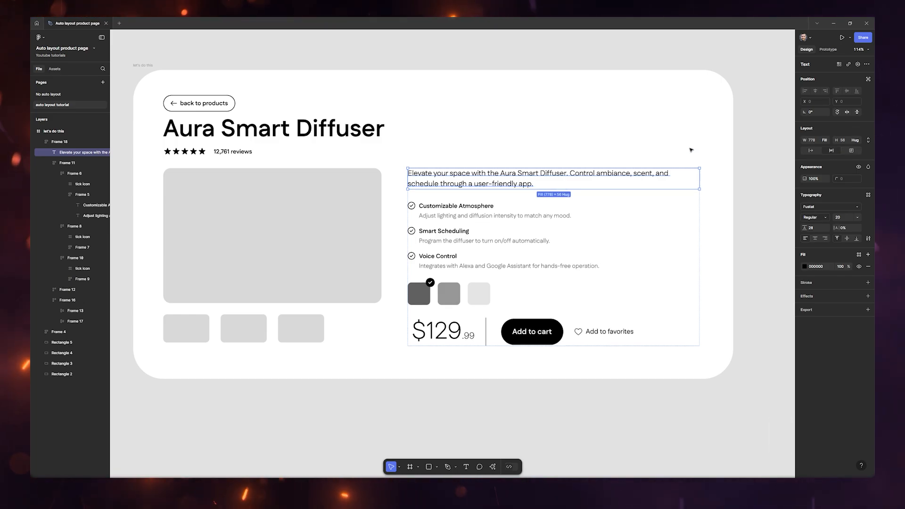
pyautogui.click(691, 148)
pyautogui.moveTo(701, 218); pyautogui.dragTo(519, 218)
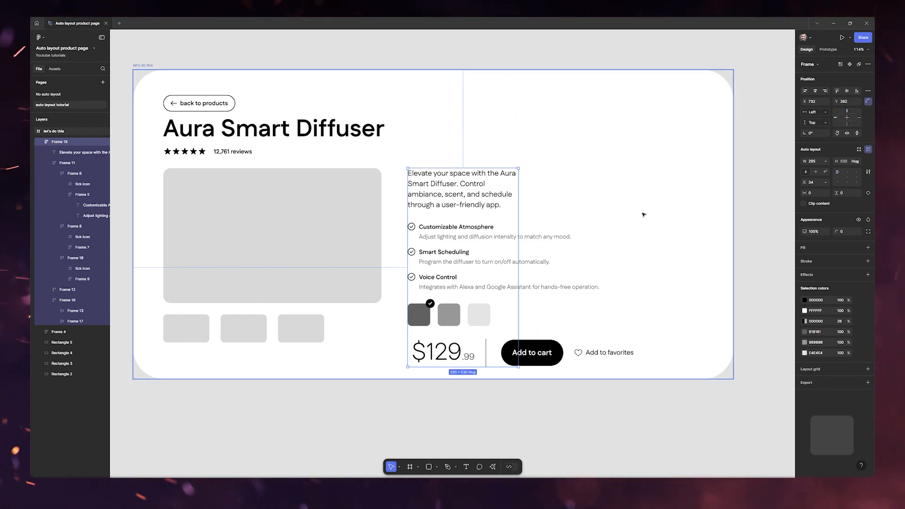
pyautogui.hotkey('ctrl', 'z')
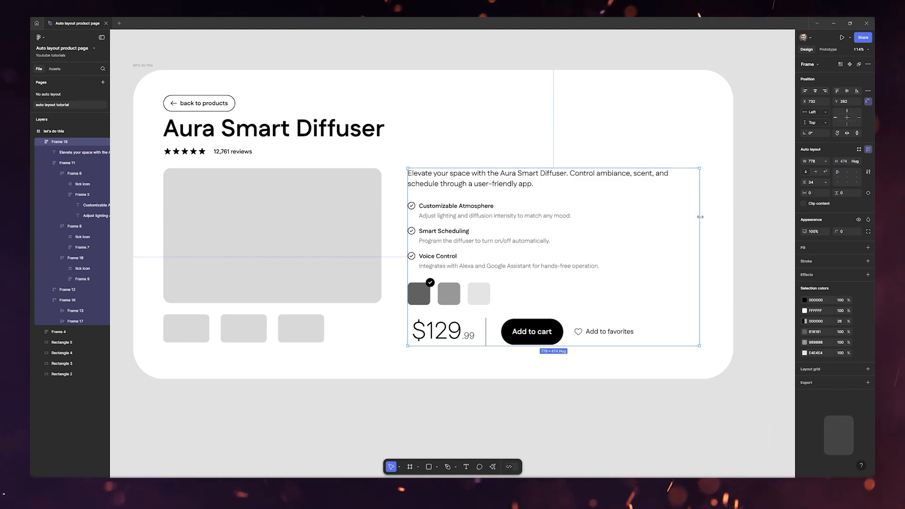
# Step: Narrow the product details frame to about 401 wide and set the feature list's width to fill the container
pyautogui.moveTo(656, 219); pyautogui.dragTo(589, 218)
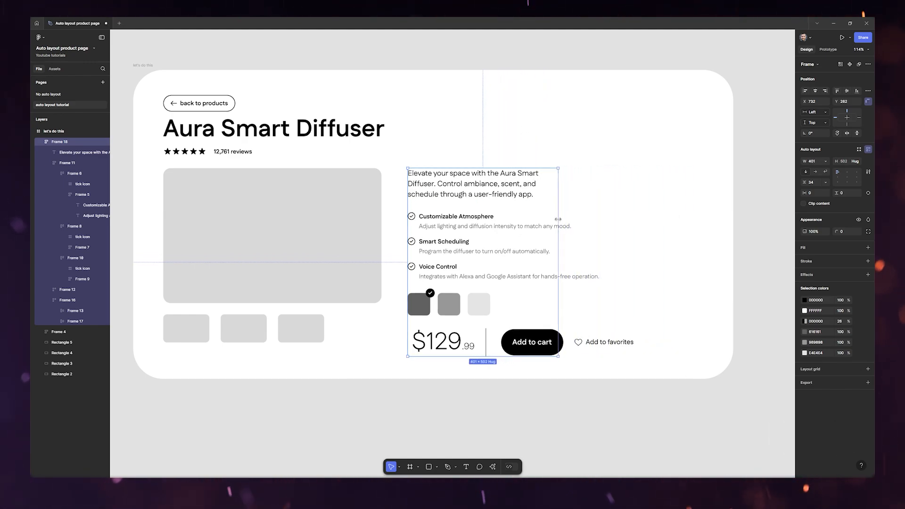
pyautogui.click(532, 229)
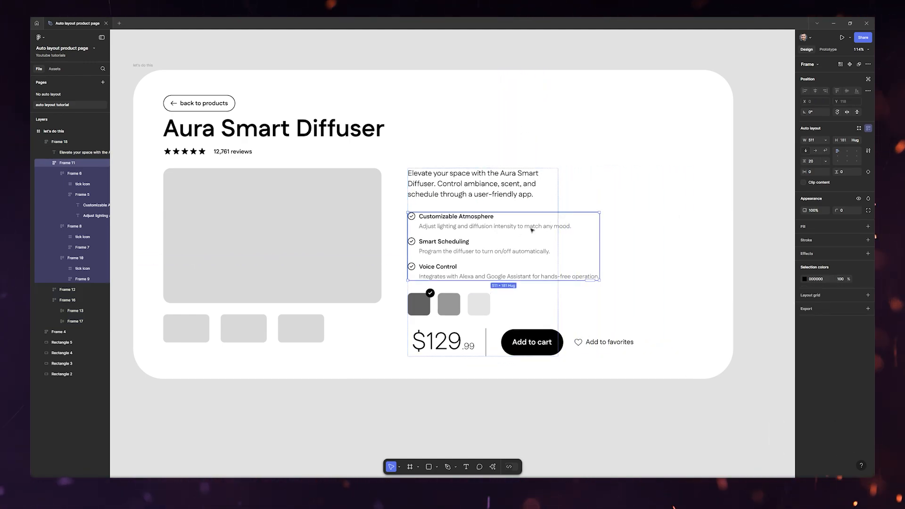
pyautogui.click(826, 156)
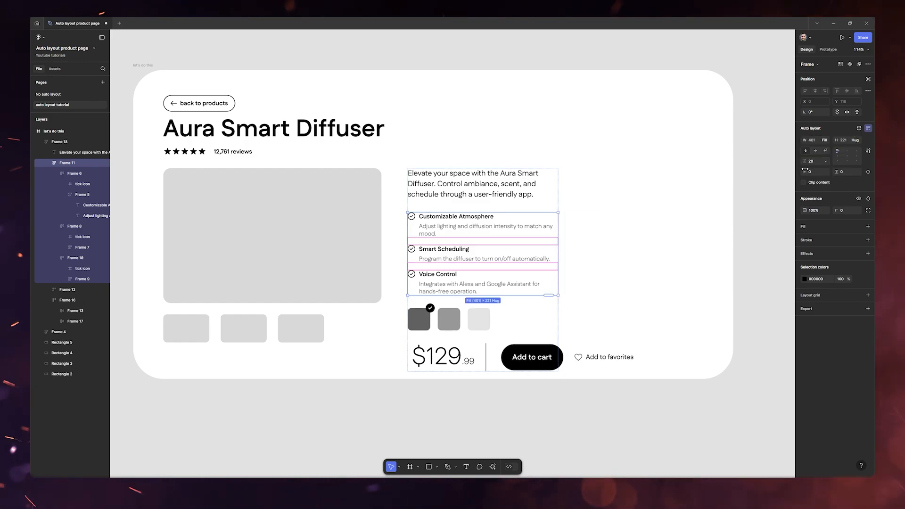
# Step: Set the width of the price and actions row to fill the container
pyautogui.click(564, 351)
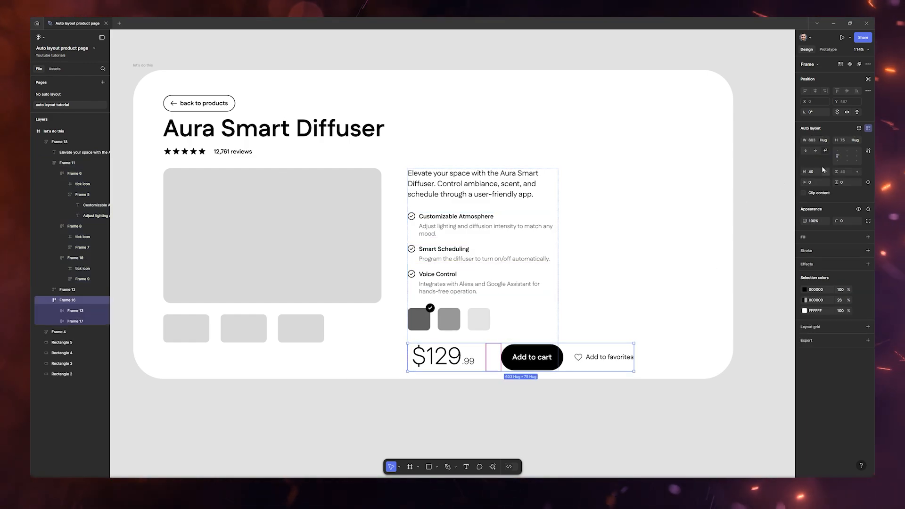
pyautogui.click(825, 141)
pyautogui.click(825, 149)
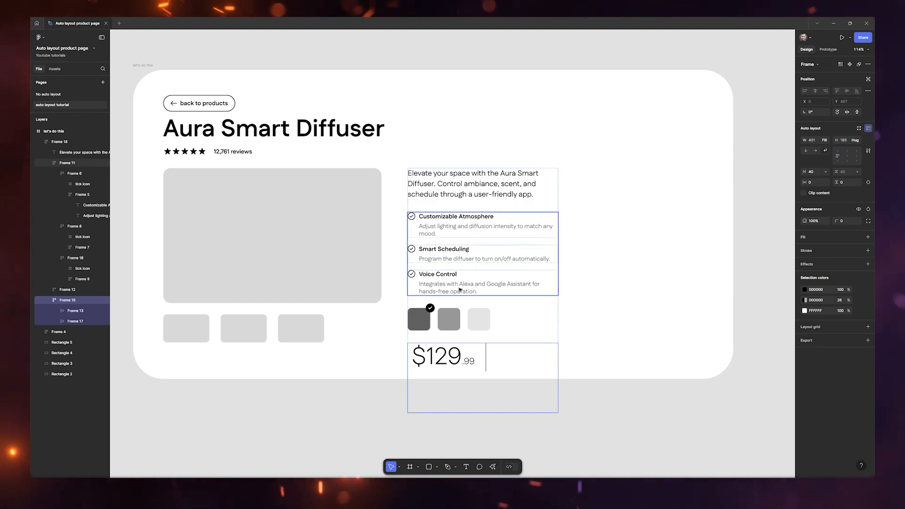
# Step: Extend the white page frame downward to about 998 high so it contains the action buttons
pyautogui.click(145, 66)
pyautogui.click(602, 386)
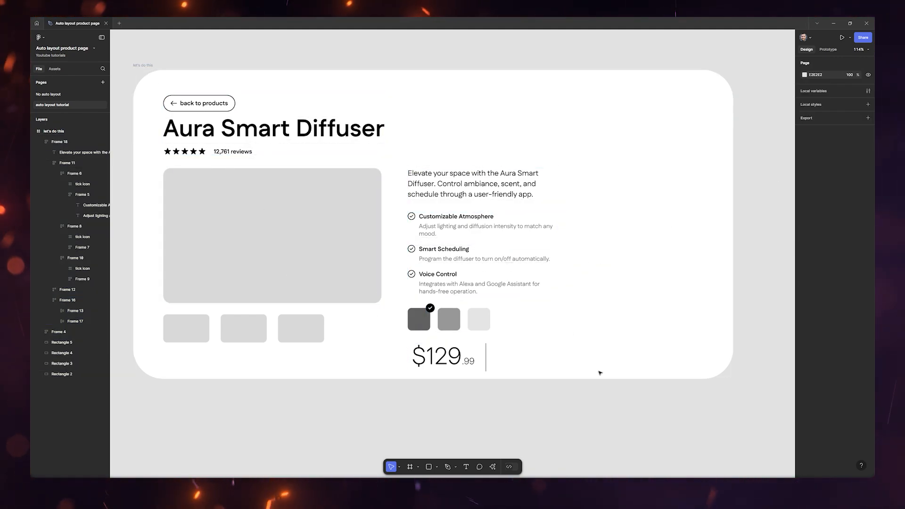
pyautogui.press('ctrl')
pyautogui.click(604, 371)
pyautogui.moveTo(596, 378); pyautogui.dragTo(593, 444)
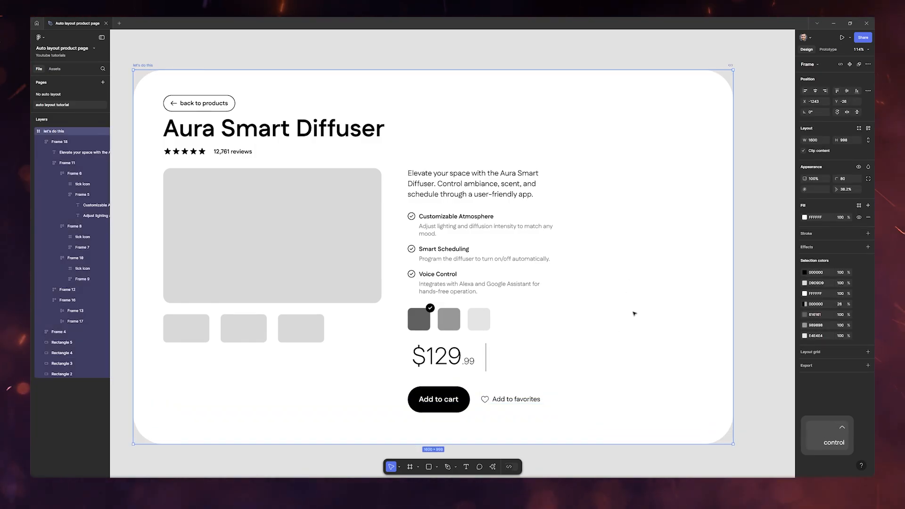
# Step: Try widening the product details frame, and undo the resize
pyautogui.click(509, 333)
pyautogui.moveTo(562, 288); pyautogui.dragTo(640, 279)
pyautogui.hotkey('ctrl', 'z')
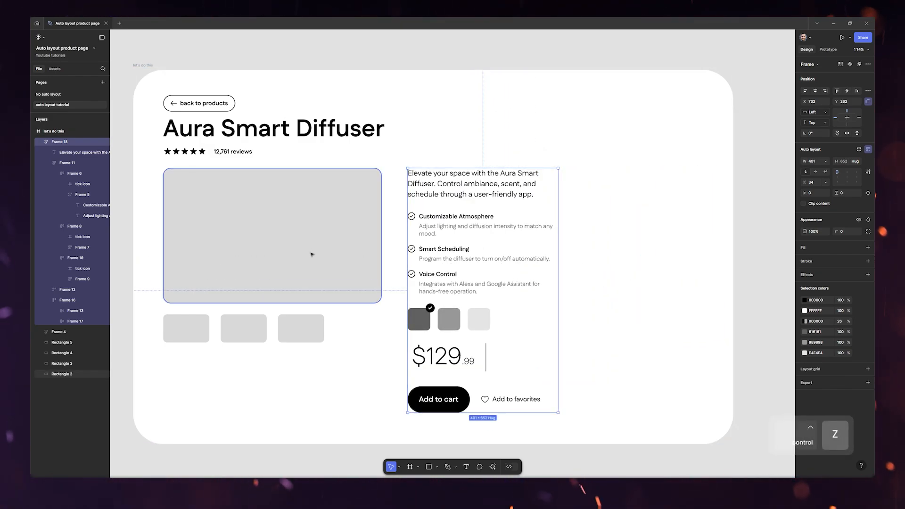
# Step: Redo the undone resizes of the product details frame and widen it to about 717
pyautogui.hotkey('ctrl', 'z')
pyautogui.hotkey('ctrl', 'y')
pyautogui.hotkey('ctrl', 'y')
pyautogui.hotkey('ctrl', 'y')
pyautogui.hotkey('ctrl', 'y')
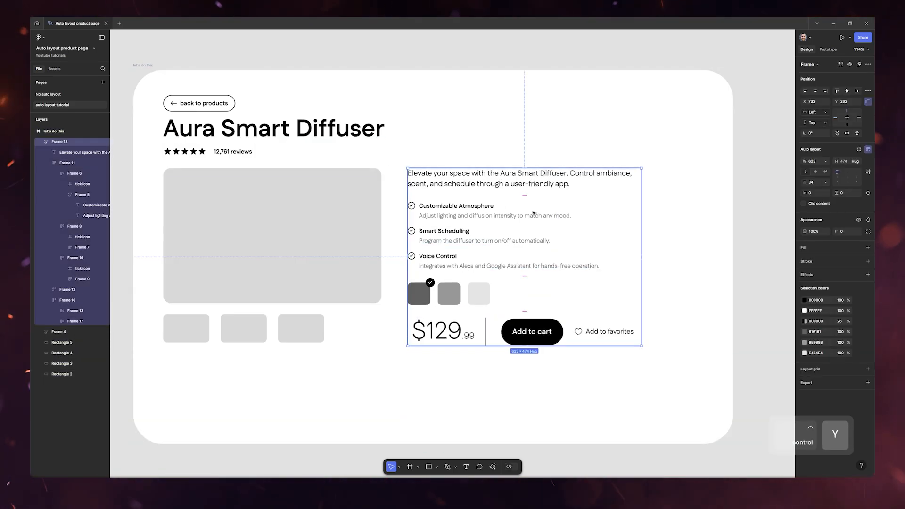
pyautogui.moveTo(647, 236); pyautogui.dragTo(674, 234)
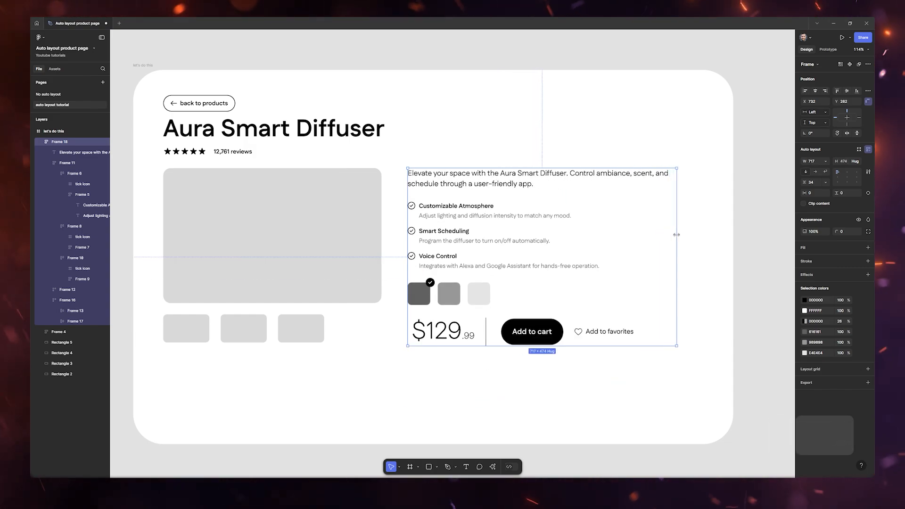
# Step: Wrap the three thumbnail rectangles below the main image in one auto layout frame
pyautogui.click(349, 212)
pyautogui.click(184, 333)
pyautogui.keyDown('shift'); pyautogui.click(238, 327); pyautogui.keyUp('shift')
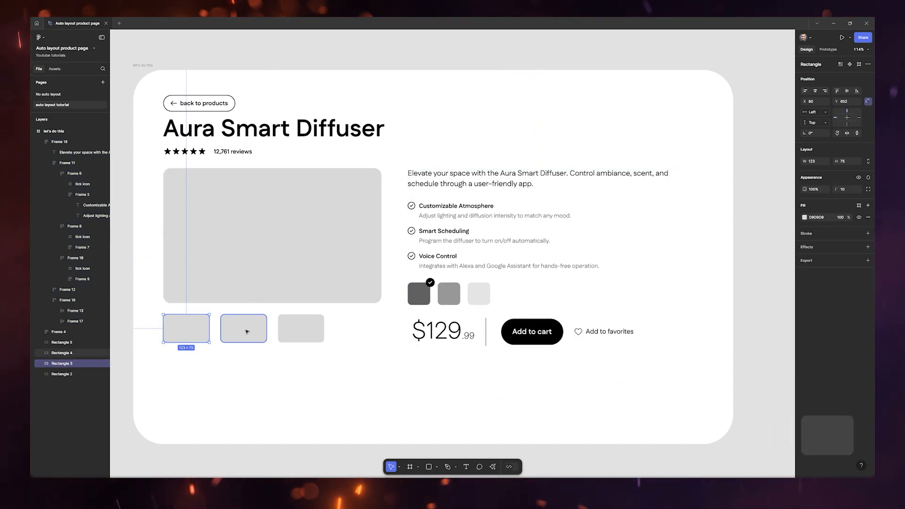
pyautogui.keyDown('shift'); pyautogui.click(295, 331); pyautogui.keyUp('shift')
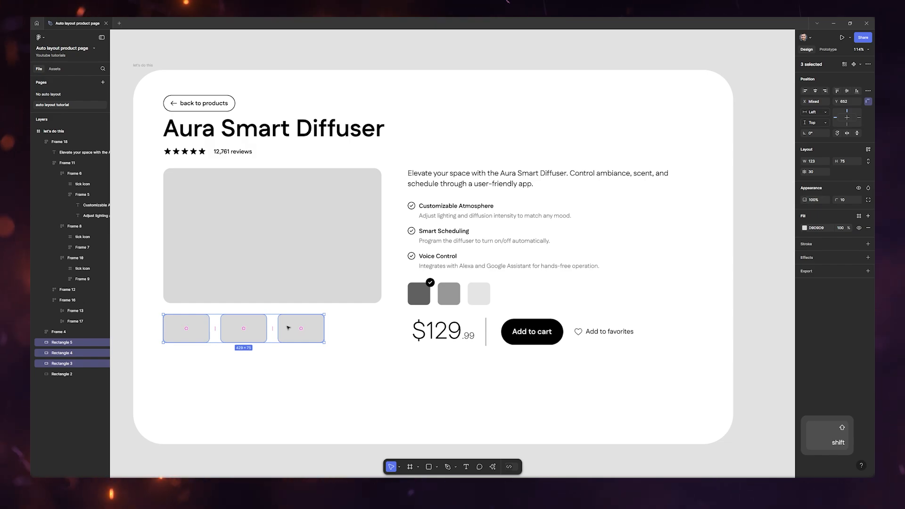
pyautogui.rightClick(288, 328)
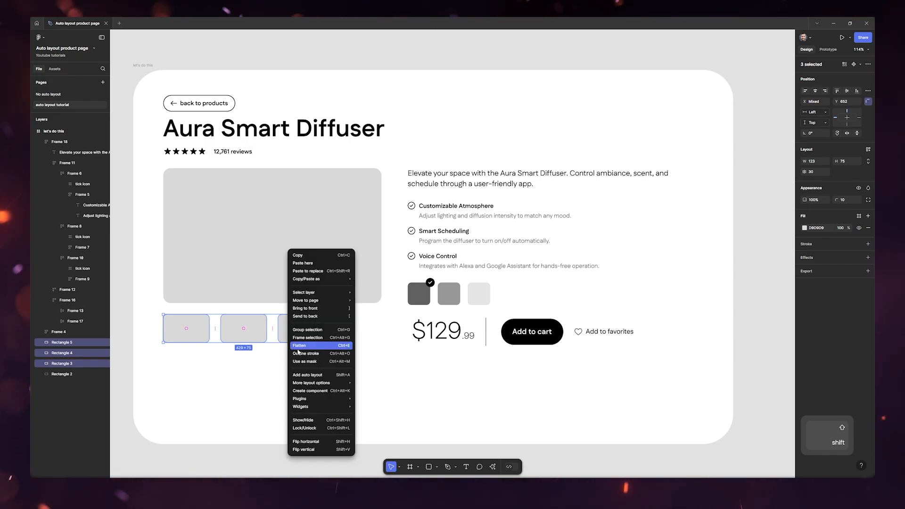
pyautogui.click(301, 375)
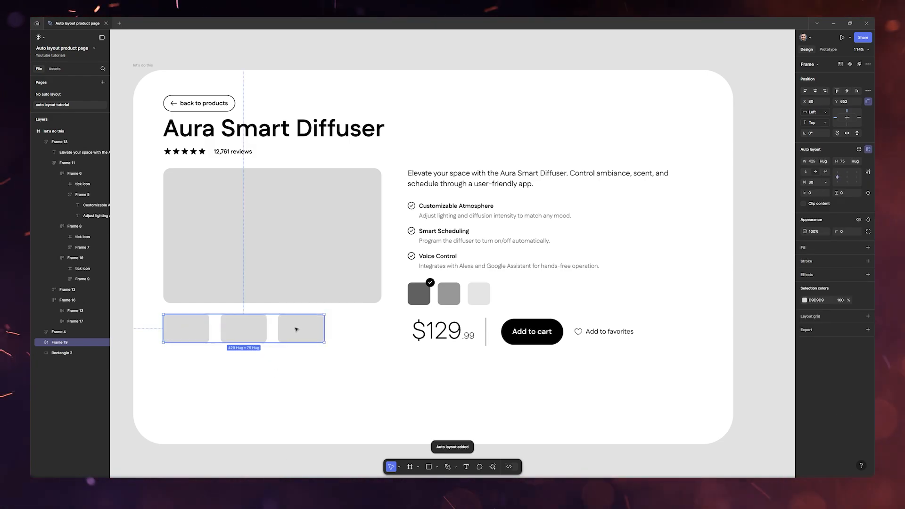
# Step: Set the thumbnail row's auto layout to wrap, try narrowing the row, and undo that resize
pyautogui.click(191, 332)
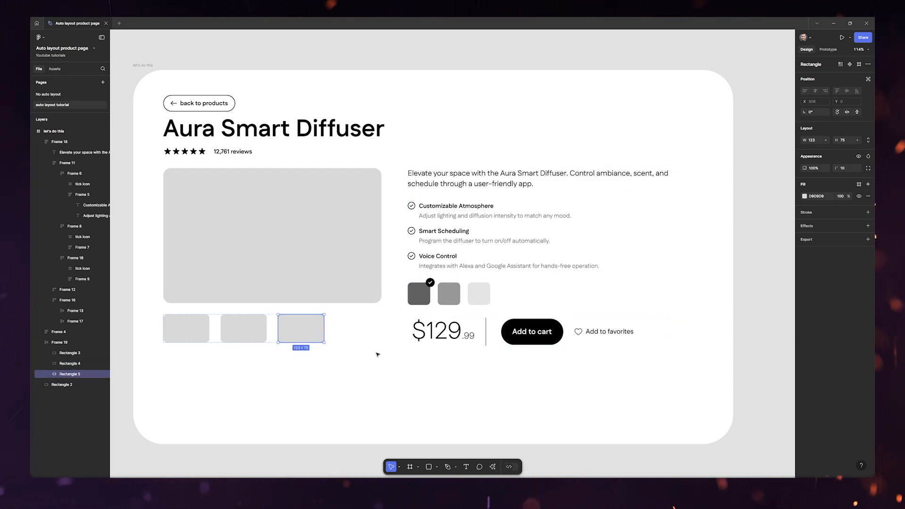
pyautogui.click(330, 313)
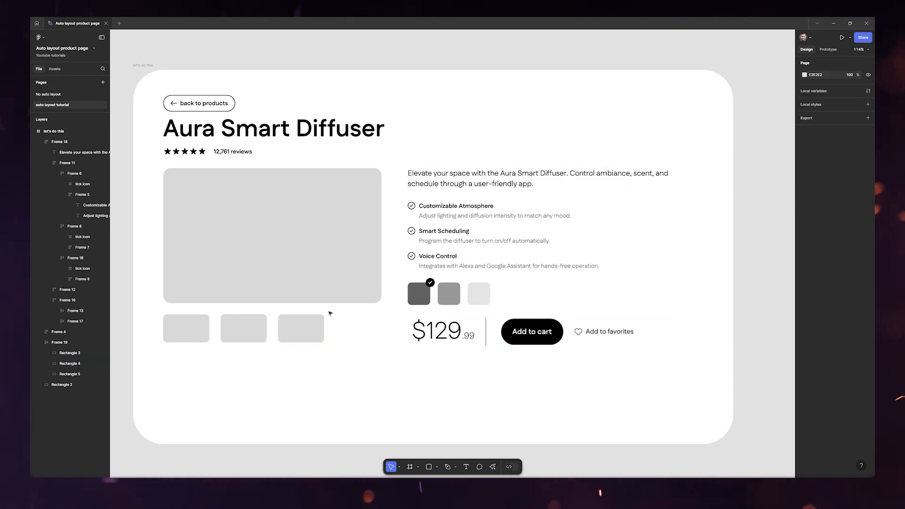
pyautogui.click(344, 272)
pyautogui.click(309, 330)
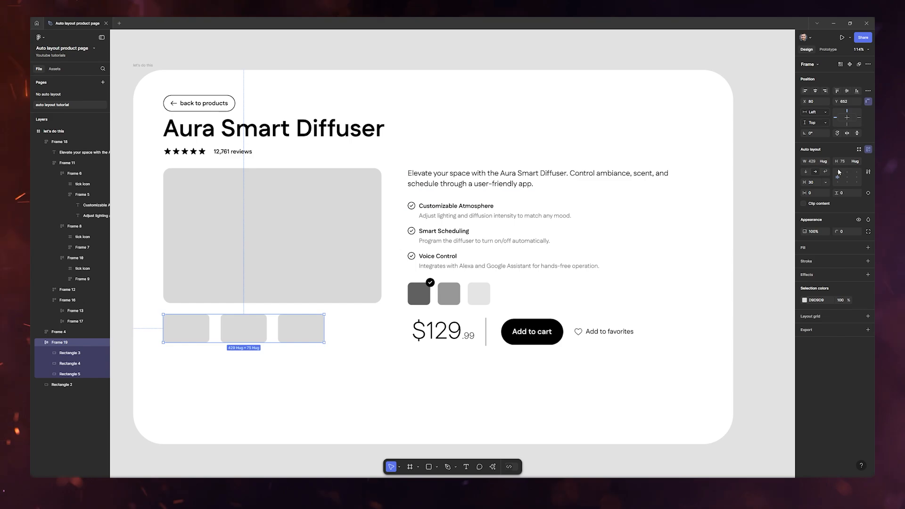
pyautogui.click(825, 171)
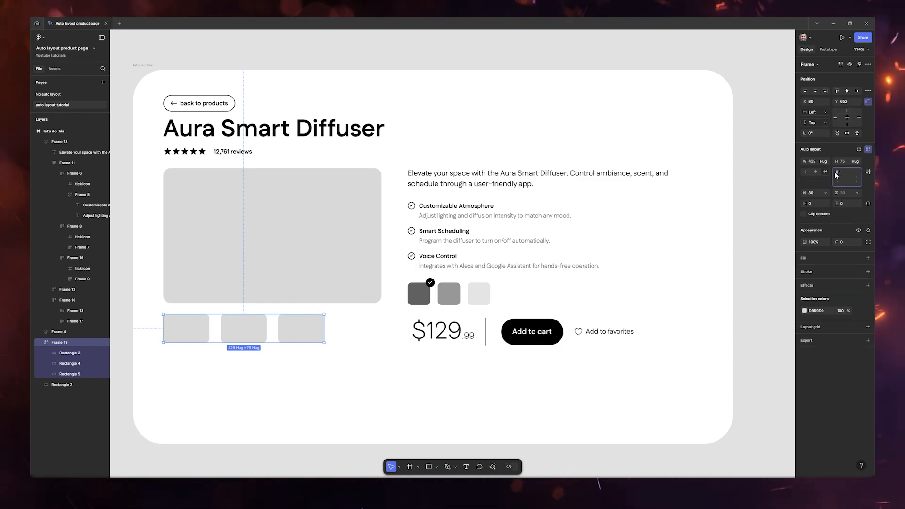
pyautogui.click(837, 176)
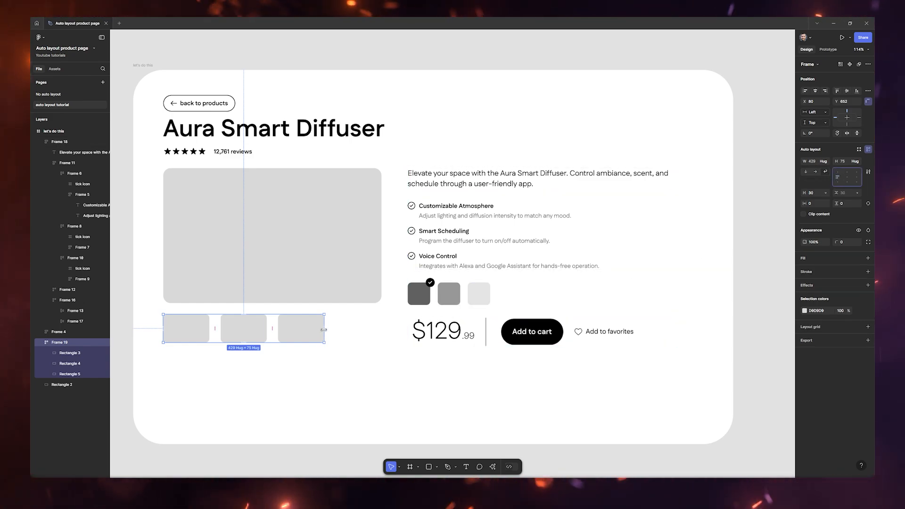
pyautogui.moveTo(323, 330); pyautogui.dragTo(248, 330)
pyautogui.hotkey('ctrl', 'z')
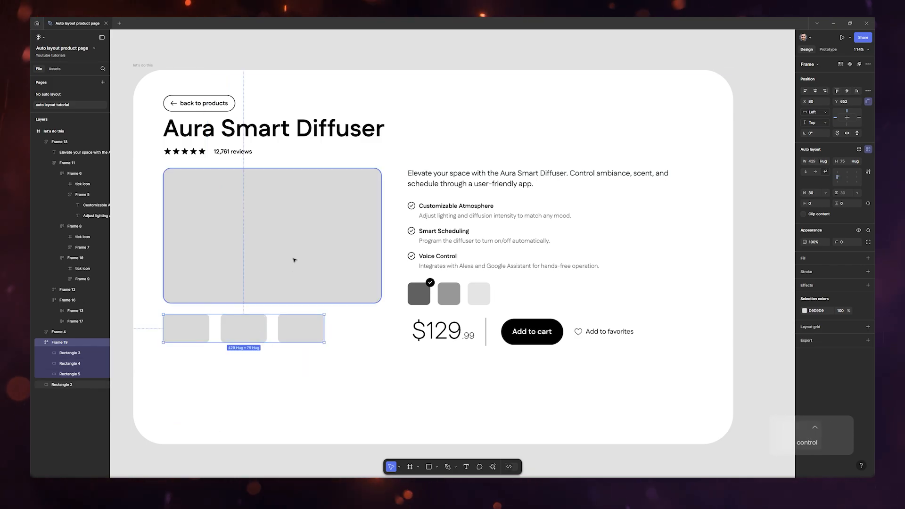
# Step: Combine the main image and the thumbnail row into one vertical auto layout frame
pyautogui.click(293, 273)
pyautogui.keyDown('shift'); pyautogui.click(293, 333); pyautogui.keyUp('shift')
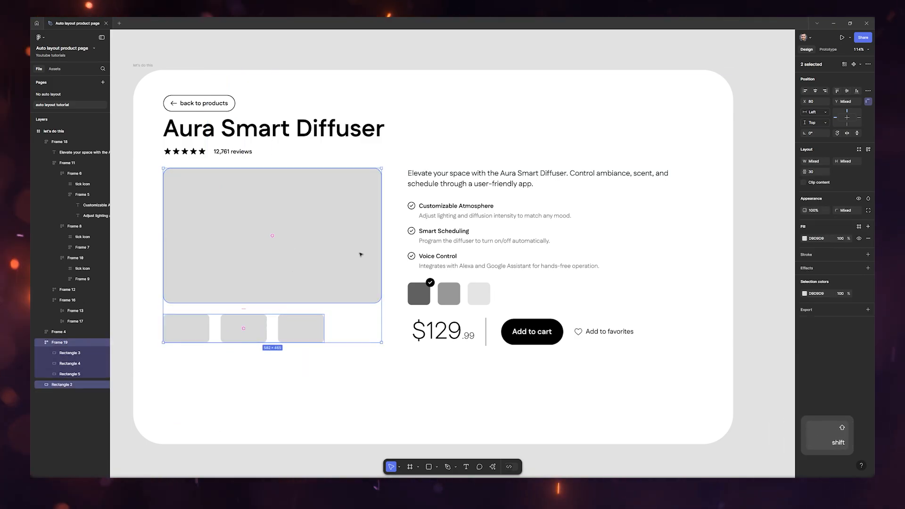
pyautogui.rightClick(333, 252)
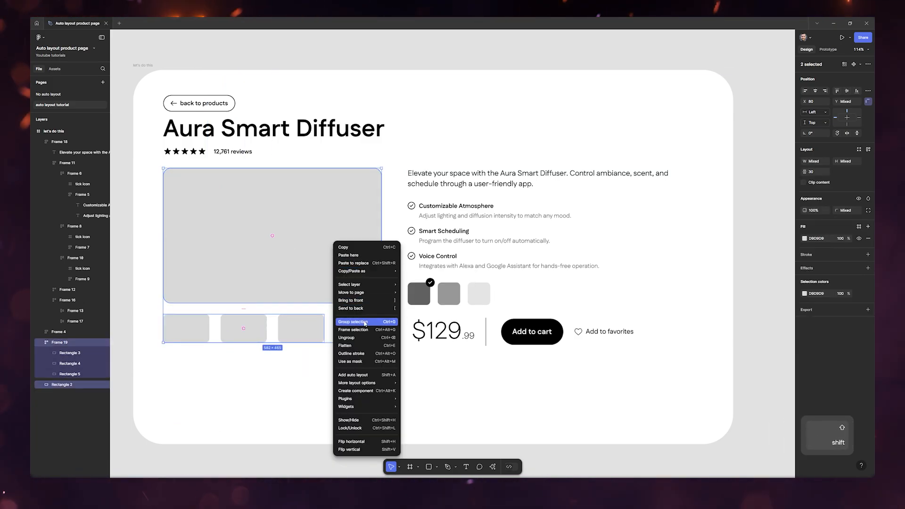
pyautogui.click(357, 375)
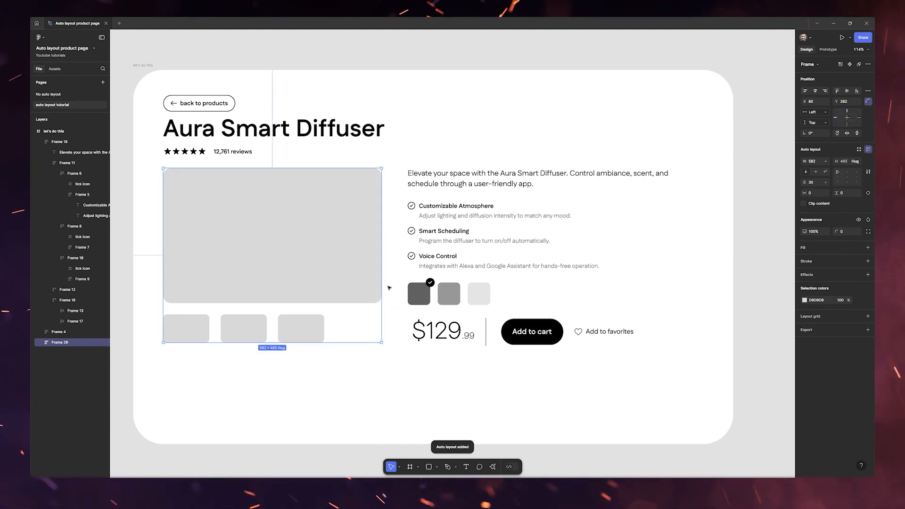
# Step: Narrow the image gallery frame to about 384 wide and set the thumbnail row's width to fill the container
pyautogui.moveTo(383, 273); pyautogui.dragTo(307, 280)
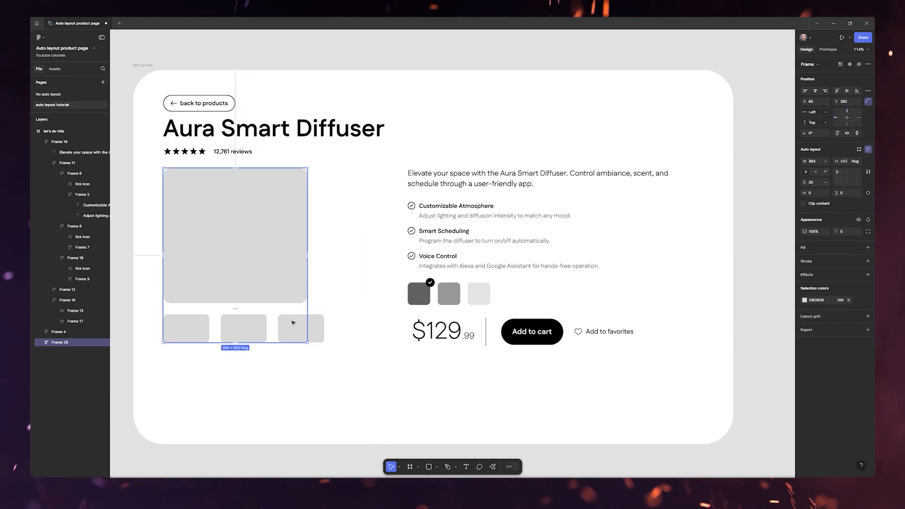
pyautogui.hotkey('shift', 'a')
pyautogui.click(823, 140)
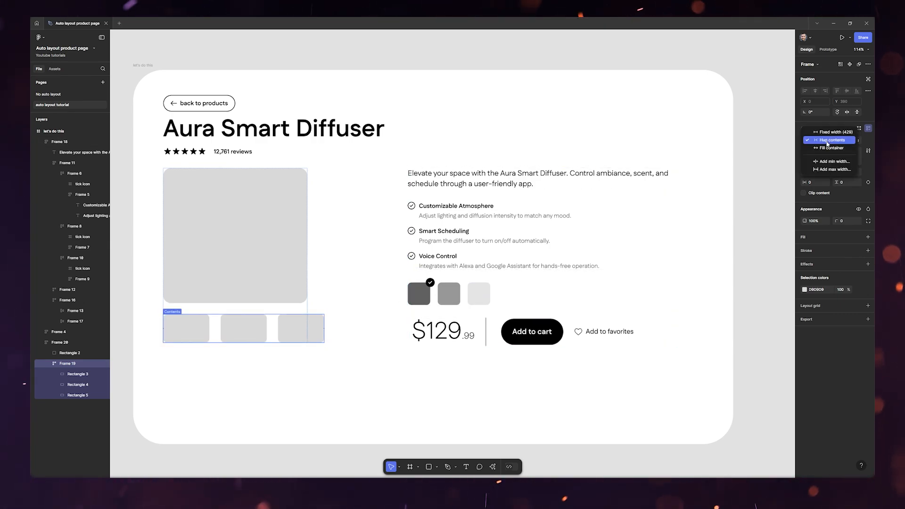
pyautogui.click(825, 146)
pyautogui.click(355, 298)
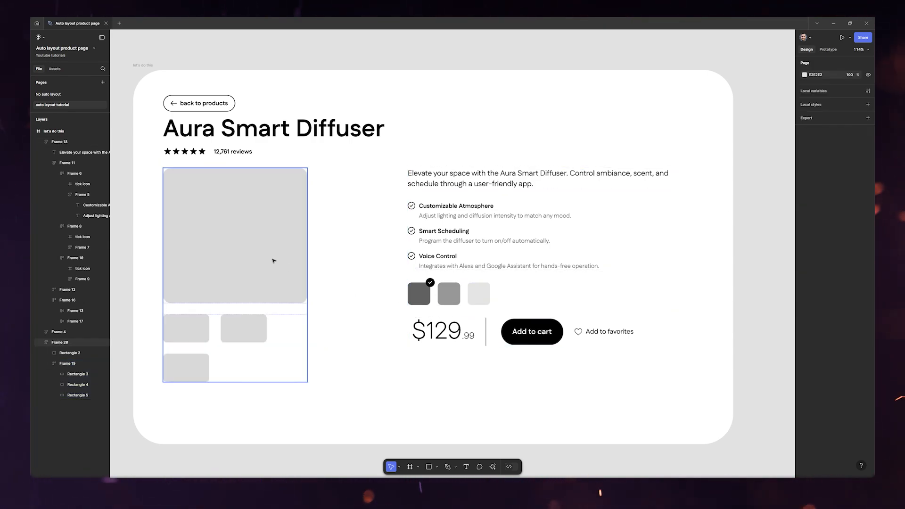
# Step: Narrow the gallery frame to about 276, set its minimum width to 276, and widen the frame to about 558
pyautogui.click(275, 259)
pyautogui.moveTo(318, 255); pyautogui.dragTo(266, 260)
pyautogui.press('ctrl')
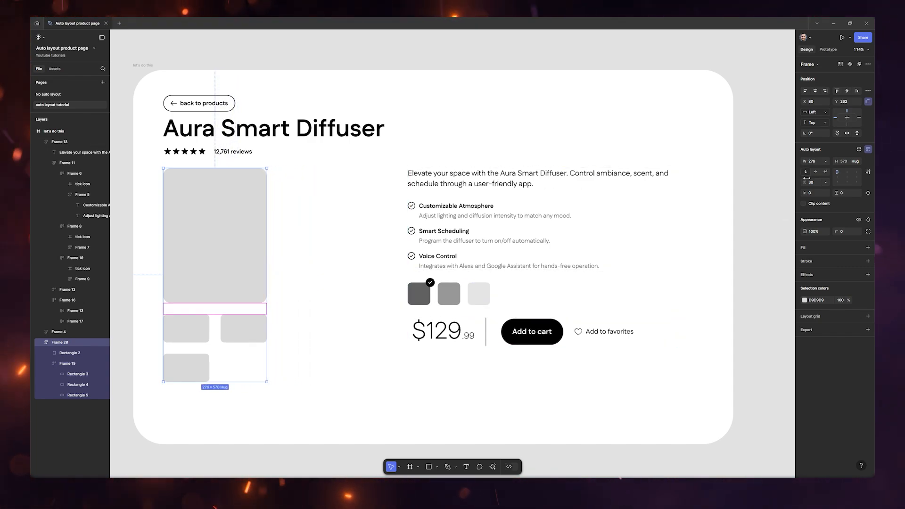
pyautogui.click(826, 162)
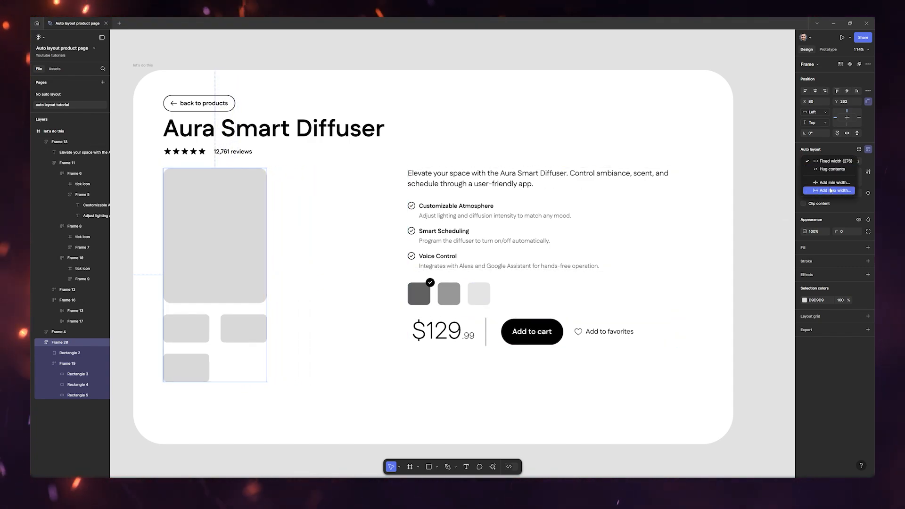
pyautogui.click(830, 183)
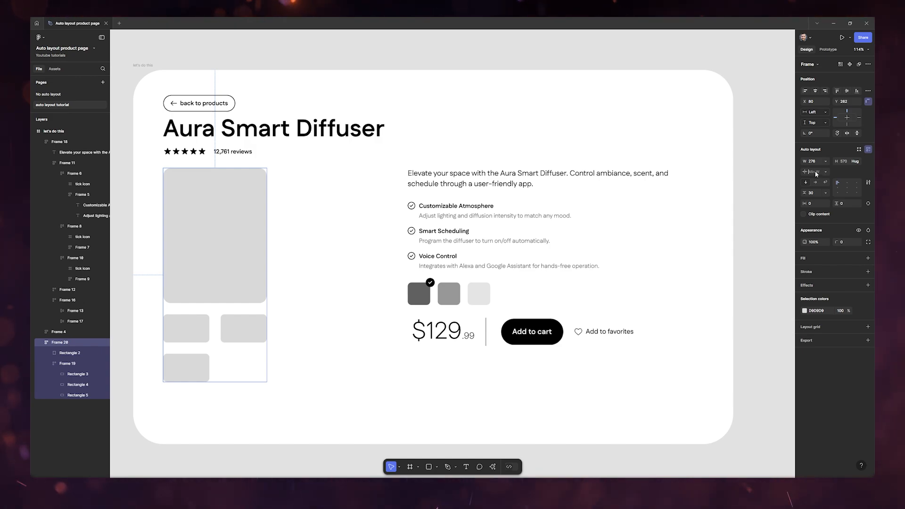
pyautogui.click(825, 172)
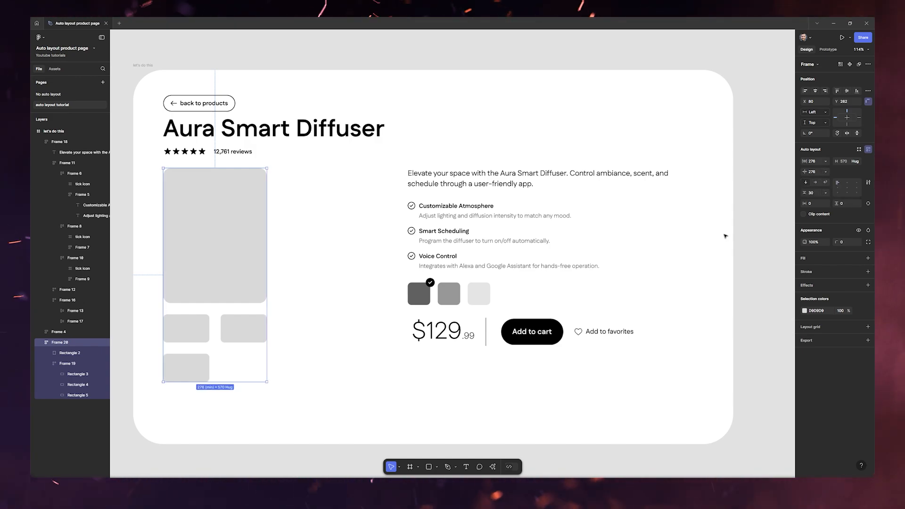
pyautogui.moveTo(267, 262); pyautogui.dragTo(372, 271)
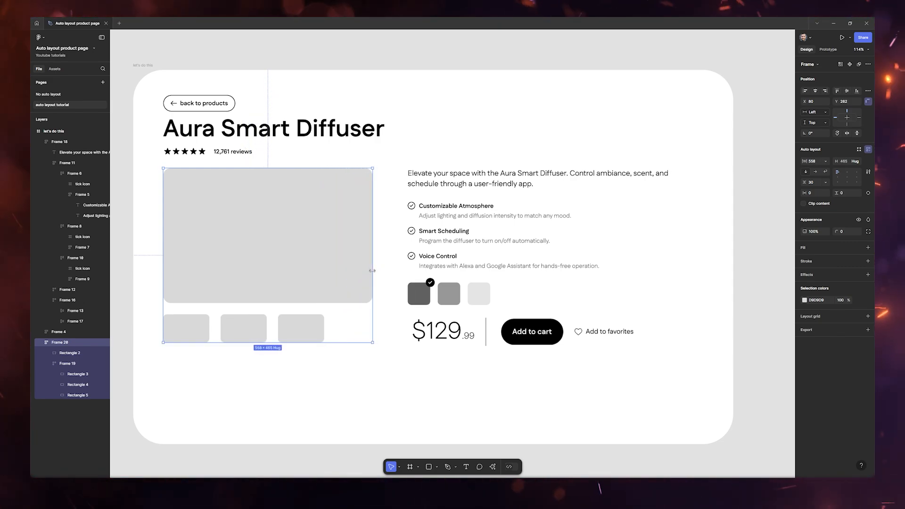
pyautogui.click(384, 381)
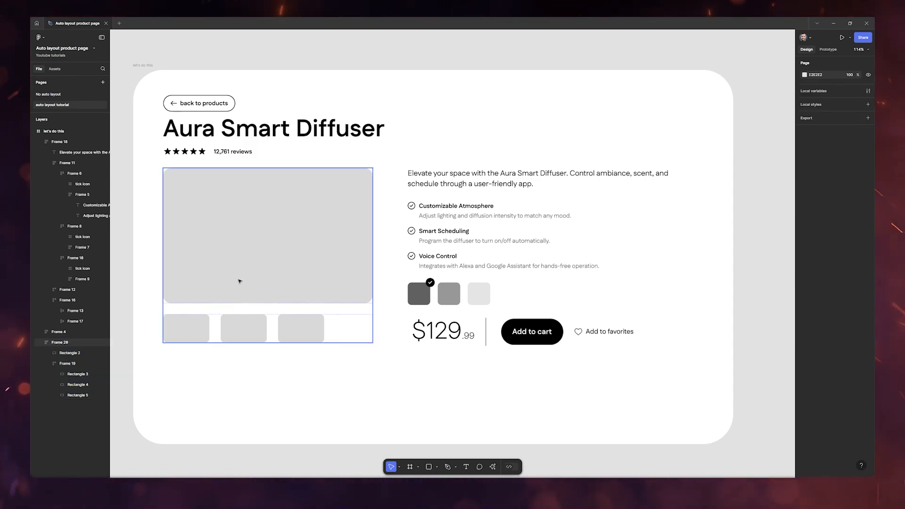
# Step: Combine the gallery and product details frames into one horizontal auto layout frame with a gap of 80
pyautogui.click(327, 206)
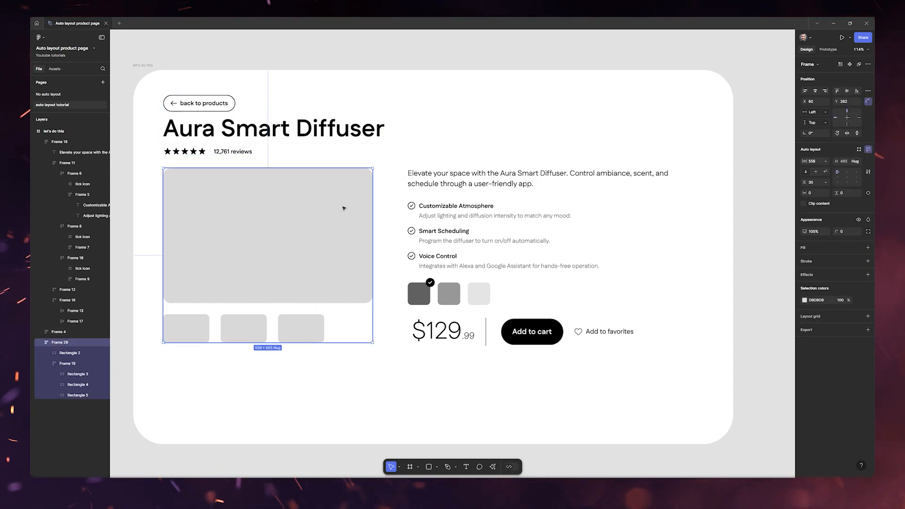
pyautogui.keyDown('shift'); pyautogui.click(463, 212); pyautogui.keyUp('shift')
pyautogui.rightClick(459, 218)
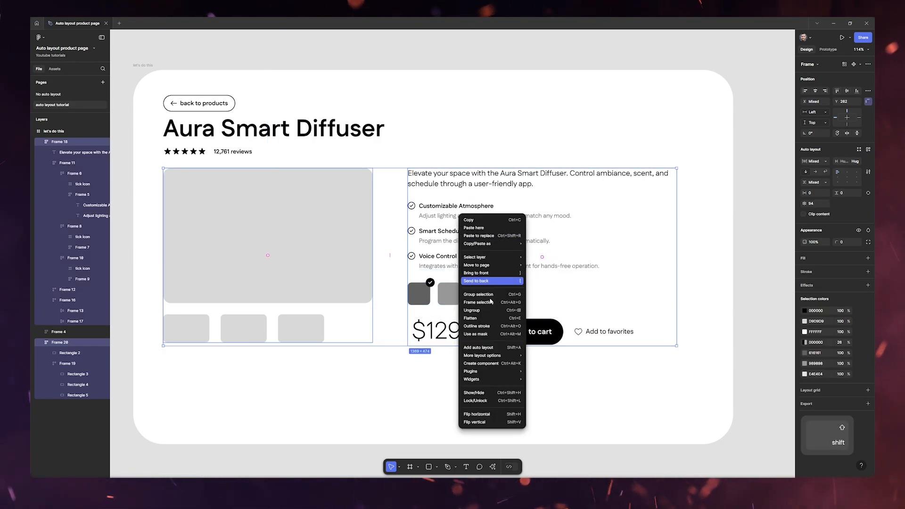
pyautogui.click(482, 349)
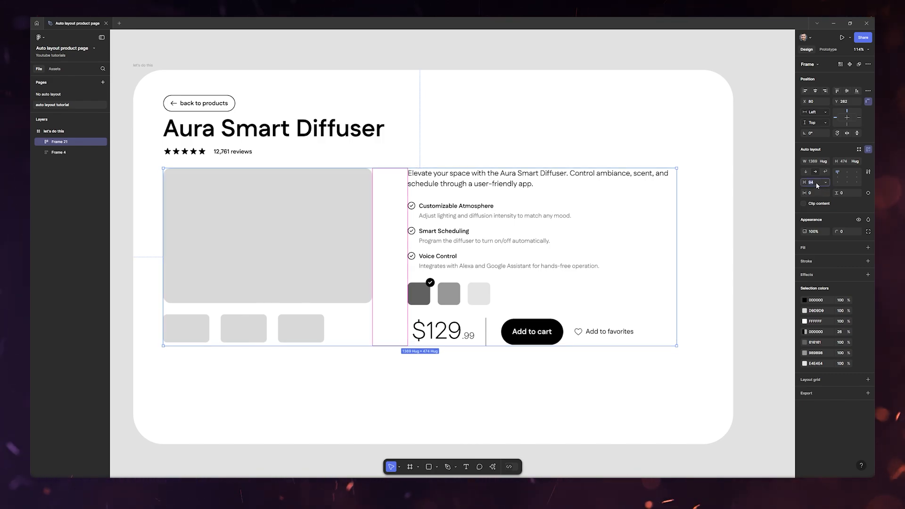
pyautogui.press('Return')
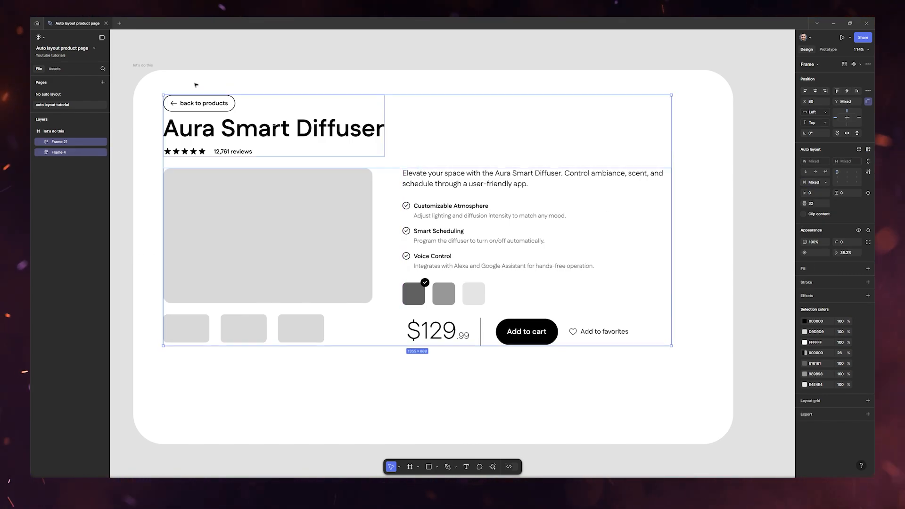
# Step: Apply auto layout to the whole page frame with 80 vertical padding, then try narrowing the page and undo the resize
pyautogui.press('Escape')
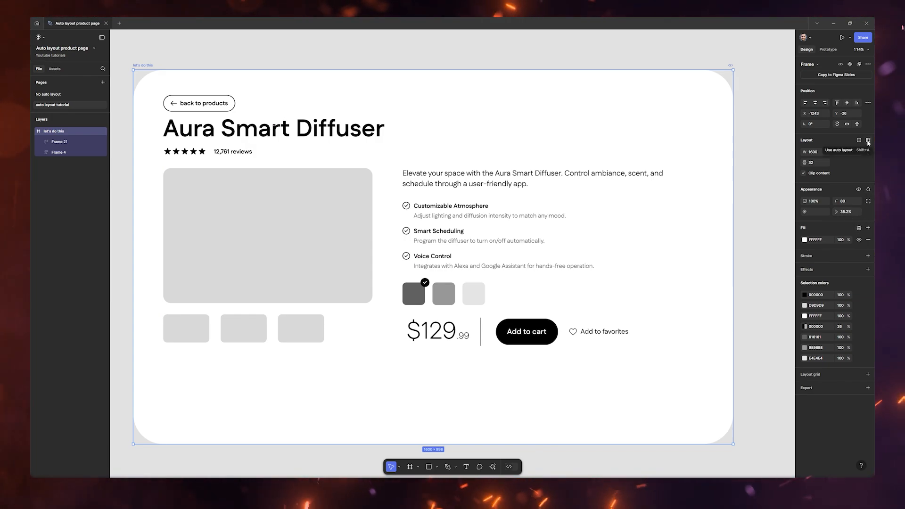
pyautogui.click(868, 141)
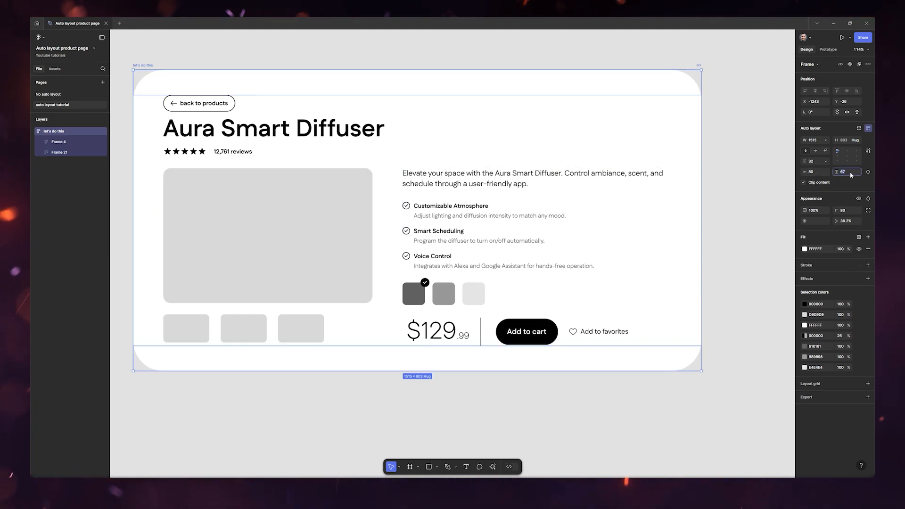
pyautogui.write('80')
pyautogui.press('Return')
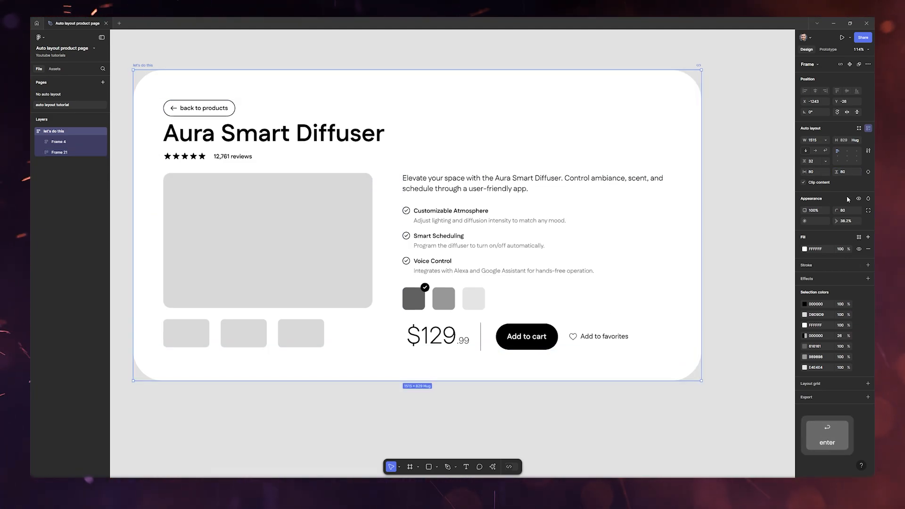
pyautogui.moveTo(702, 213); pyautogui.dragTo(676, 222)
pyautogui.hotkey('ctrl', 'z')
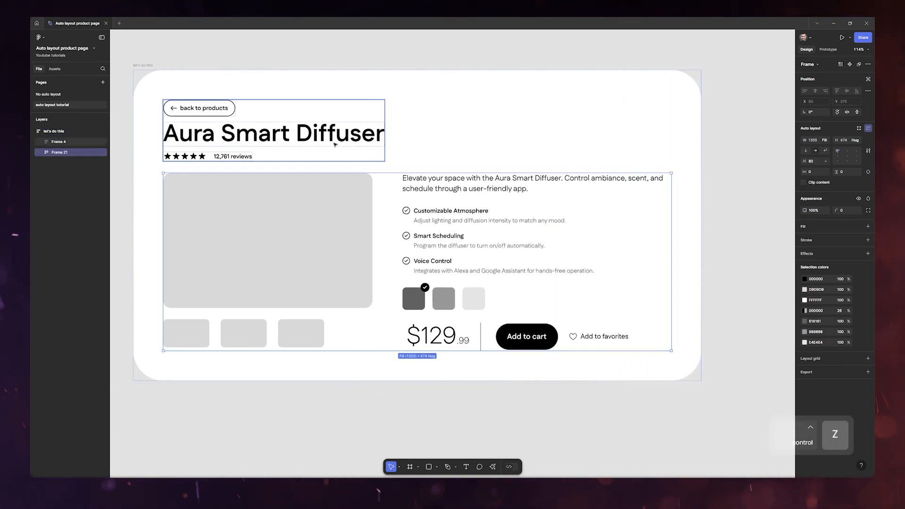
# Step: Set the width of the header frame holding the title and reviews to fill the container
pyautogui.click(335, 144)
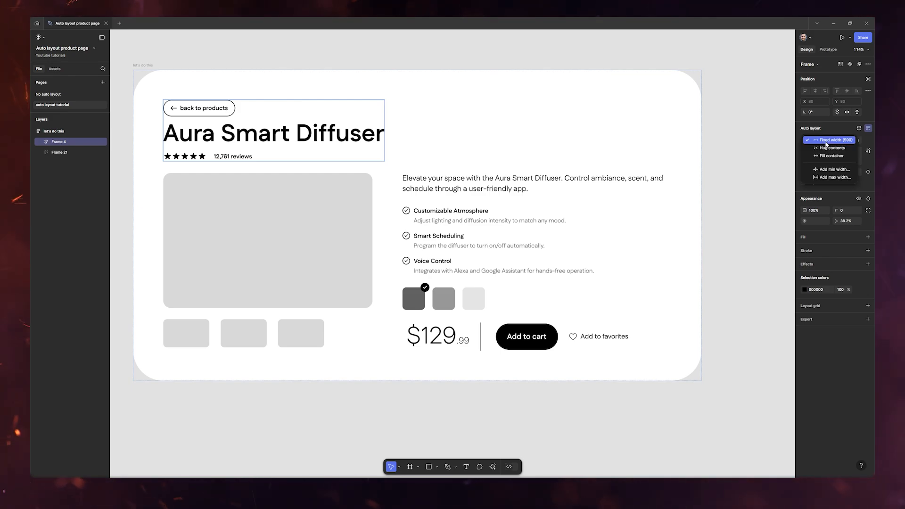
pyautogui.click(831, 156)
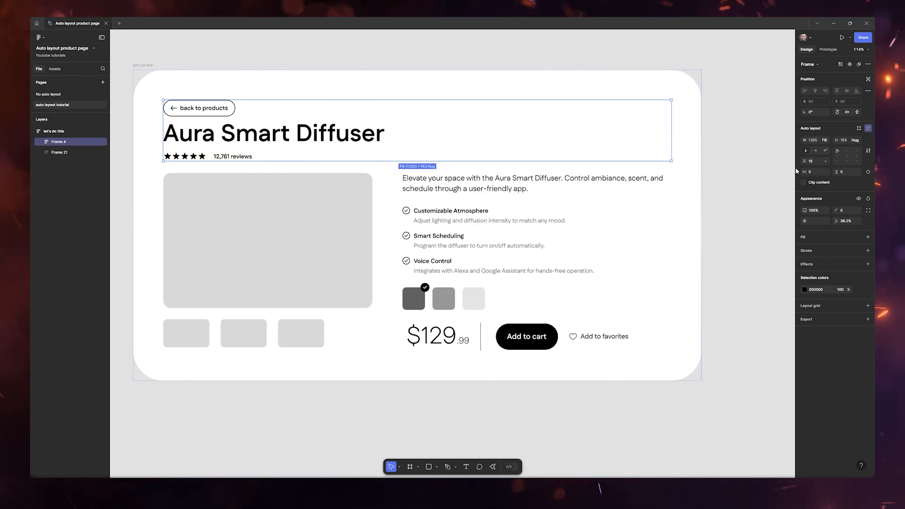
pyautogui.click(514, 181)
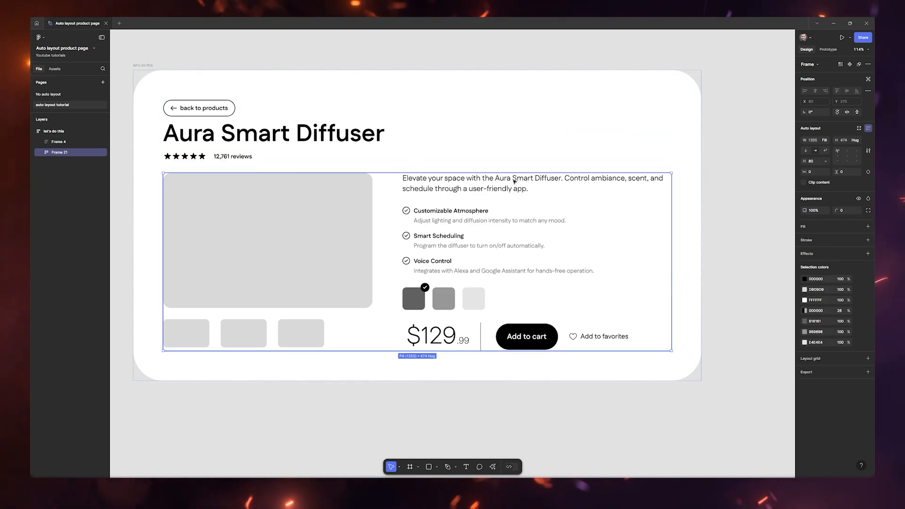
# Step: Set the frame combining gallery and details, plus the details and gallery frames inside it, to fill their container's width
pyautogui.click(825, 140)
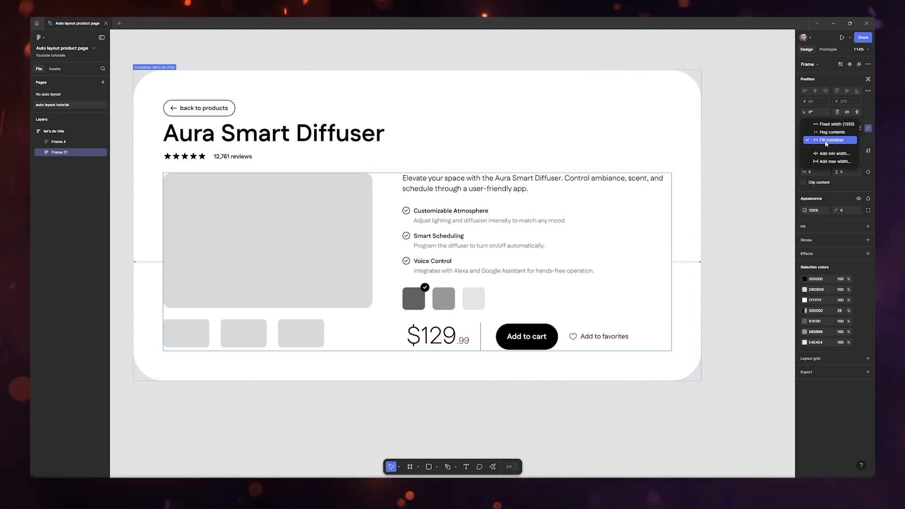
pyautogui.click(826, 140)
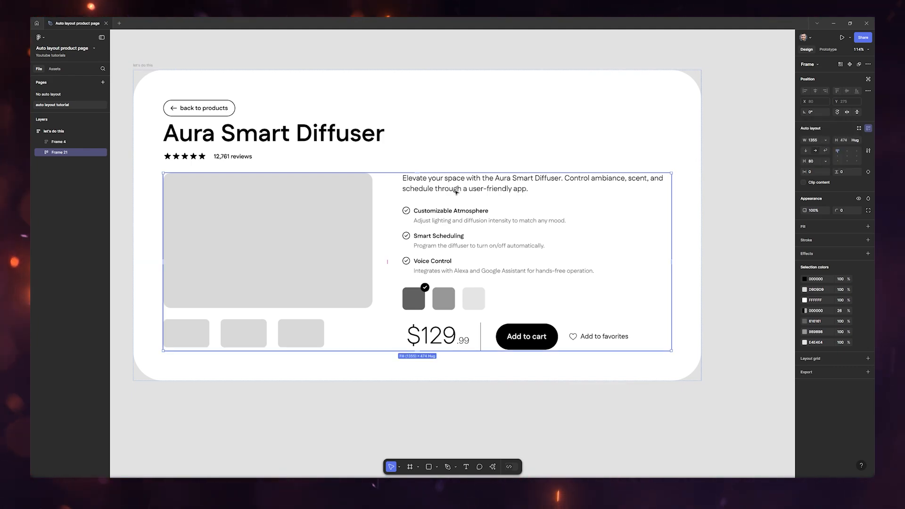
pyautogui.click(456, 192)
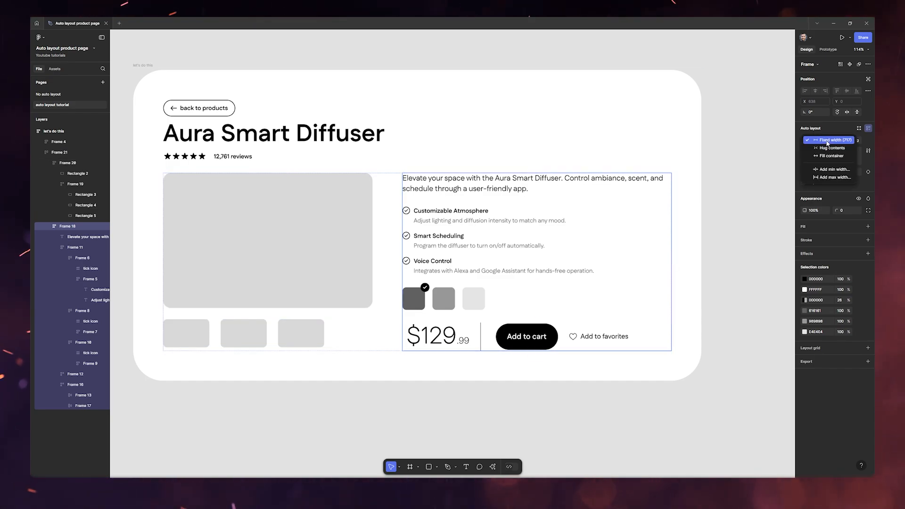
pyautogui.click(826, 156)
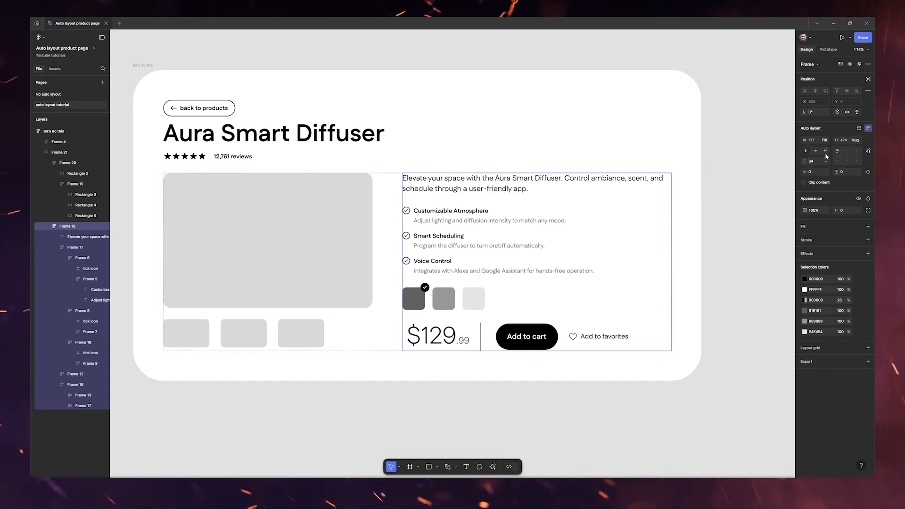
pyautogui.click(315, 208)
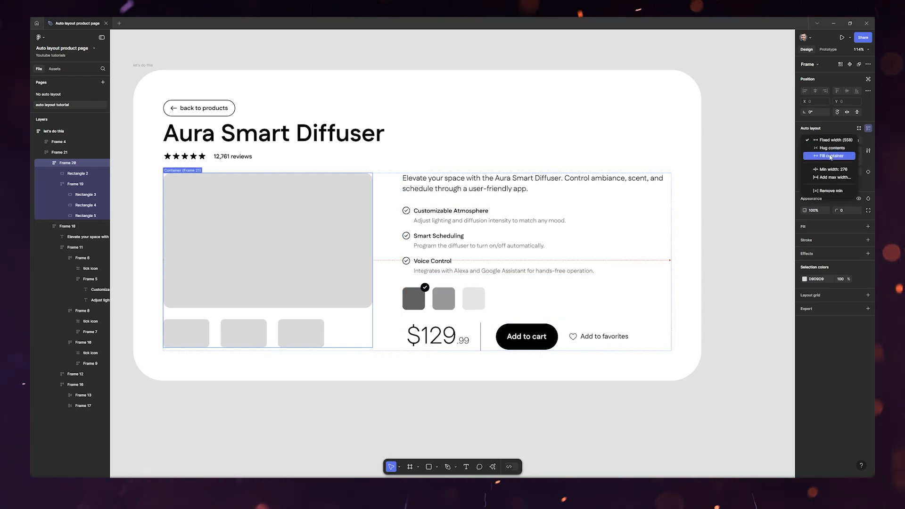
pyautogui.click(833, 156)
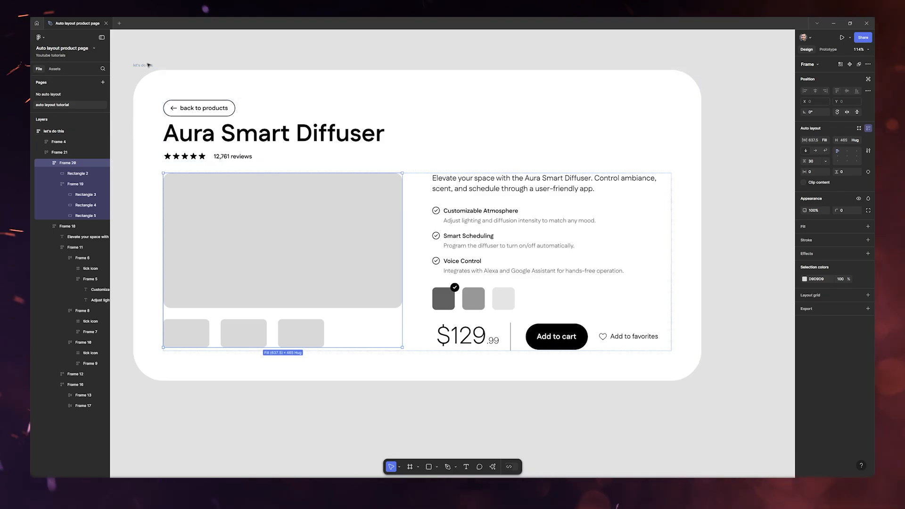
# Step: Widen the page frame and switch the frame combining gallery and details to wrapping auto layout
pyautogui.click(145, 66)
pyautogui.moveTo(702, 214); pyautogui.dragTo(752, 228)
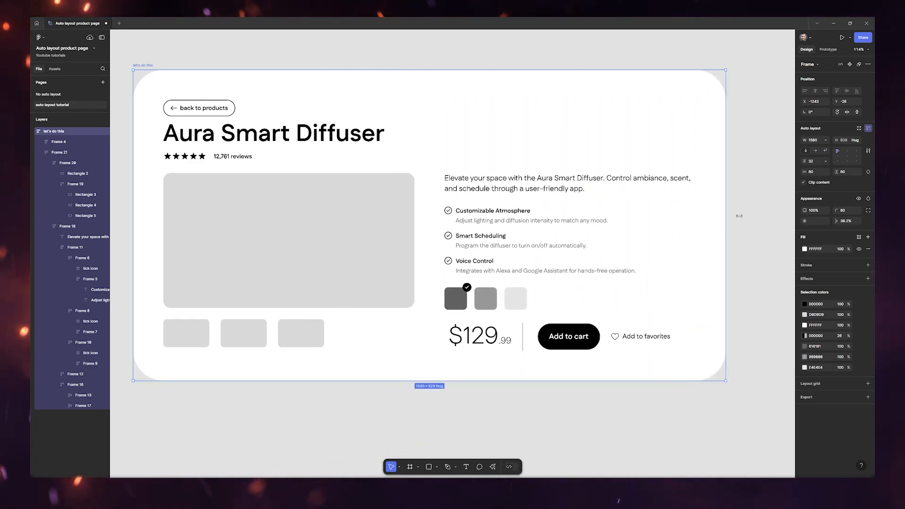
pyautogui.click(484, 212)
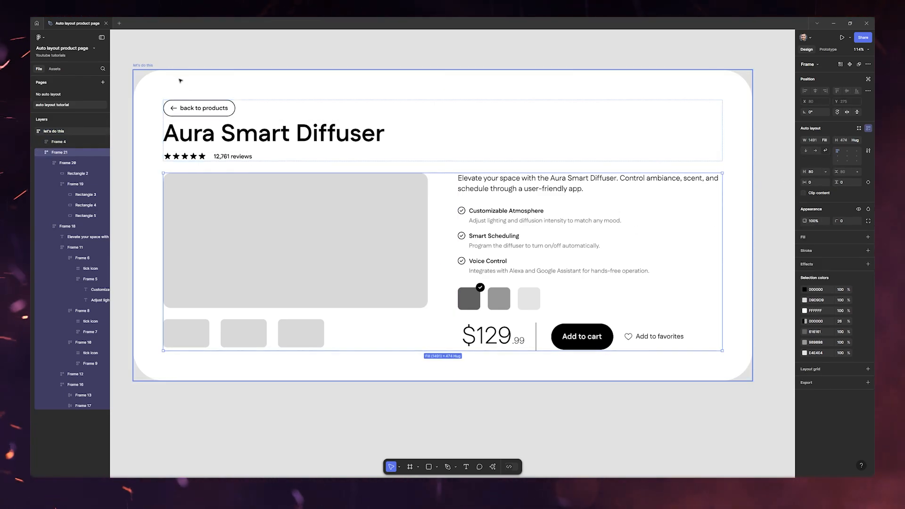
# Step: Narrow the page frame in stages to about 521 wide to test how the gallery and details wrap
pyautogui.click(149, 67)
pyautogui.moveTo(753, 186); pyautogui.dragTo(677, 188)
pyautogui.doubleClick(518, 188)
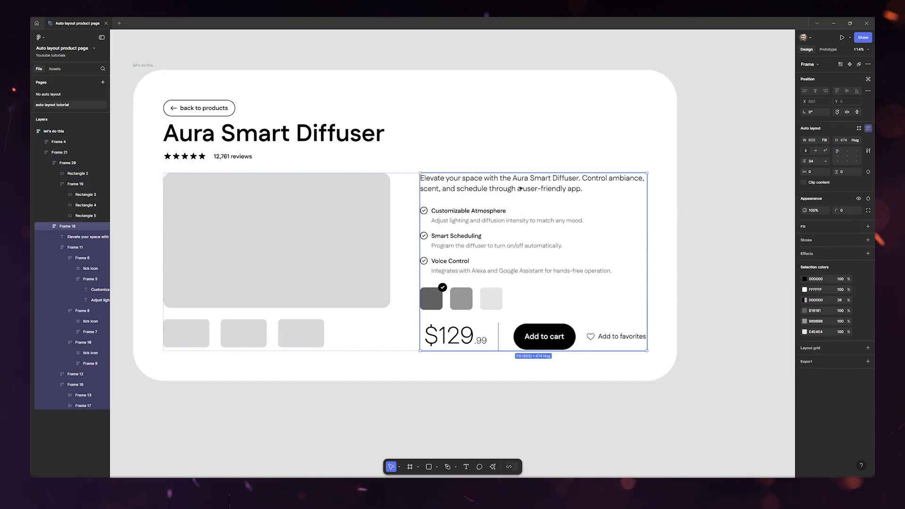
pyautogui.moveTo(677, 204)
pyautogui.mouseDown()
pyautogui.moveTo(652, 204)
pyautogui.moveTo(668, 205)
pyautogui.mouseUp()
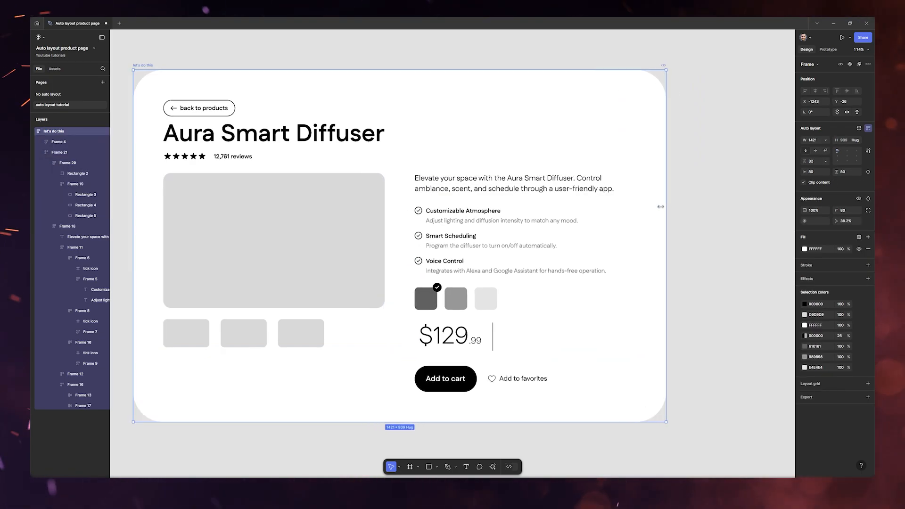
pyautogui.scroll(-4, 561, 222)
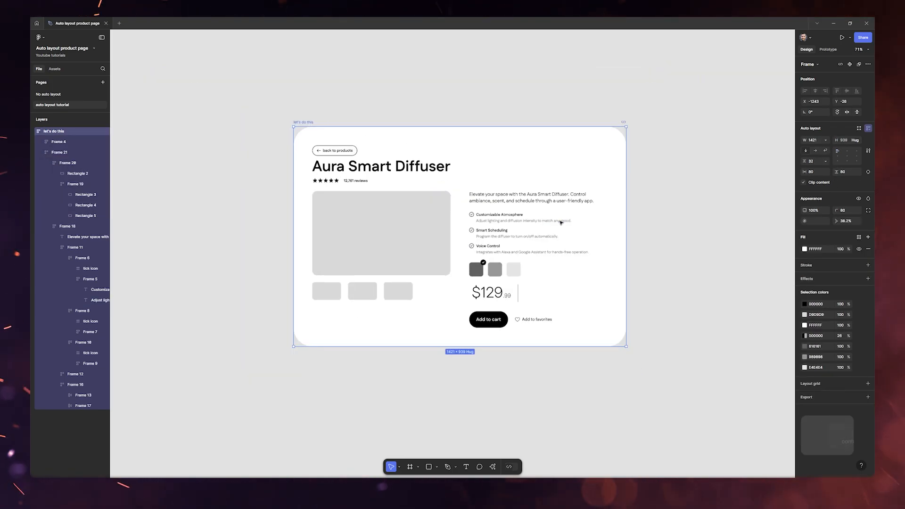
pyautogui.moveTo(607, 228); pyautogui.dragTo(456, 235)
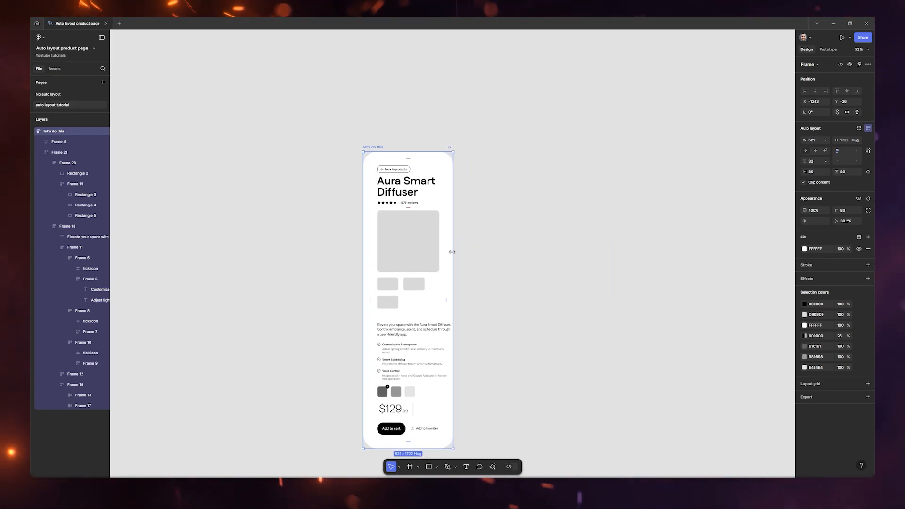
# Step: Set the minimum width of the product details frame to 350
pyautogui.scroll(3, 490, 330)
pyautogui.scroll(-5, 424, 283)
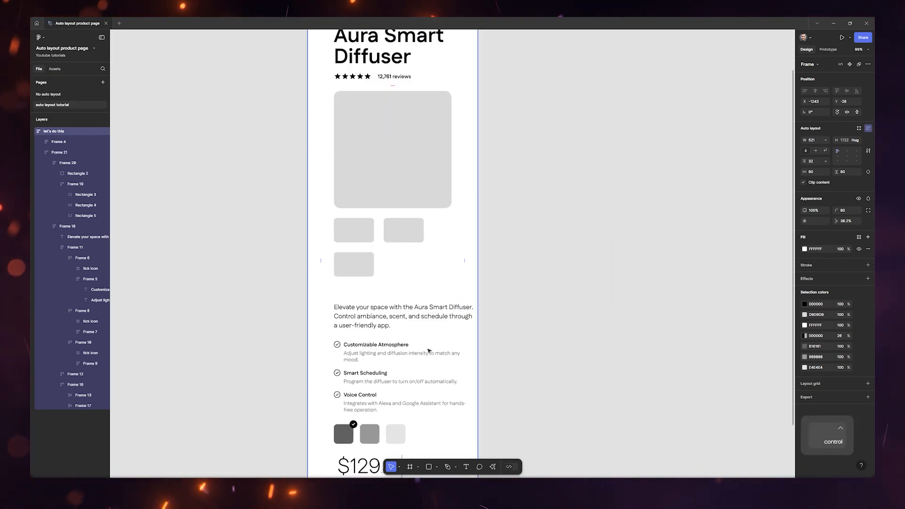
pyautogui.keyDown('ctrl'); pyautogui.click(417, 216); pyautogui.keyUp('ctrl')
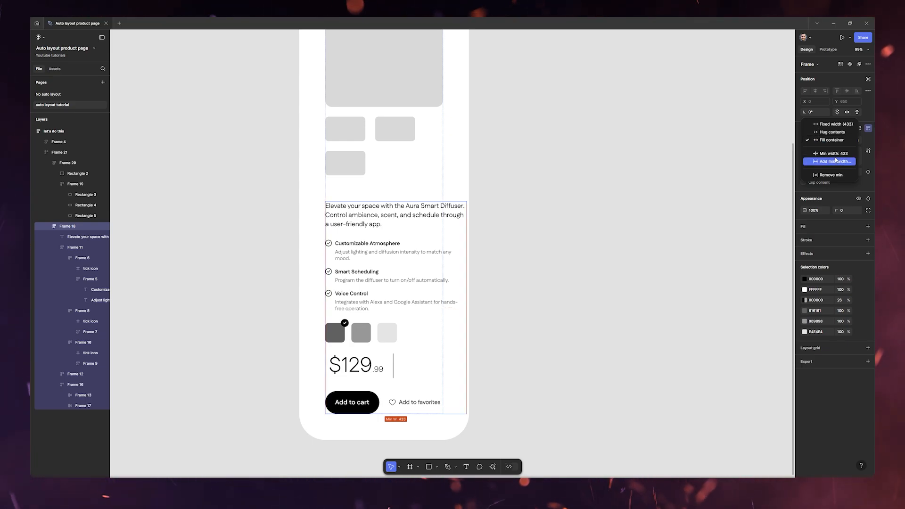
pyautogui.click(831, 153)
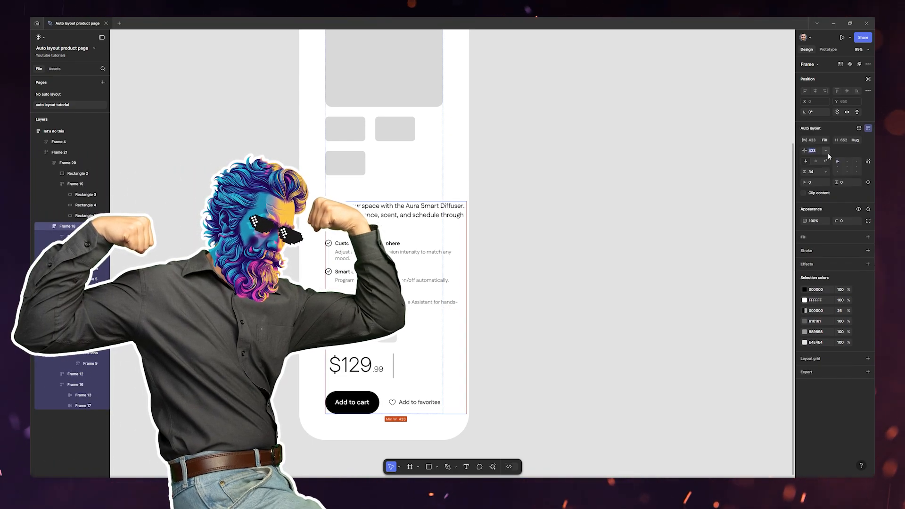
pyautogui.click(825, 152)
pyautogui.click(824, 152)
pyautogui.click(806, 150)
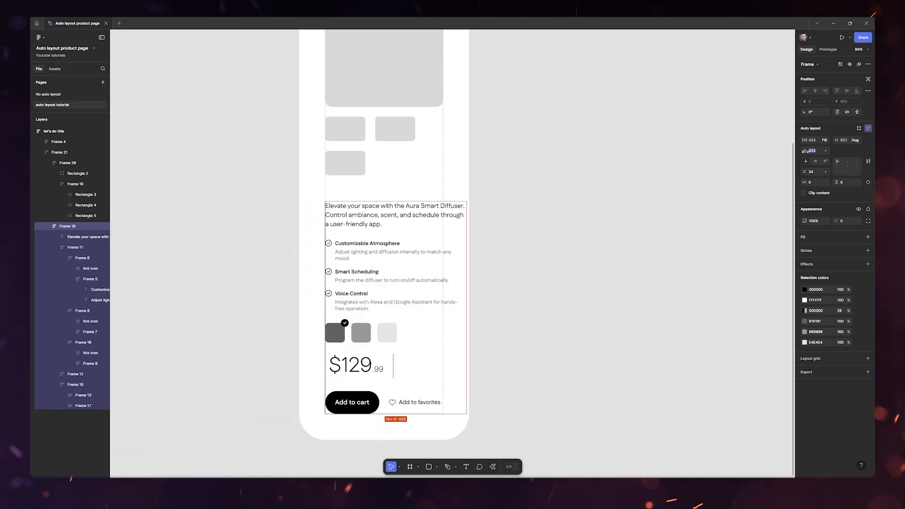
pyautogui.write('35')
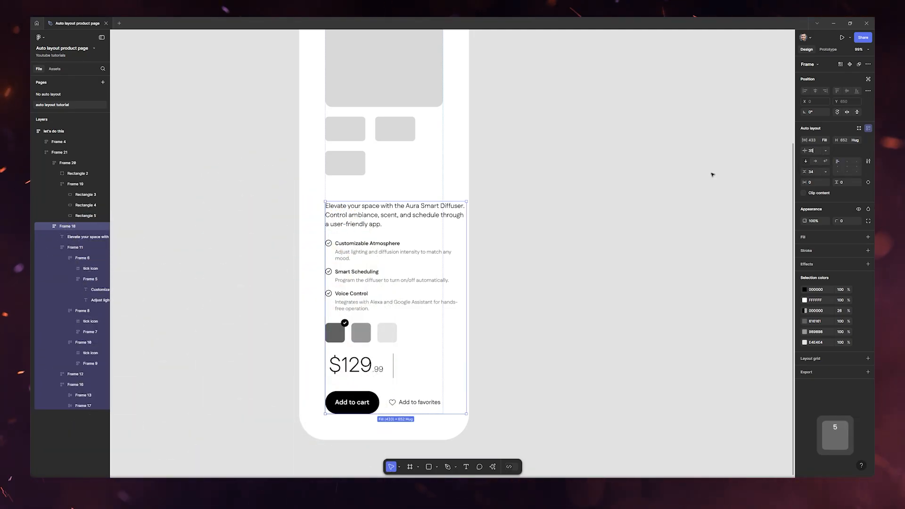
pyautogui.write('0')
pyautogui.press('Return')
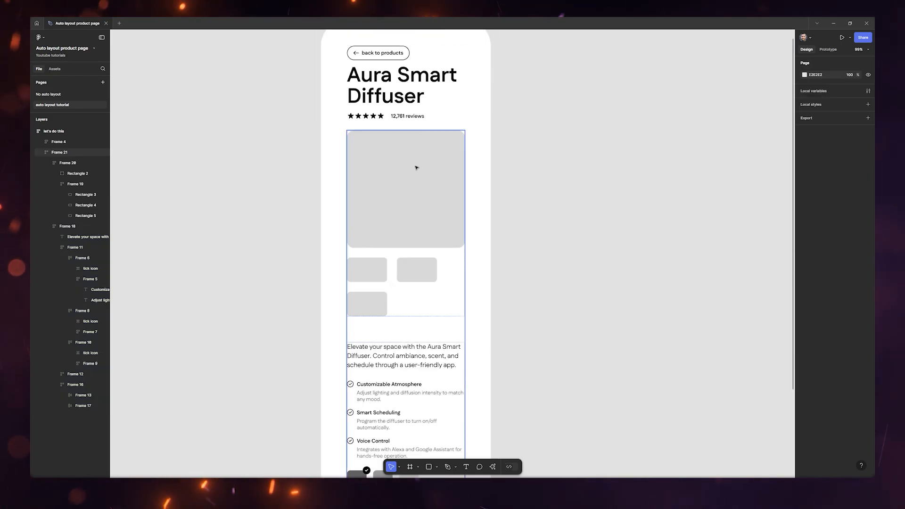
# Step: Widen the page frame and narrow it again to about 1066 to test the responsive layout
pyautogui.moveTo(406, 158); pyautogui.dragTo(385, 226)
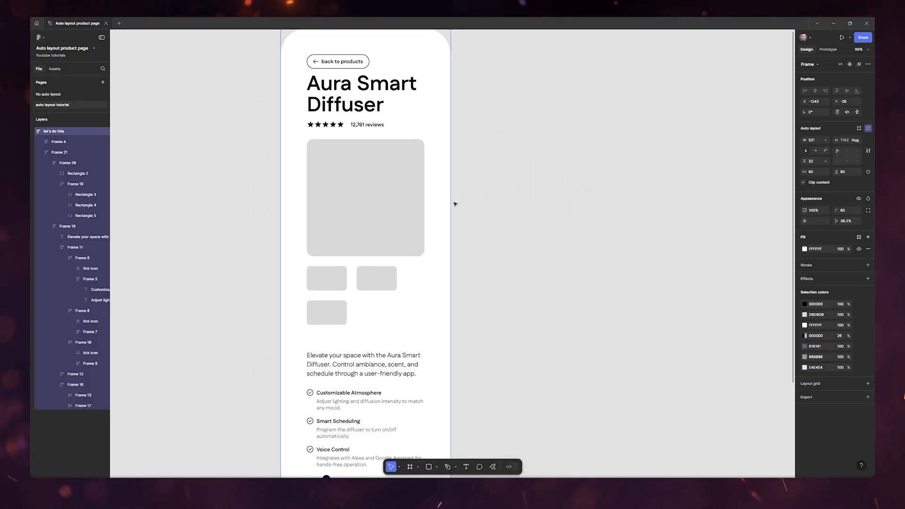
pyautogui.moveTo(452, 203); pyautogui.dragTo(674, 237)
pyautogui.moveTo(688, 206); pyautogui.dragTo(600, 210)
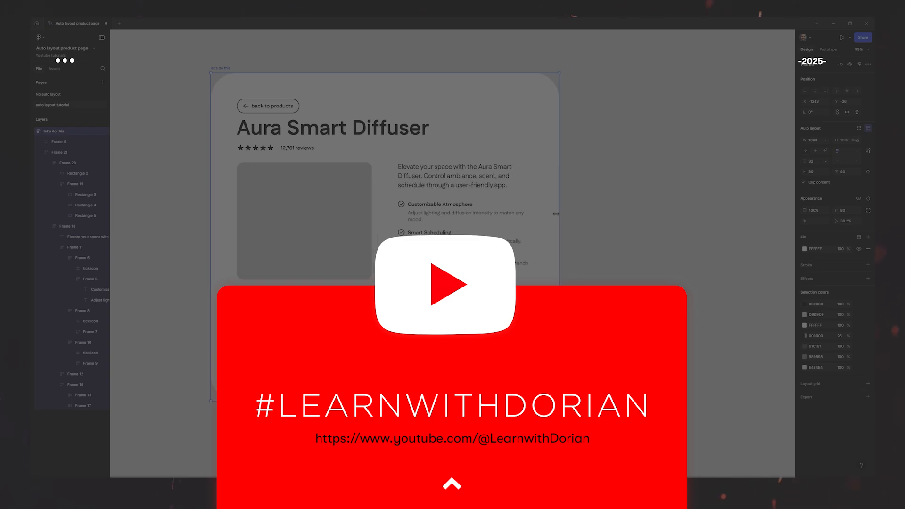